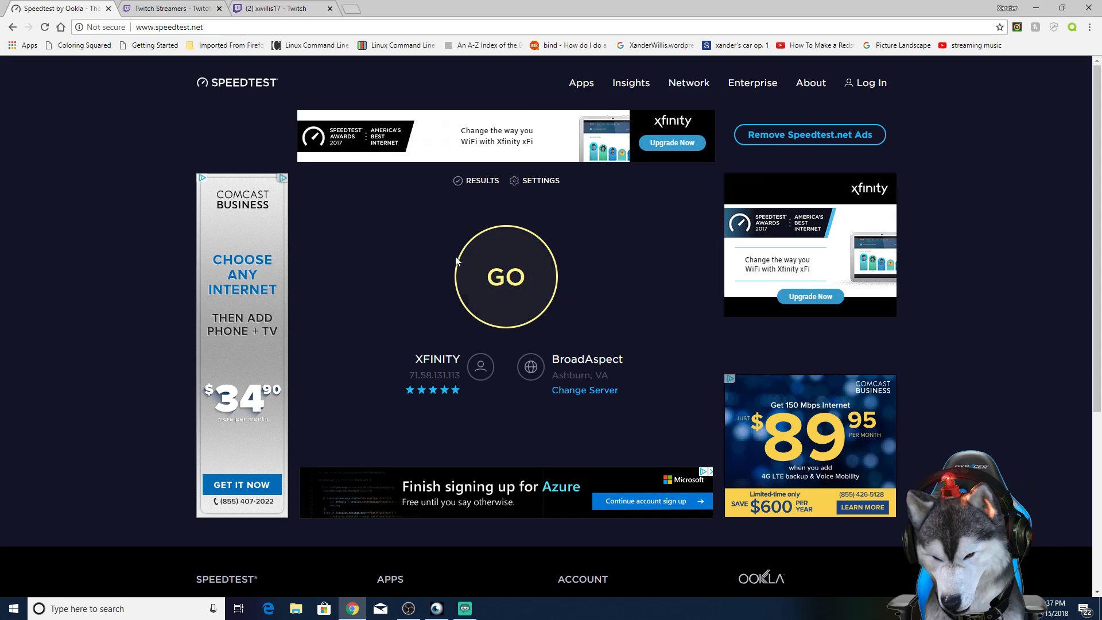
mouse_move(407, 606)
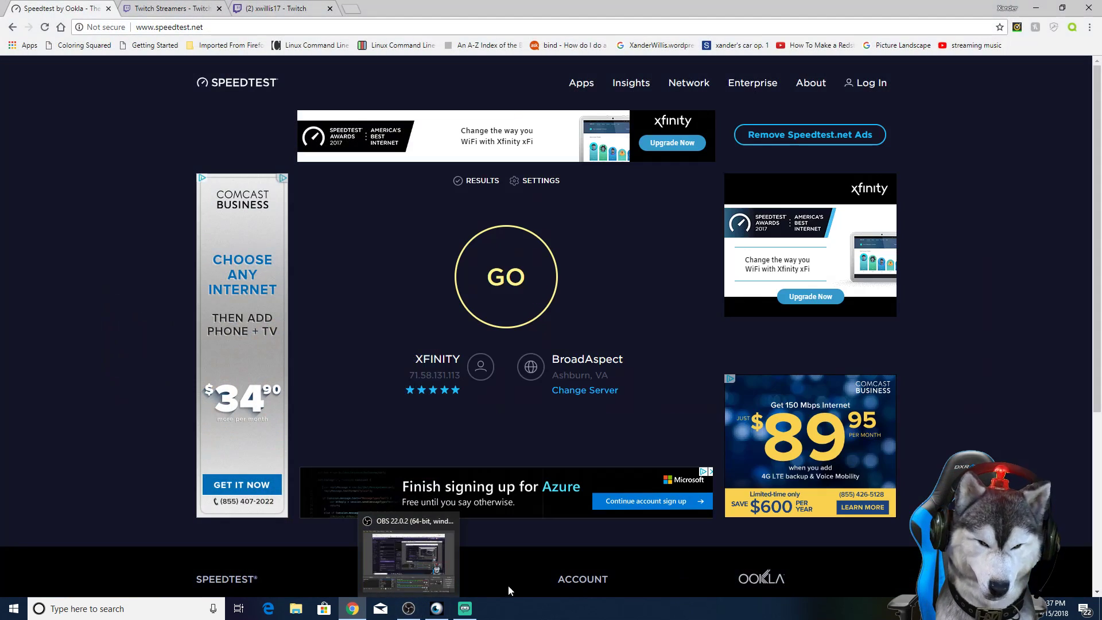
click(408, 567)
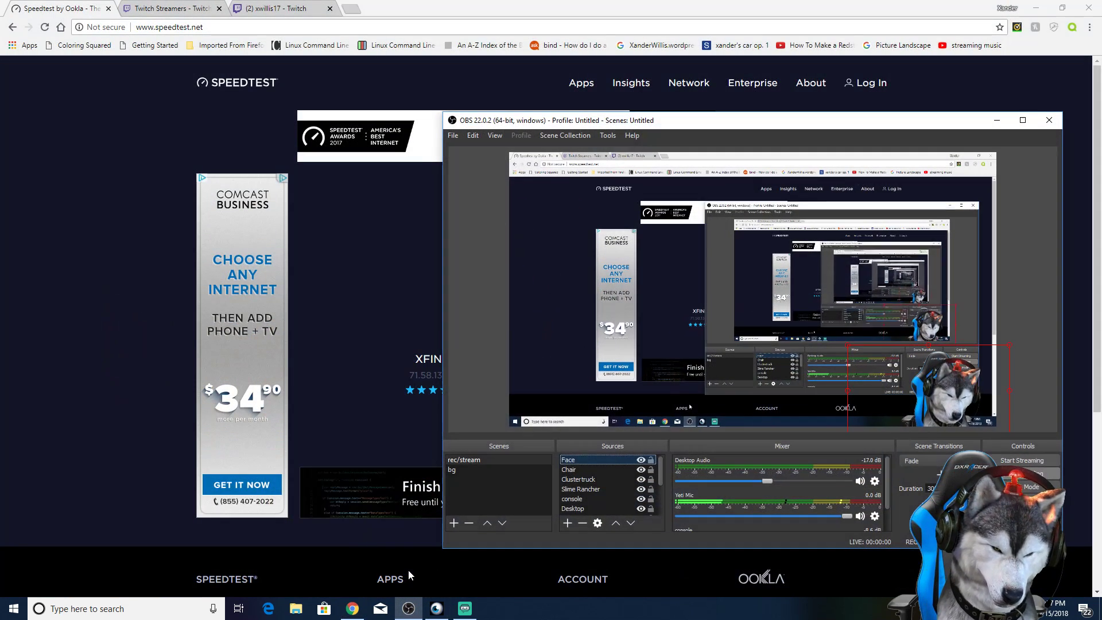
click(997, 120)
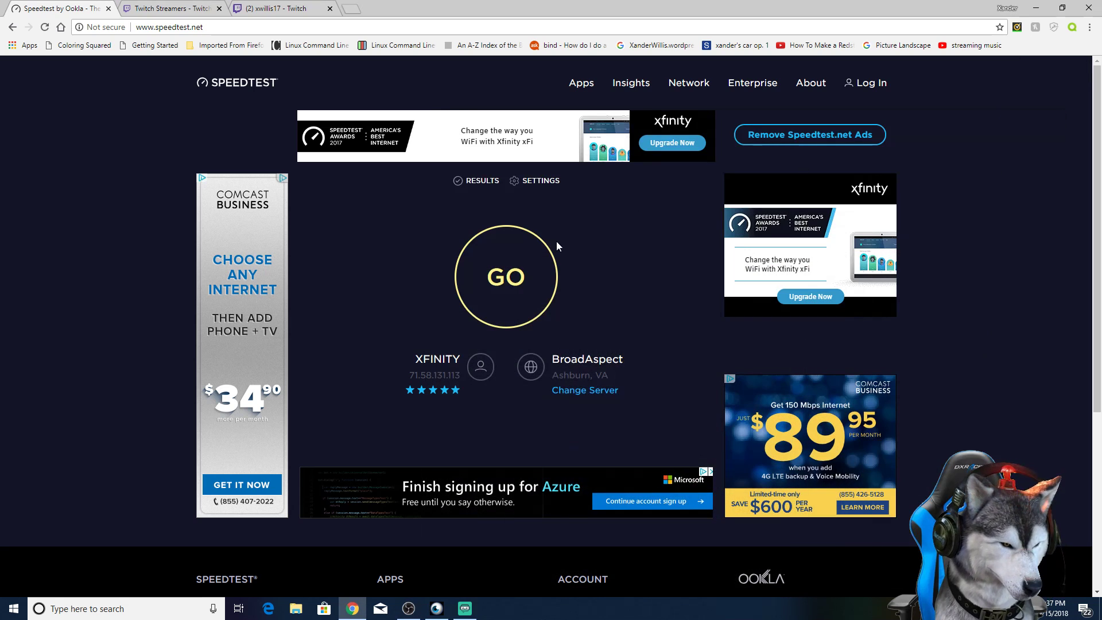
Step: Run an internet speed test on speedtest.net and dismiss the ad-removal offer
click(509, 283)
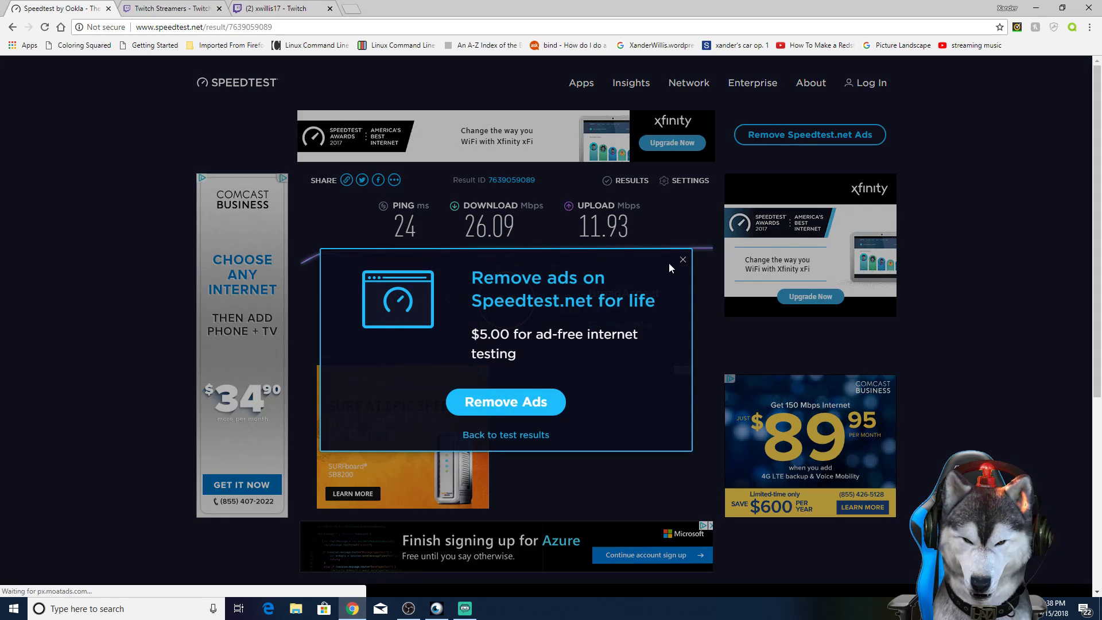
click(681, 260)
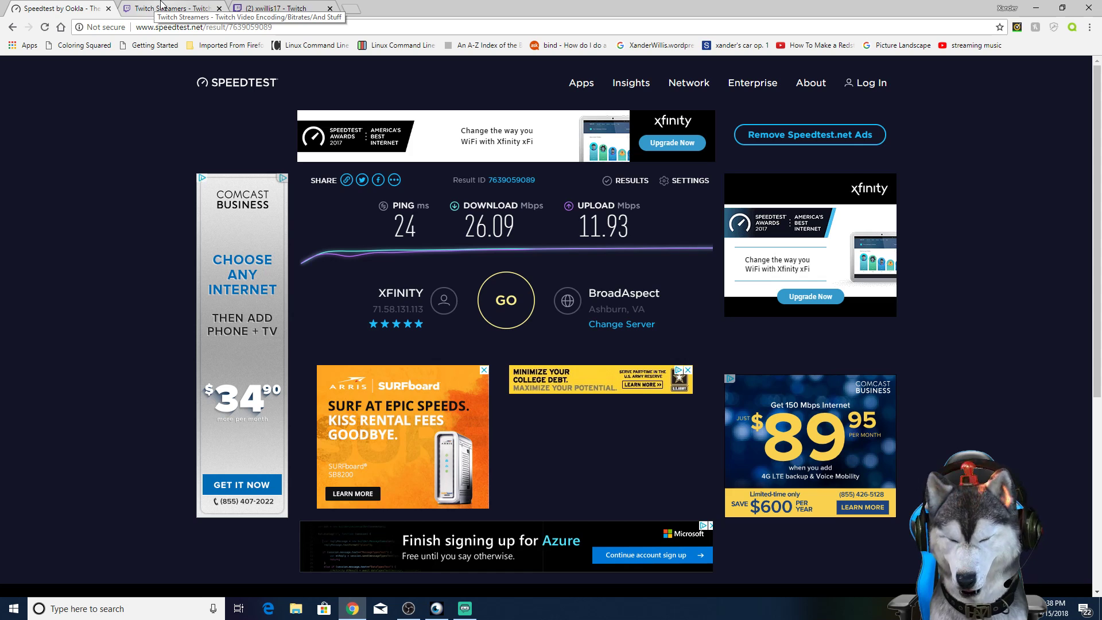
Step: Switch to Streamlabs OBS and briefly view its general settings before closing them
mouse_move(449, 594)
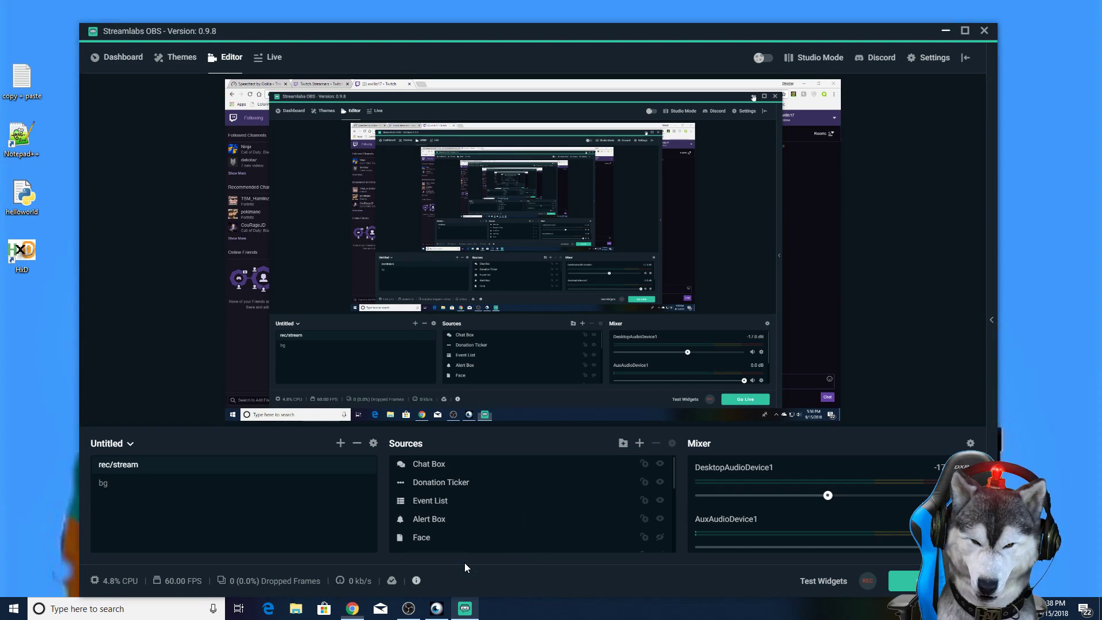
click(464, 562)
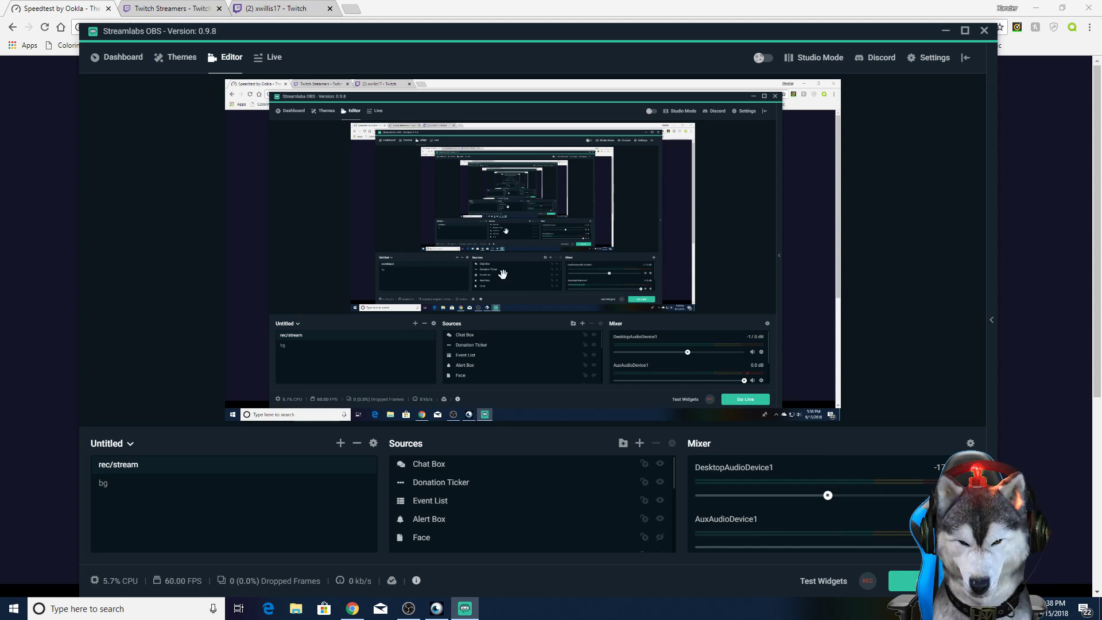
click(929, 60)
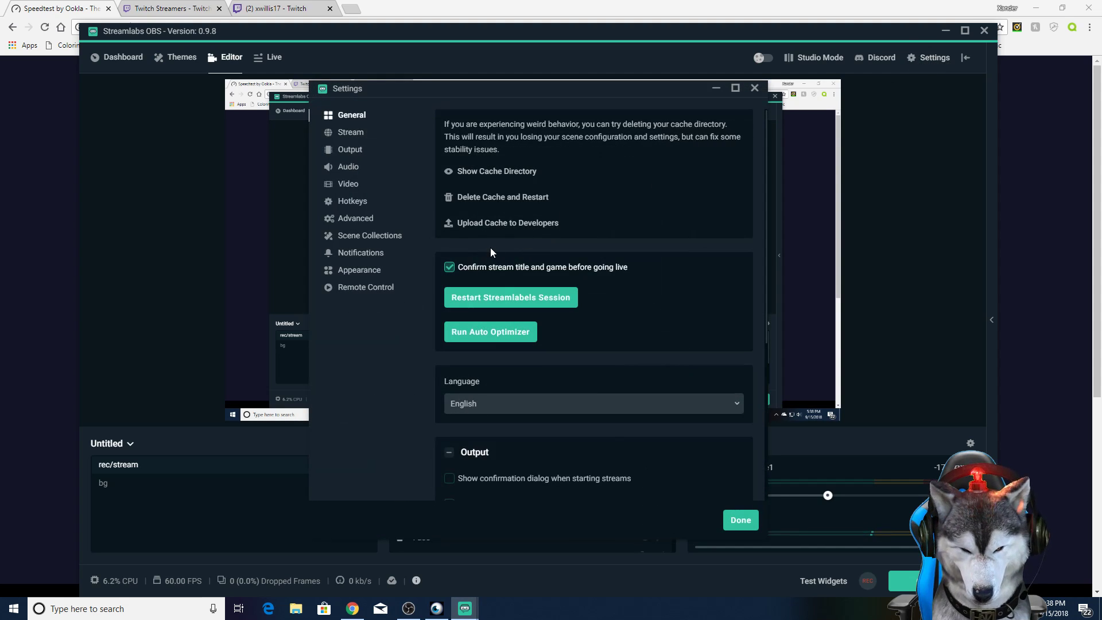
click(754, 88)
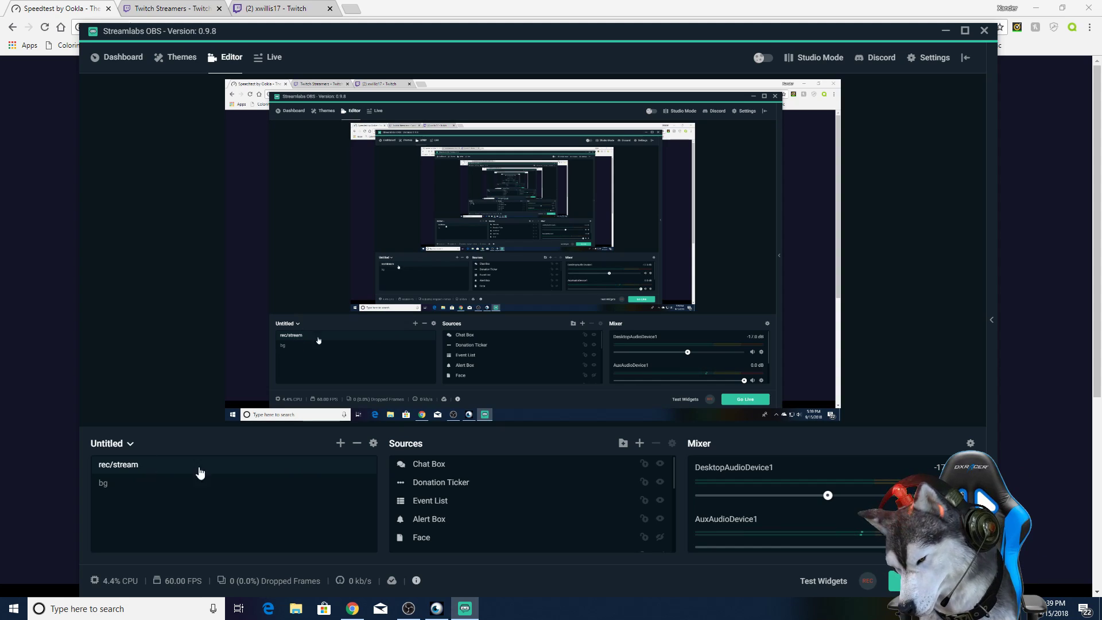
Step: Examine the full list of sources in the rec/stream scene
scroll(450, 517, down, 2)
scroll(450, 516, up, 2)
scroll(415, 504, down, 2)
scroll(414, 510, up, 2)
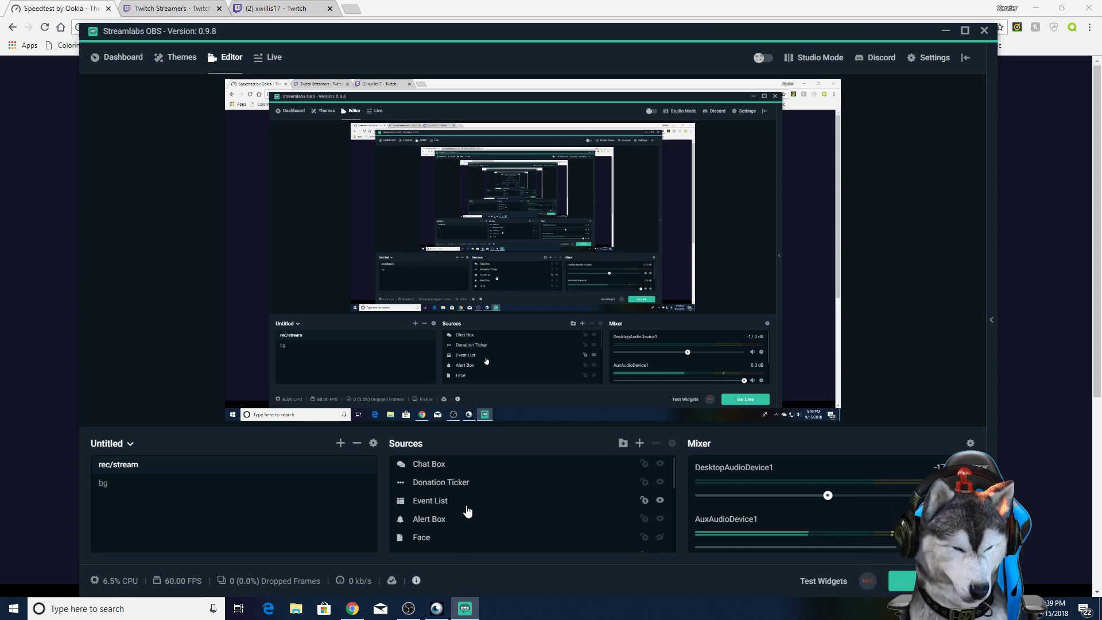
scroll(467, 510, down, 1)
scroll(447, 505, down, 3)
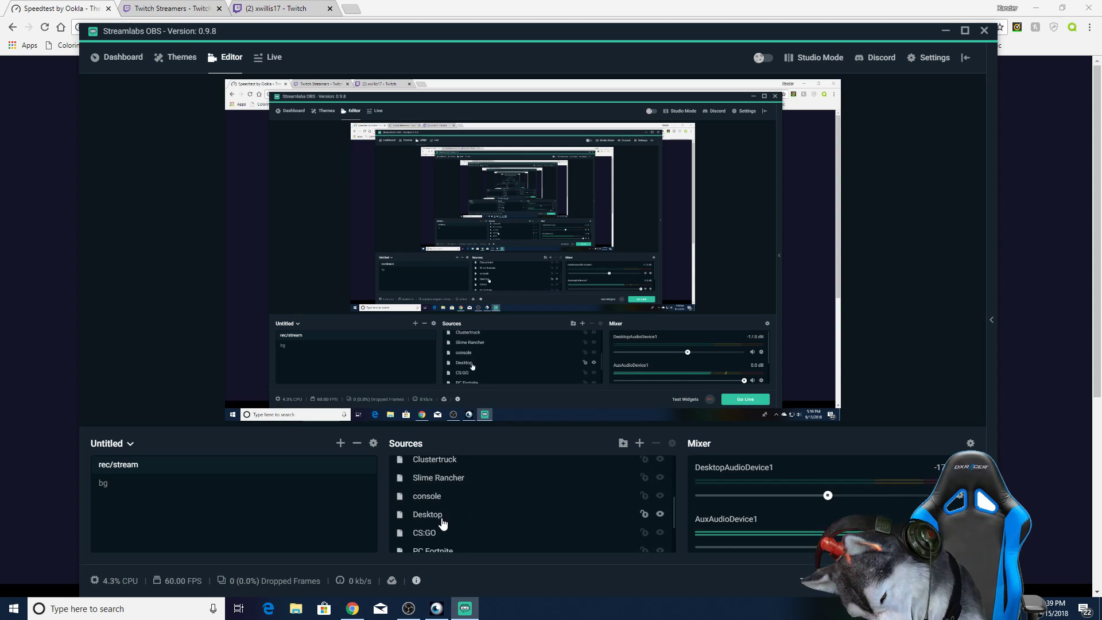
scroll(442, 523, up, 5)
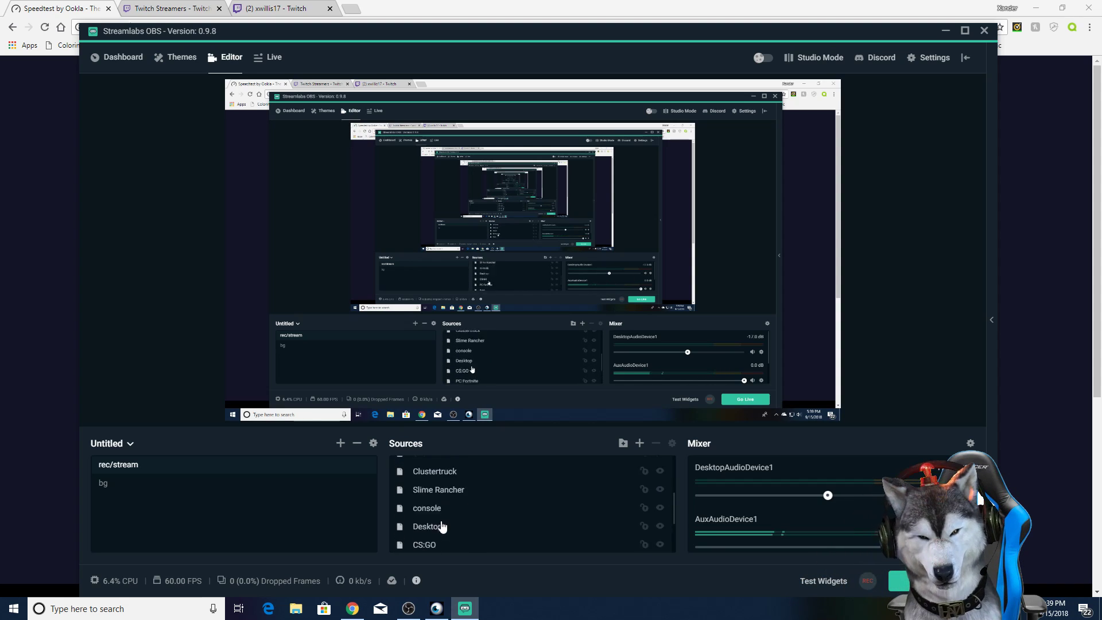
scroll(431, 508, down, 1)
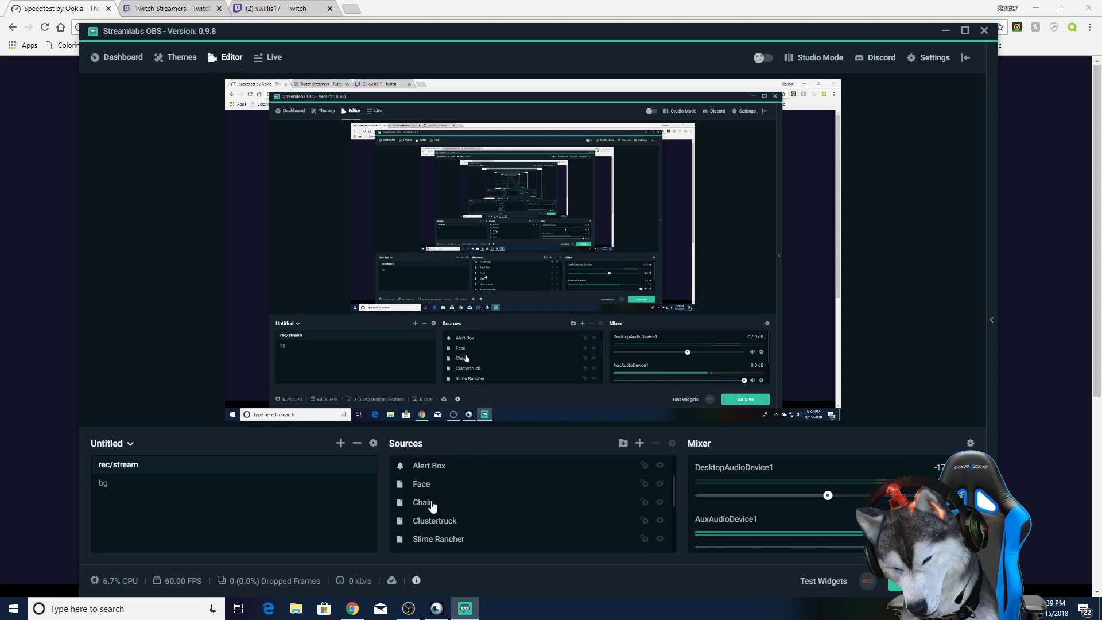
scroll(420, 513, down, 2)
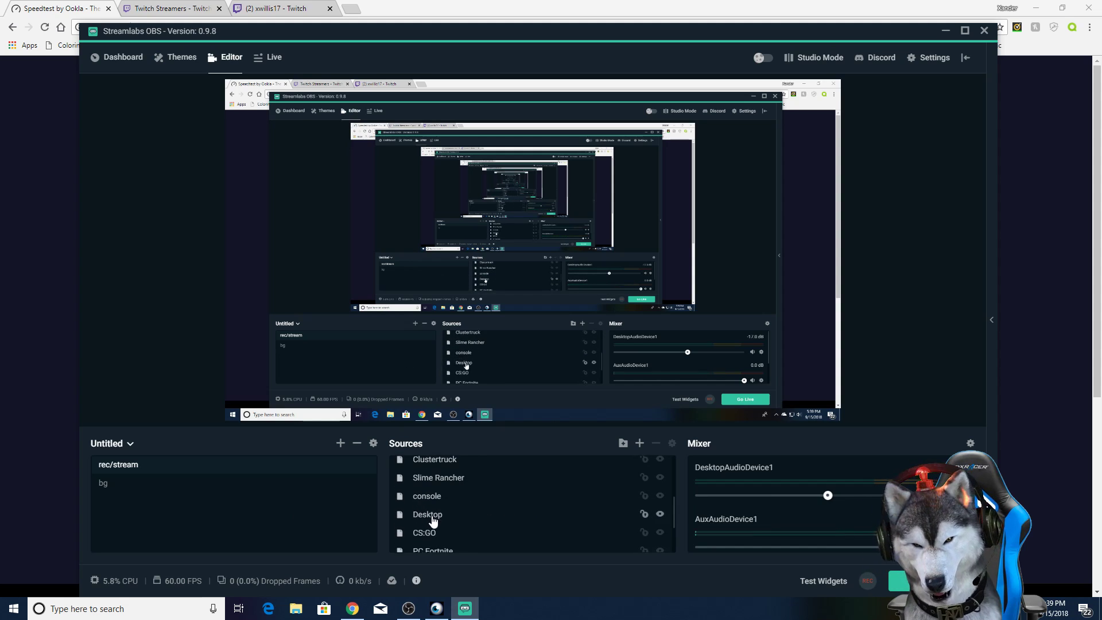
scroll(488, 519, up, 5)
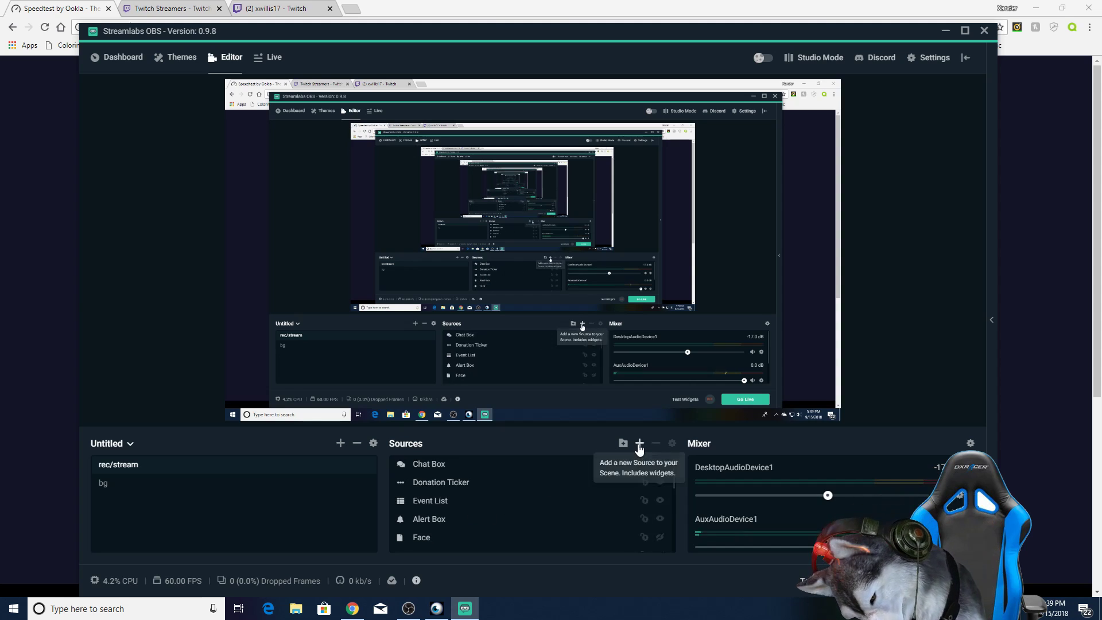
Step: Add a new Game Capture source named "fortnite" to the rec/stream scene
click(639, 443)
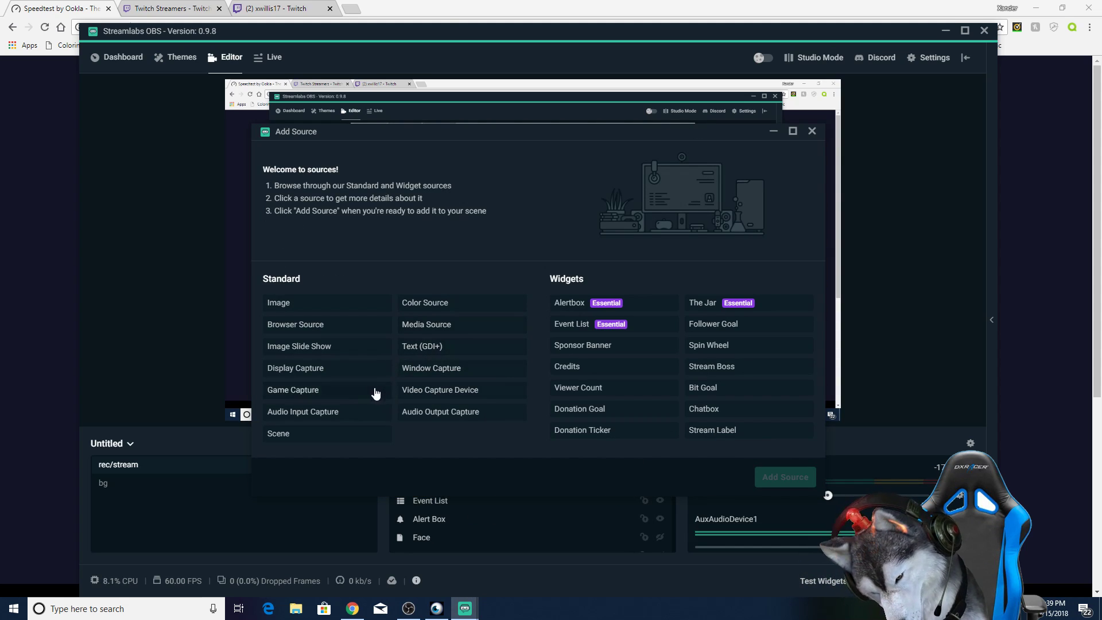
click(351, 392)
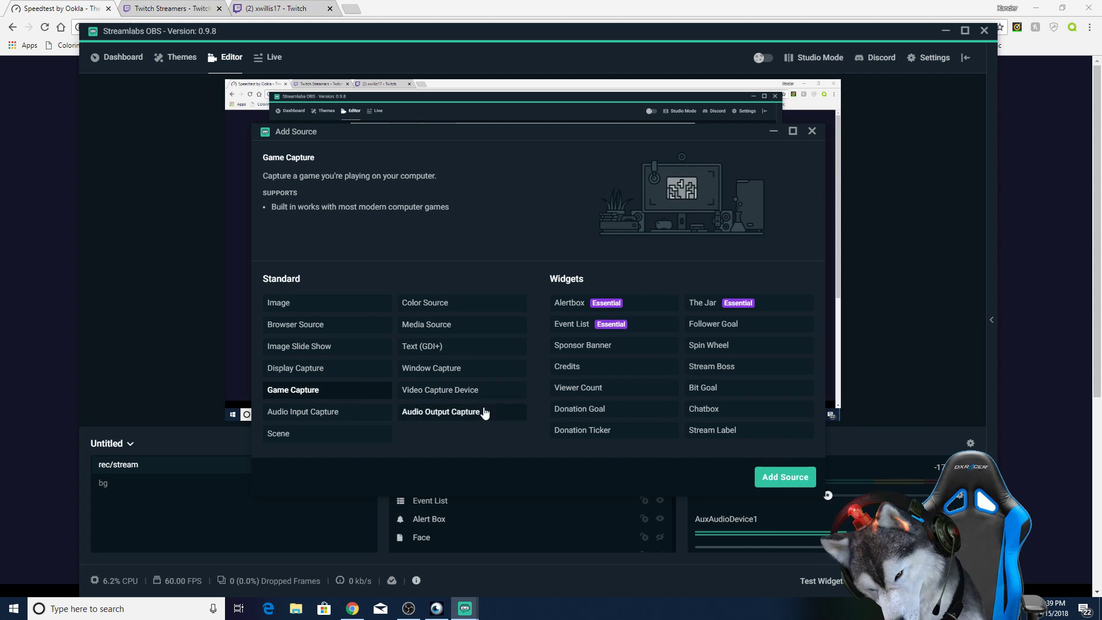
click(777, 482)
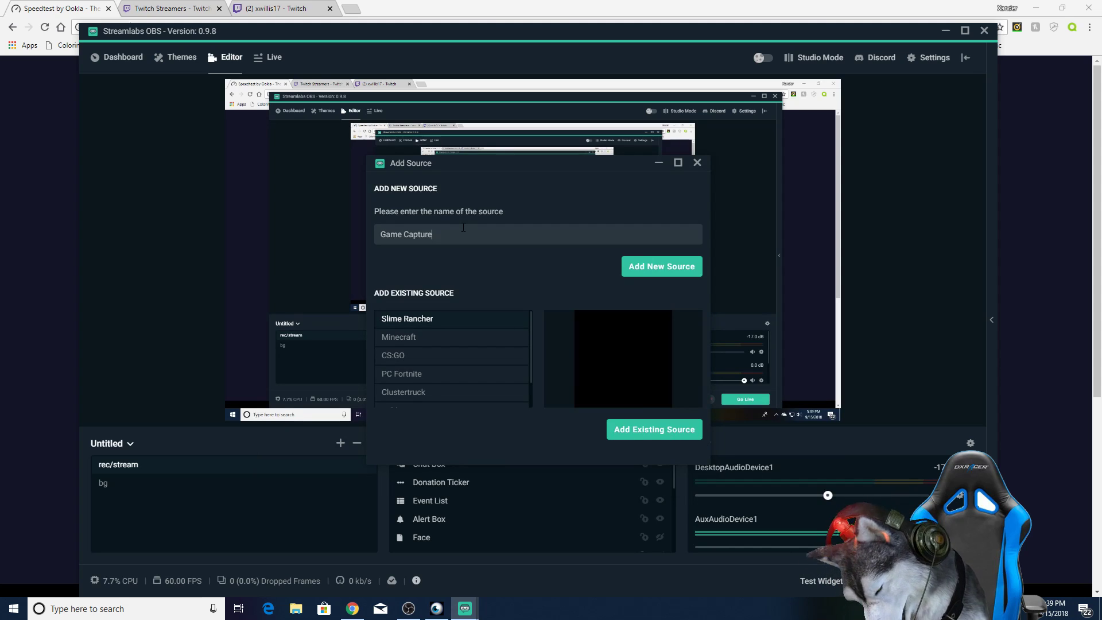
key(BackSpace)
text(fo)
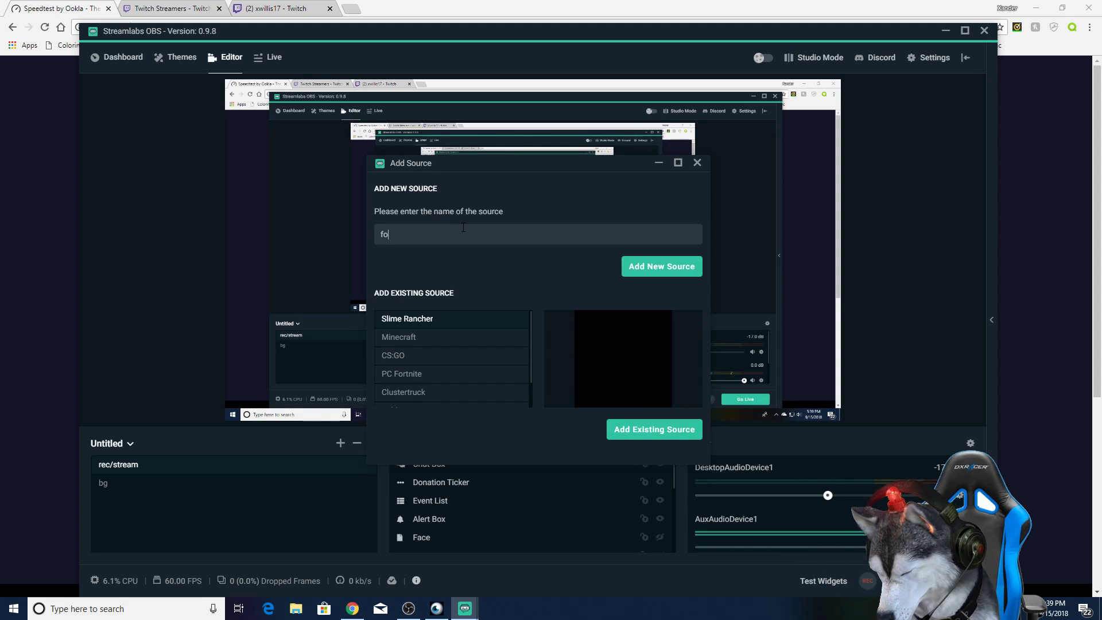
text(rtnite)
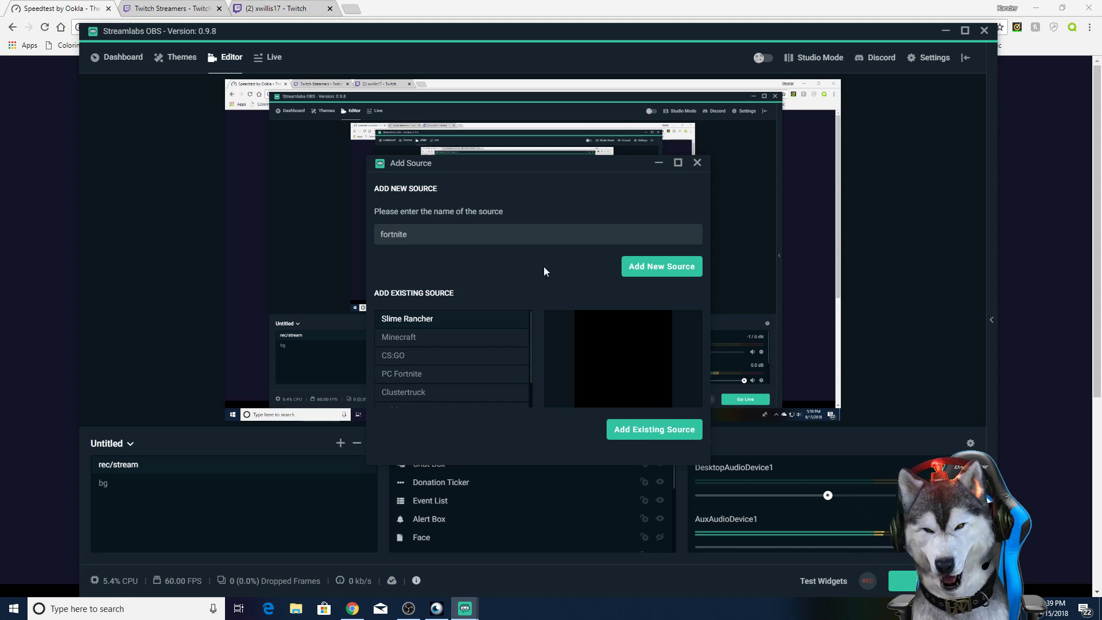
click(660, 266)
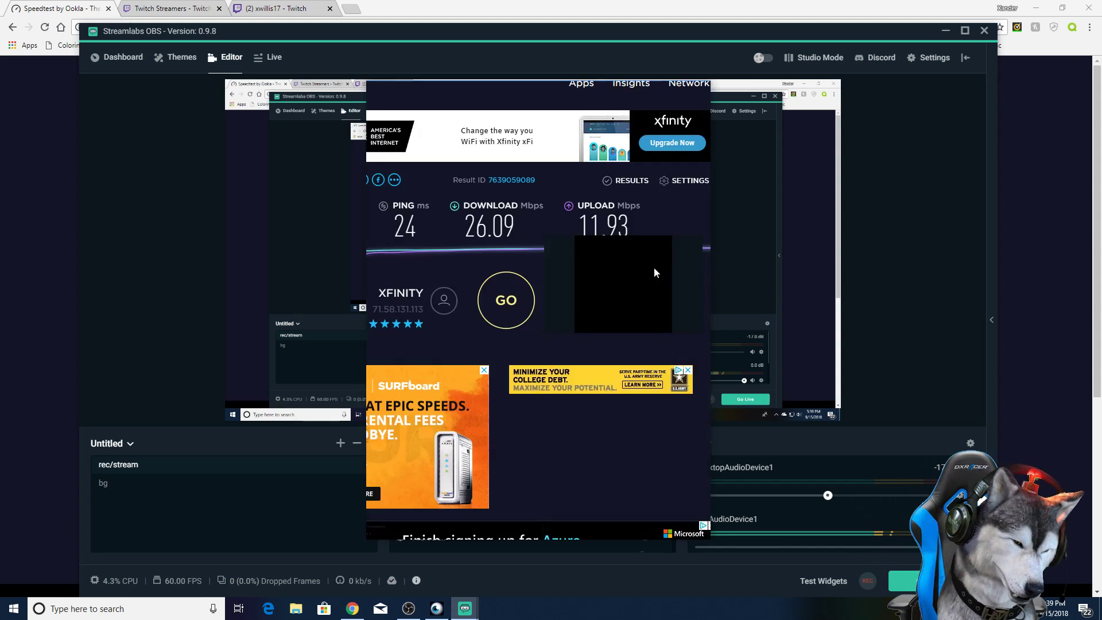
Step: Set the fortnite source's mode to "Capture specific window", view the available windows, and cancel its properties
click(566, 237)
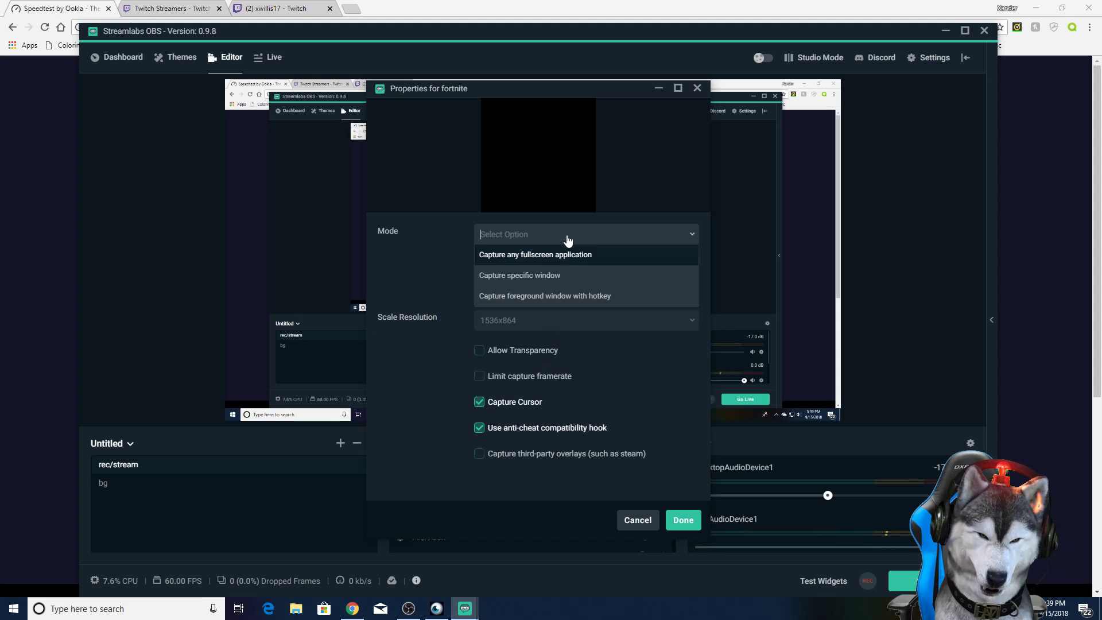
click(554, 276)
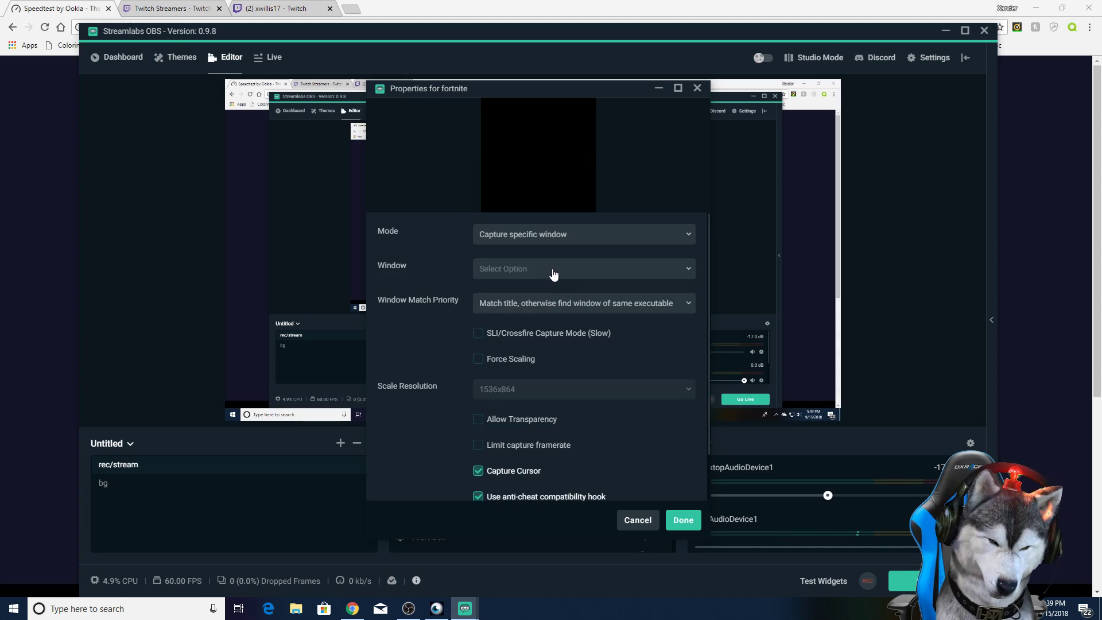
click(553, 274)
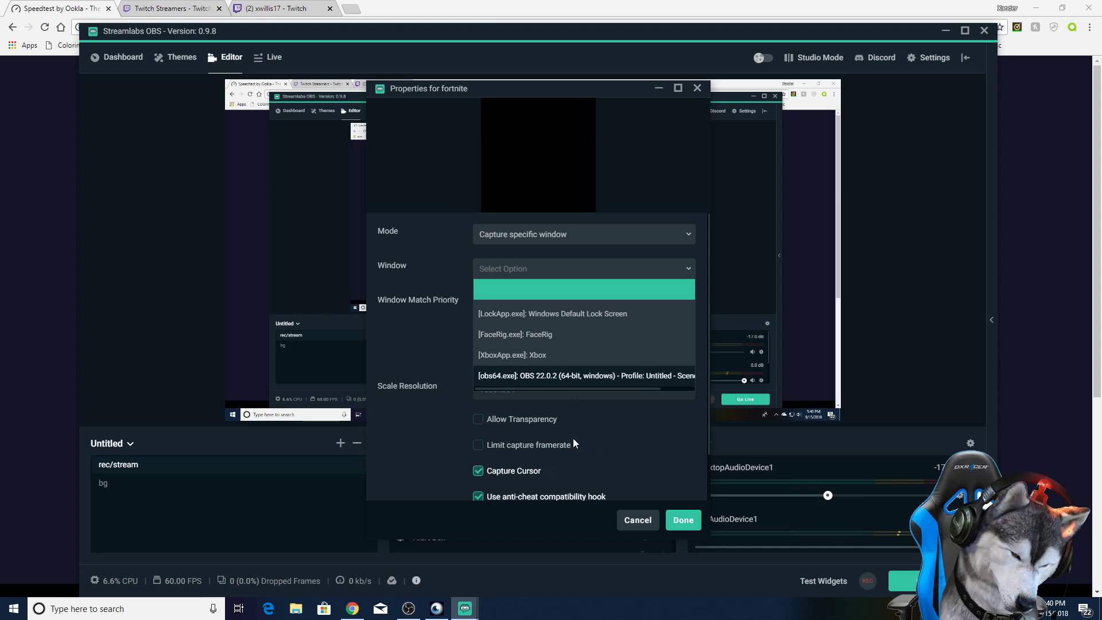
click(636, 519)
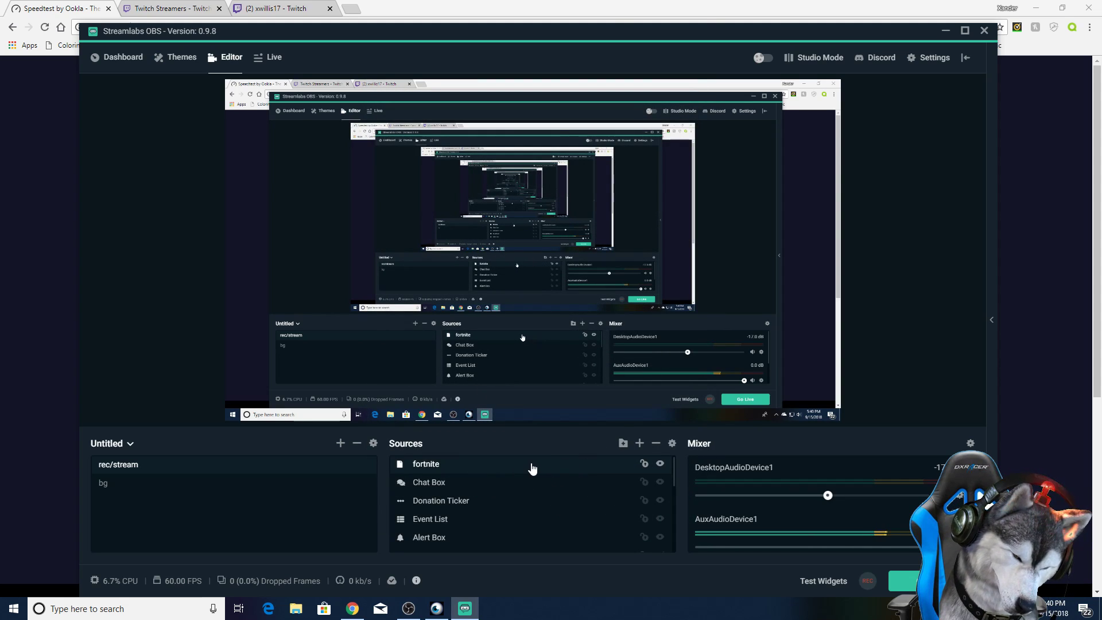
Step: Remove the fortnite source from the rec/stream scene
right_click(424, 469)
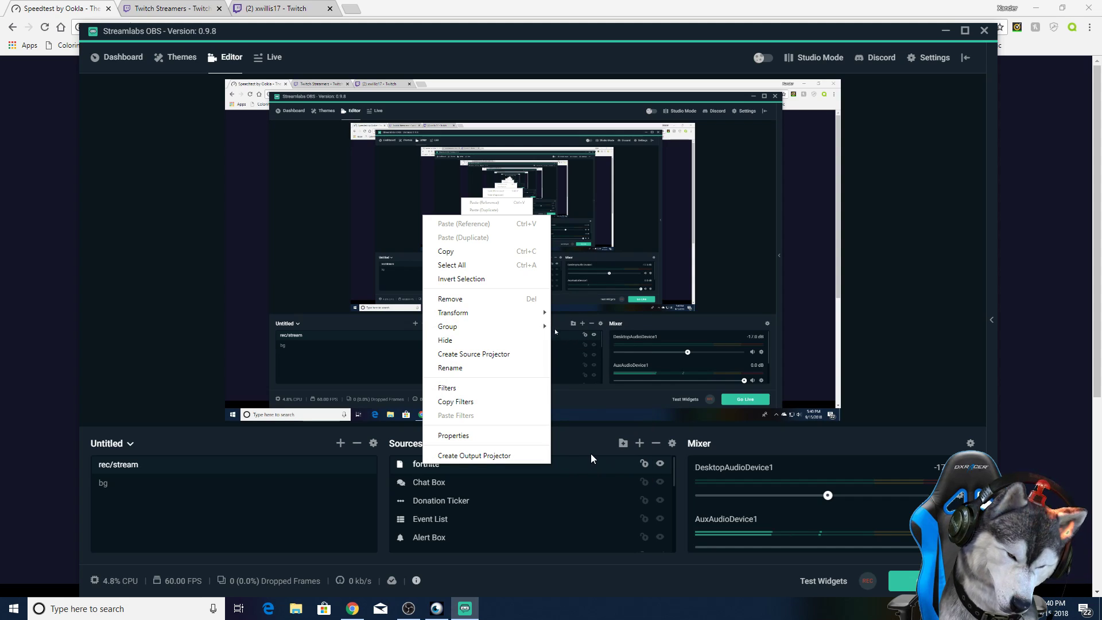
click(617, 459)
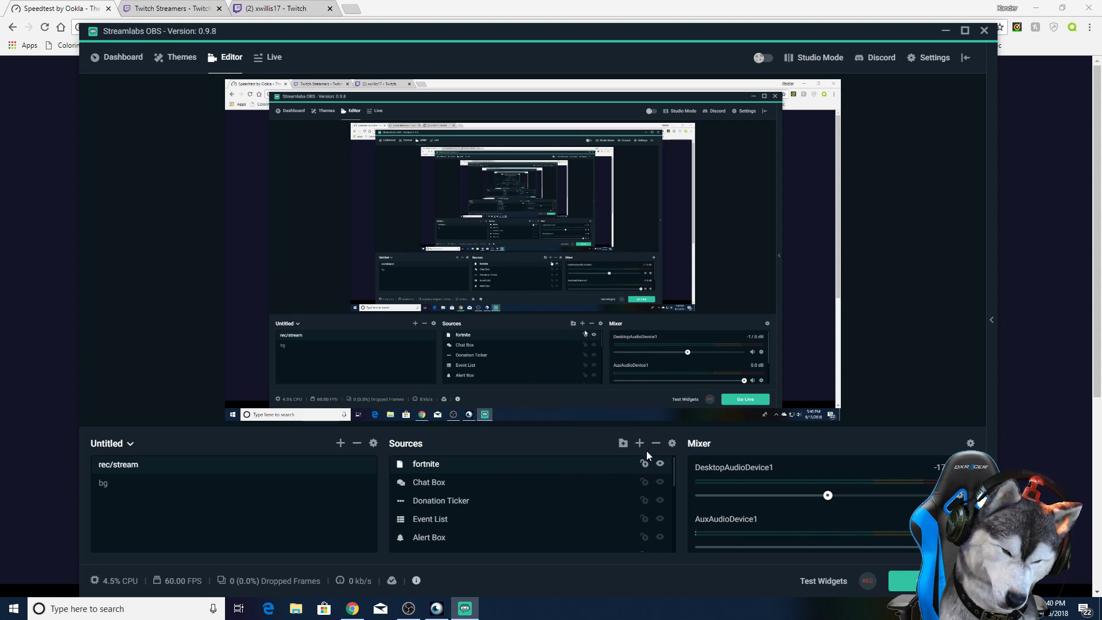
click(656, 443)
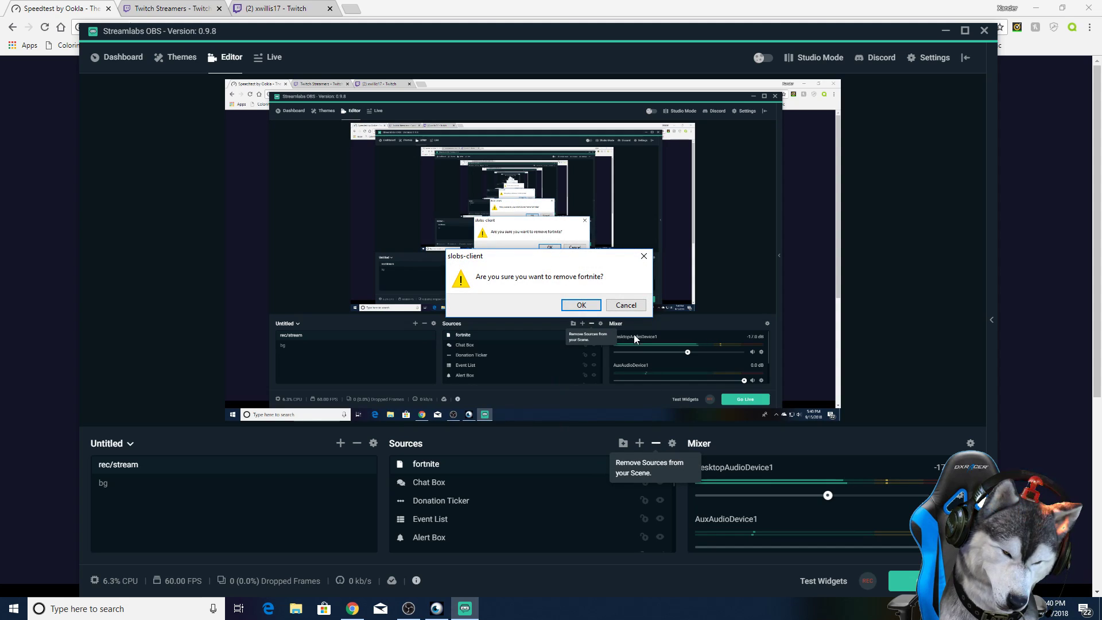
click(578, 305)
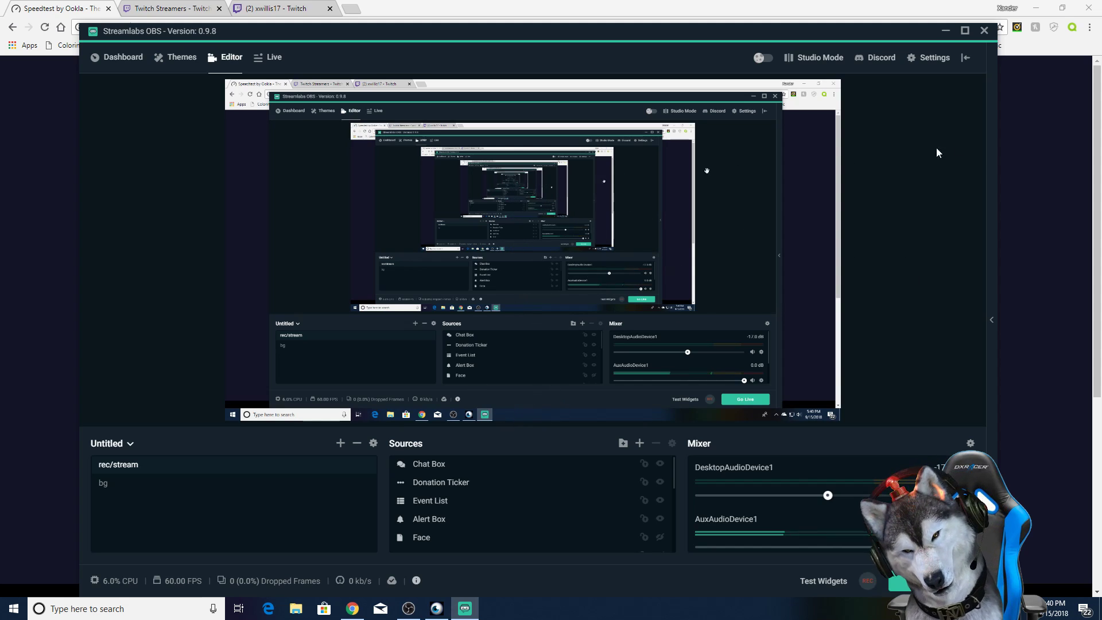
Step: Open the stream settings and examine the available stream types and streaming services, keeping Streaming Services and Twitch
click(925, 58)
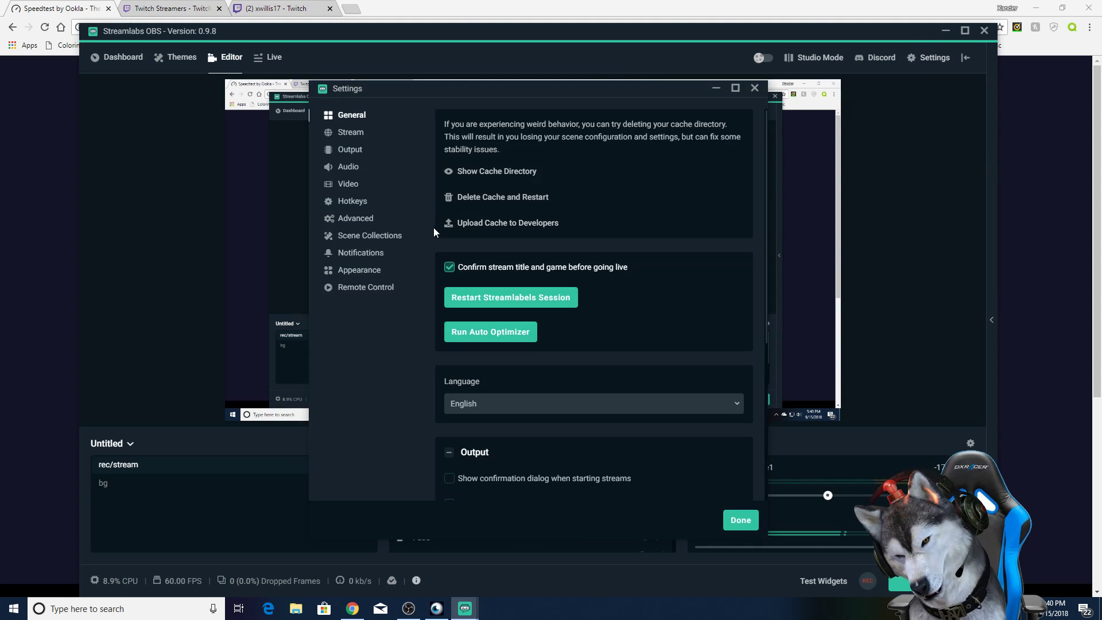
click(359, 133)
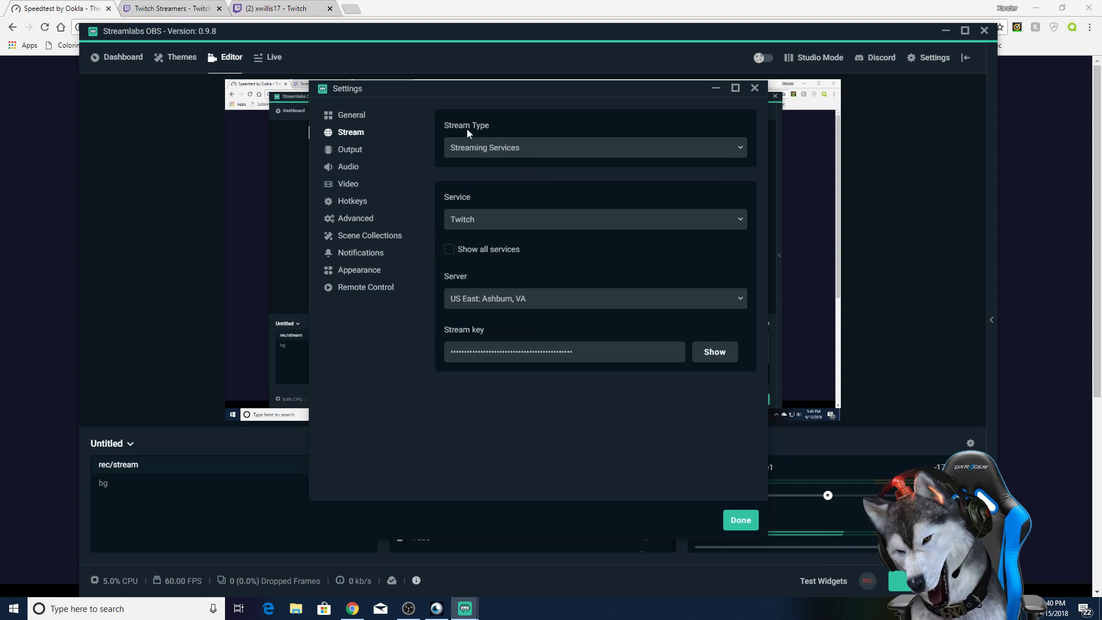
click(489, 152)
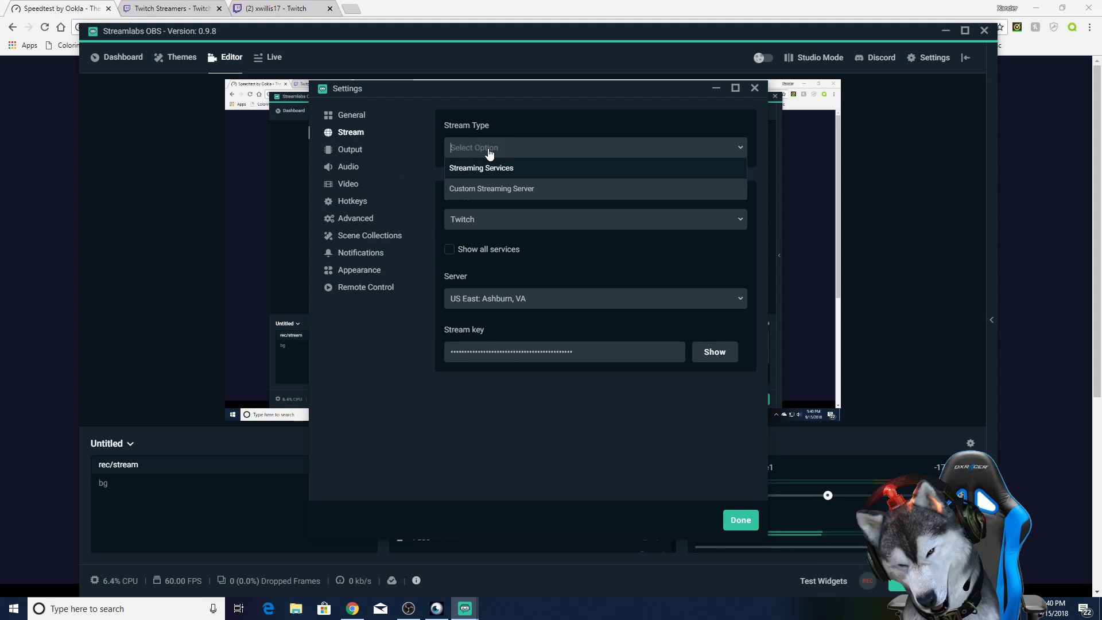
click(546, 133)
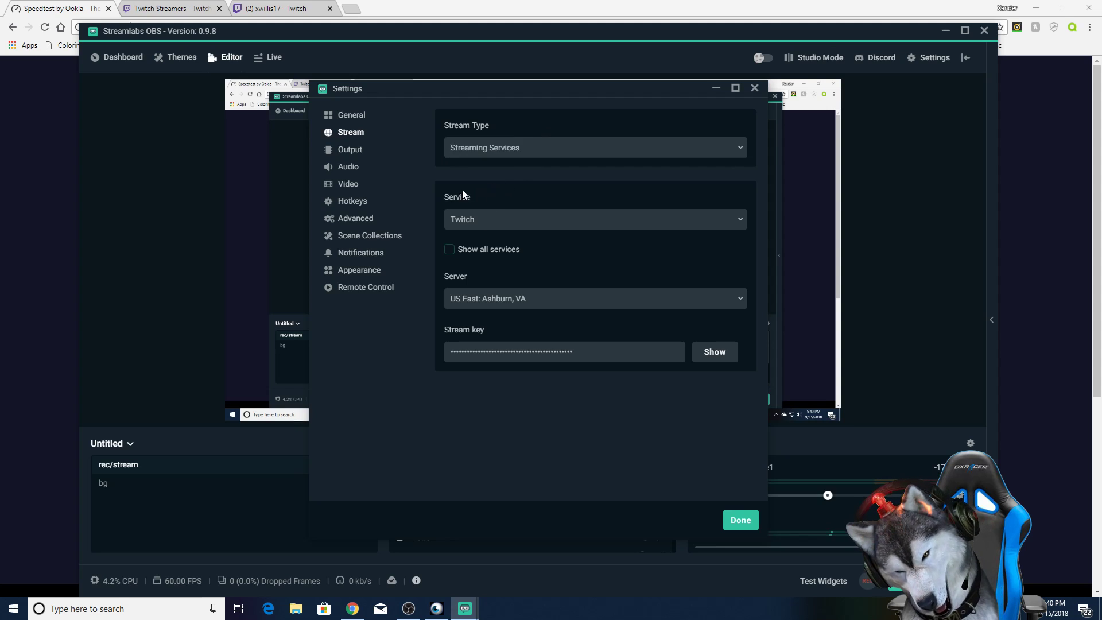
click(475, 219)
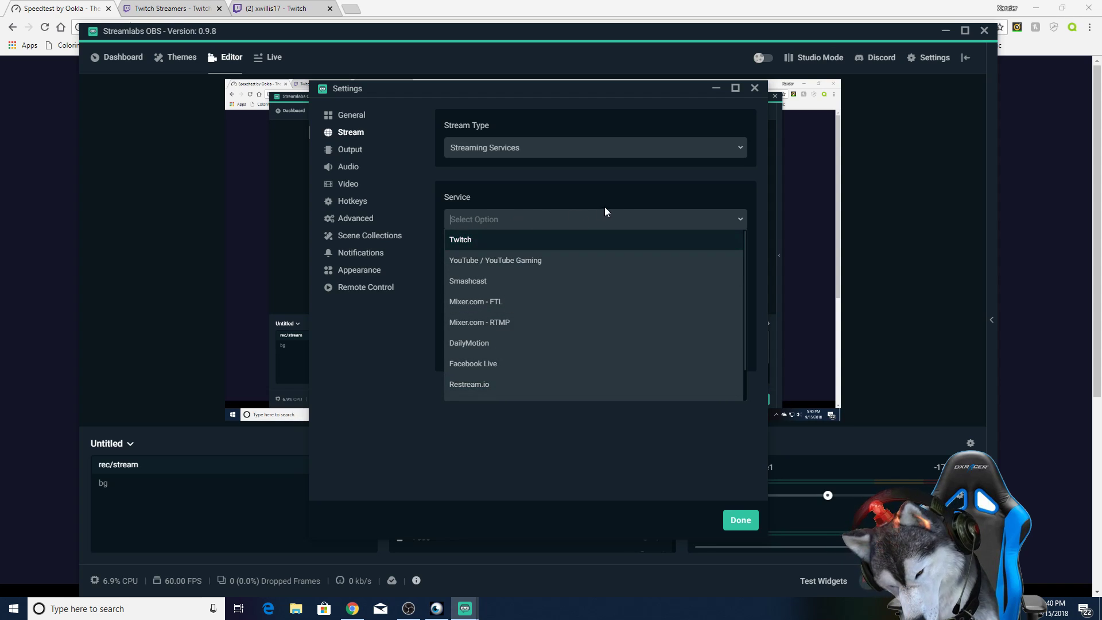
click(621, 197)
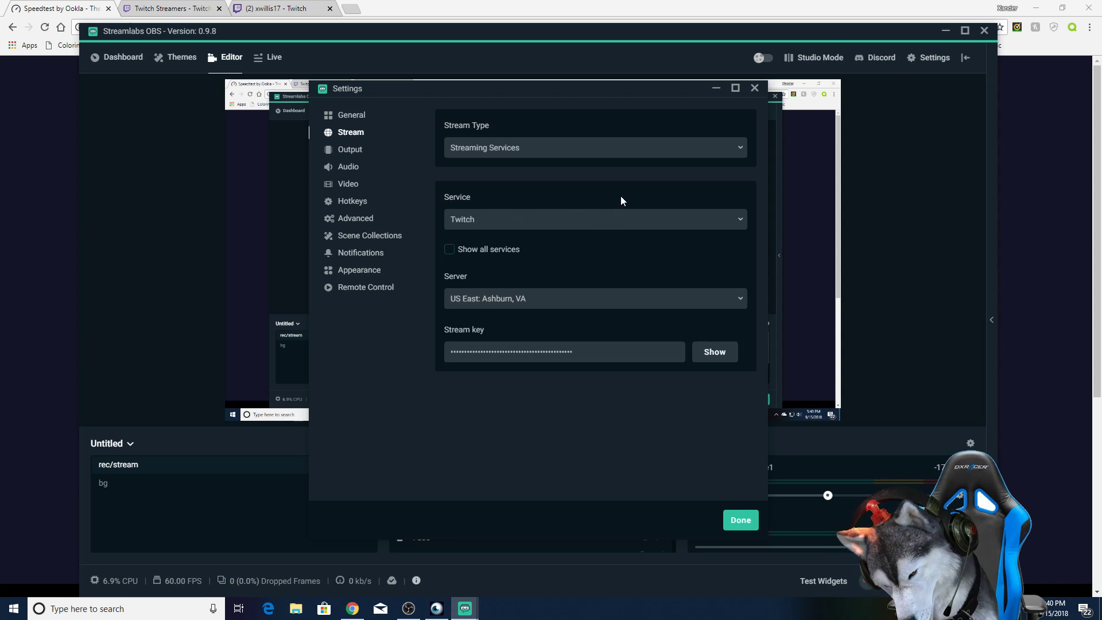
Step: Examine the available Twitch servers, keeping US East: Ashburn, VA, and highlight the masked stream key
click(488, 296)
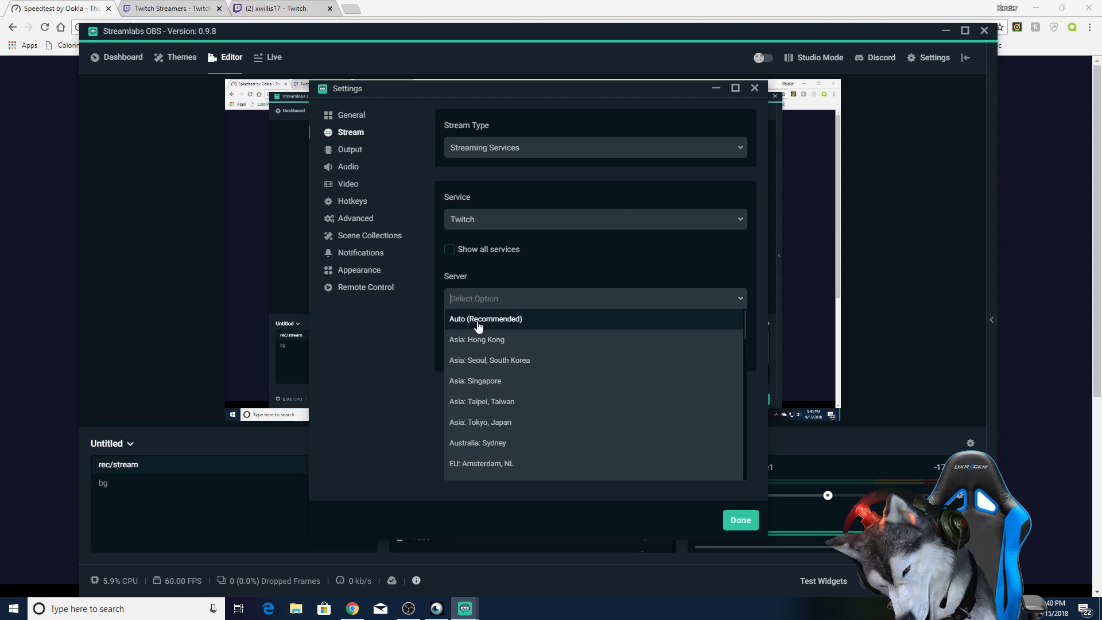
scroll(544, 379, down, 3)
scroll(544, 378, down, 6)
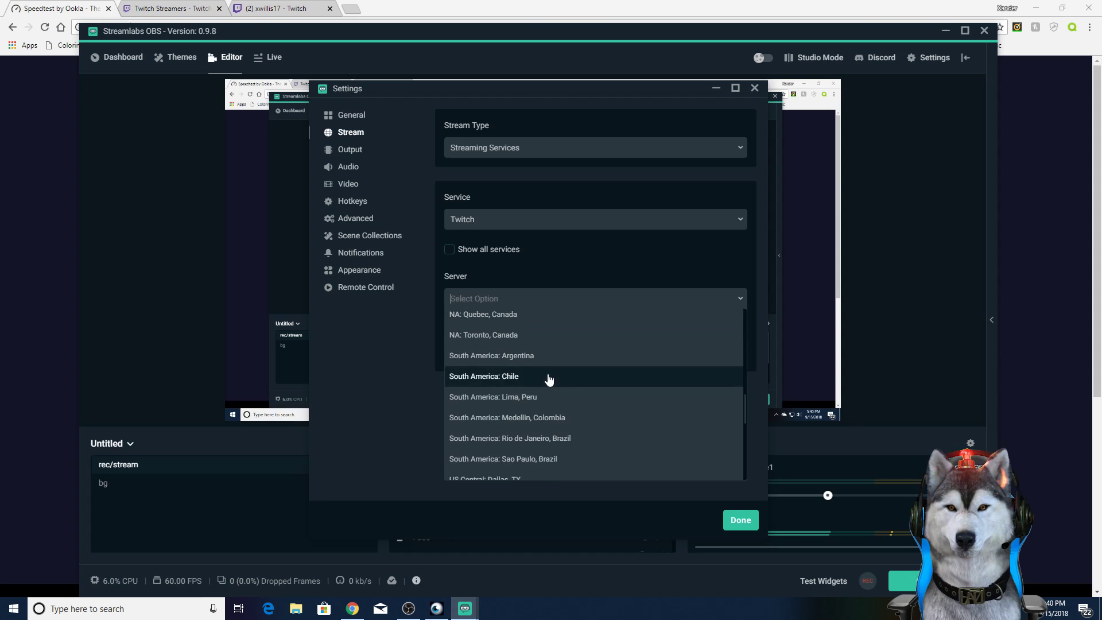
scroll(548, 379, down, 3)
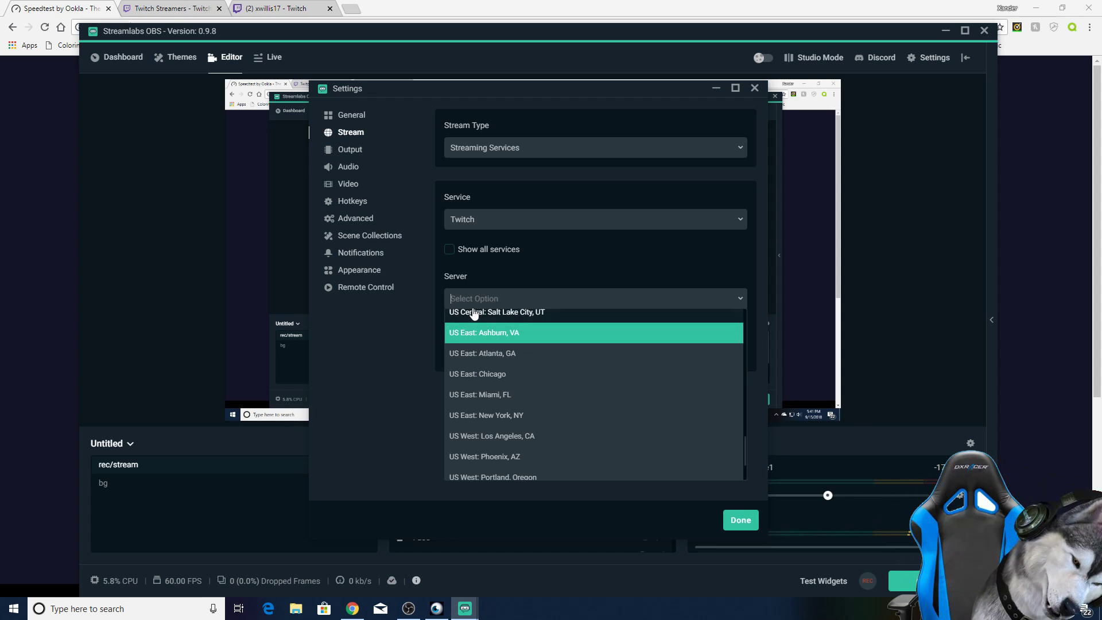
click(528, 282)
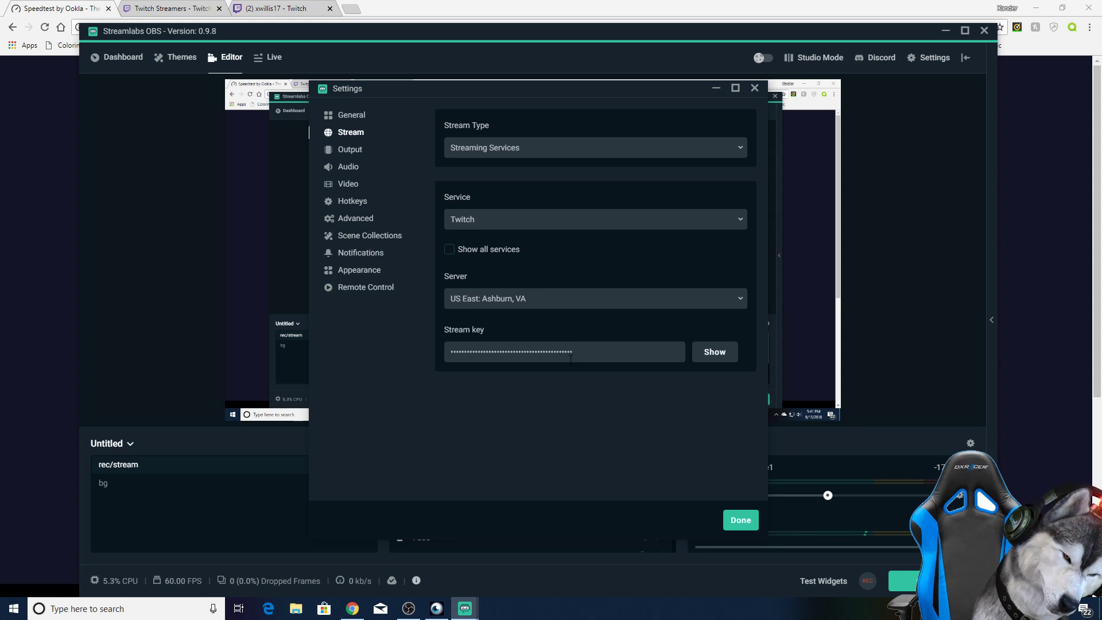
drag(579, 348, 442, 346)
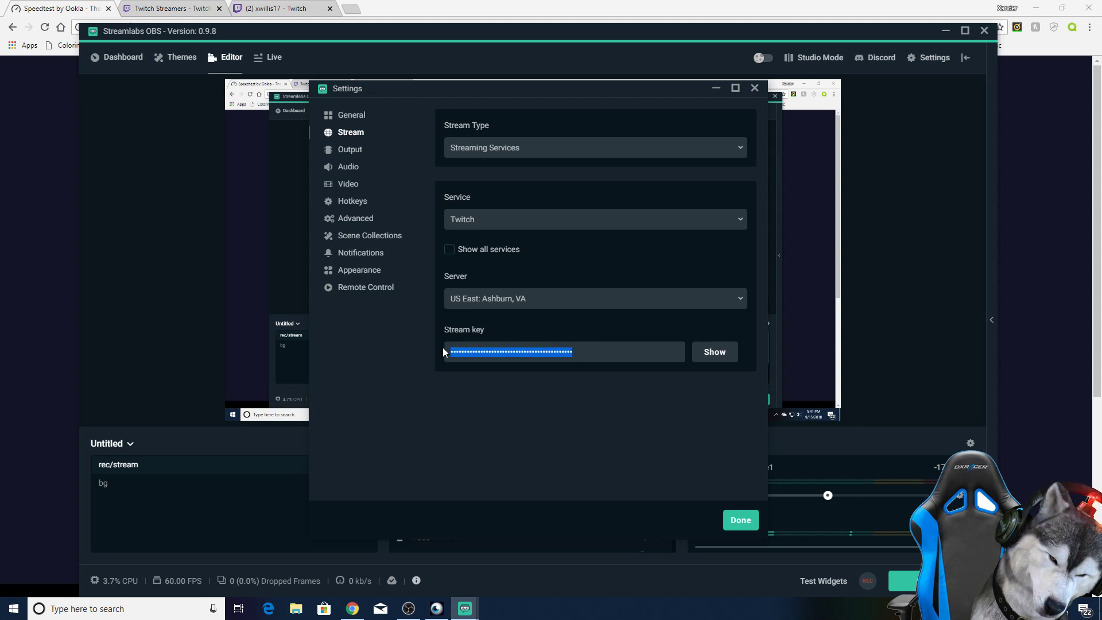
click(566, 325)
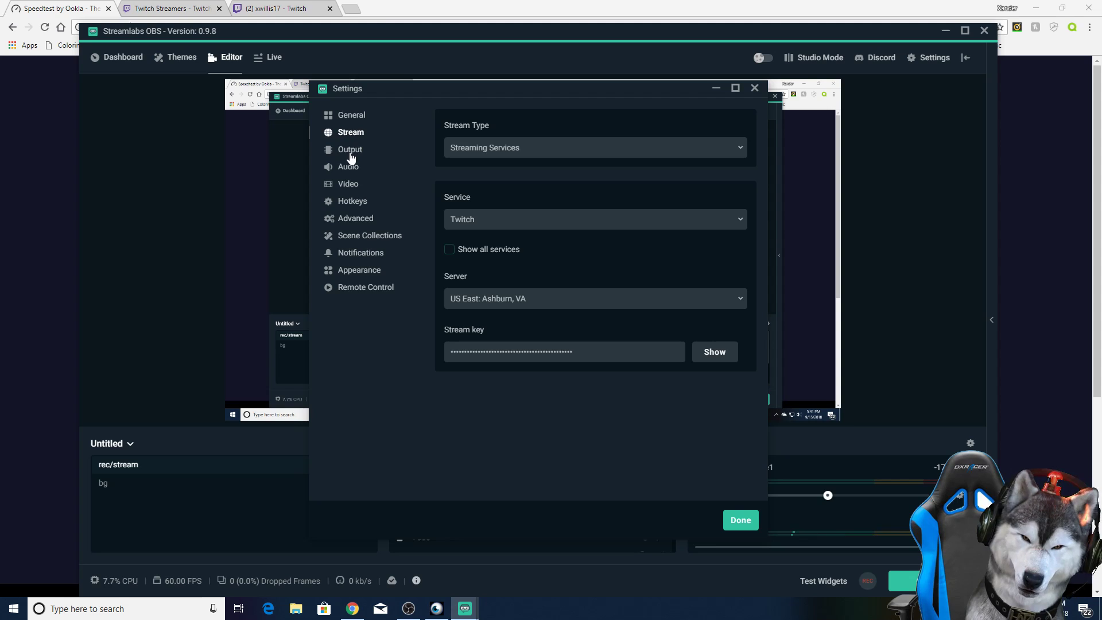
Step: Minimize the main Streamlabs OBS window and its settings, and switch to the Twitch channel page in Chrome
click(942, 33)
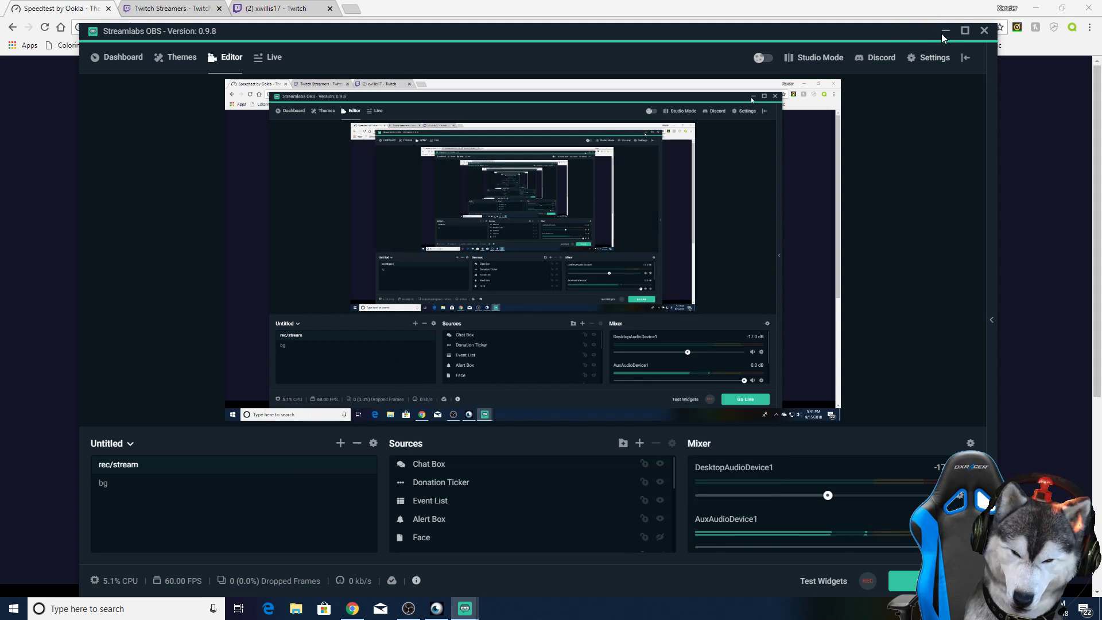
click(941, 33)
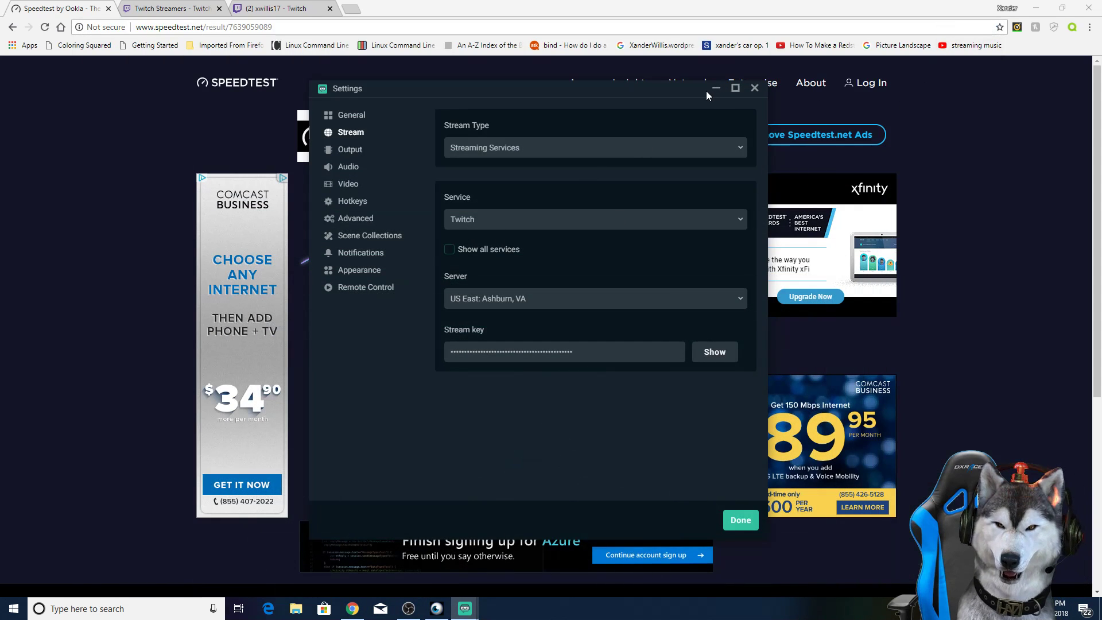
click(716, 89)
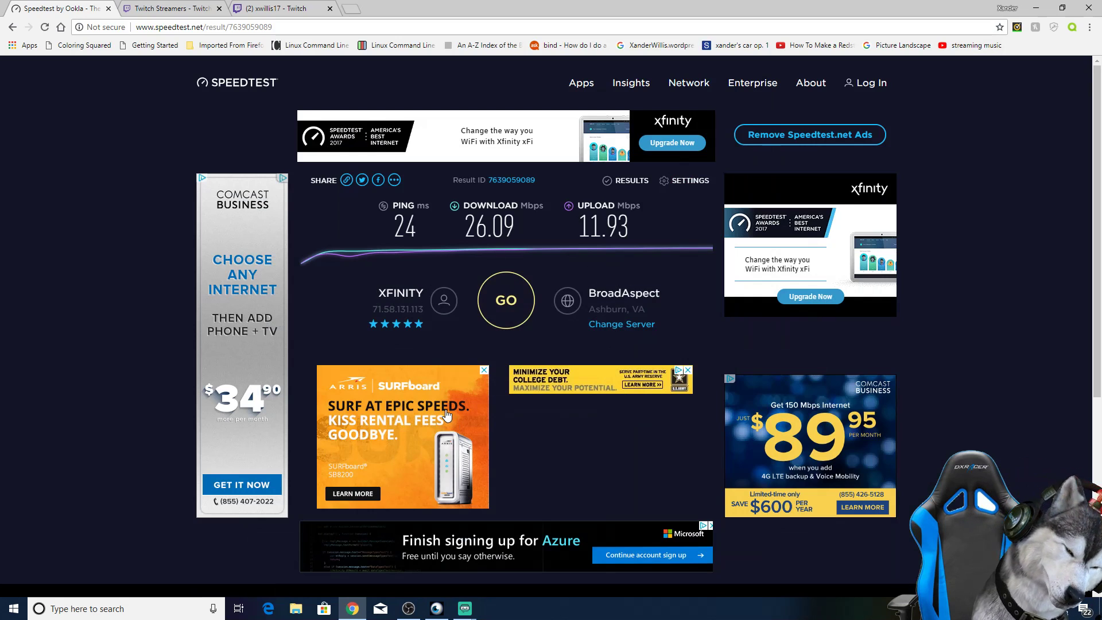
click(277, 10)
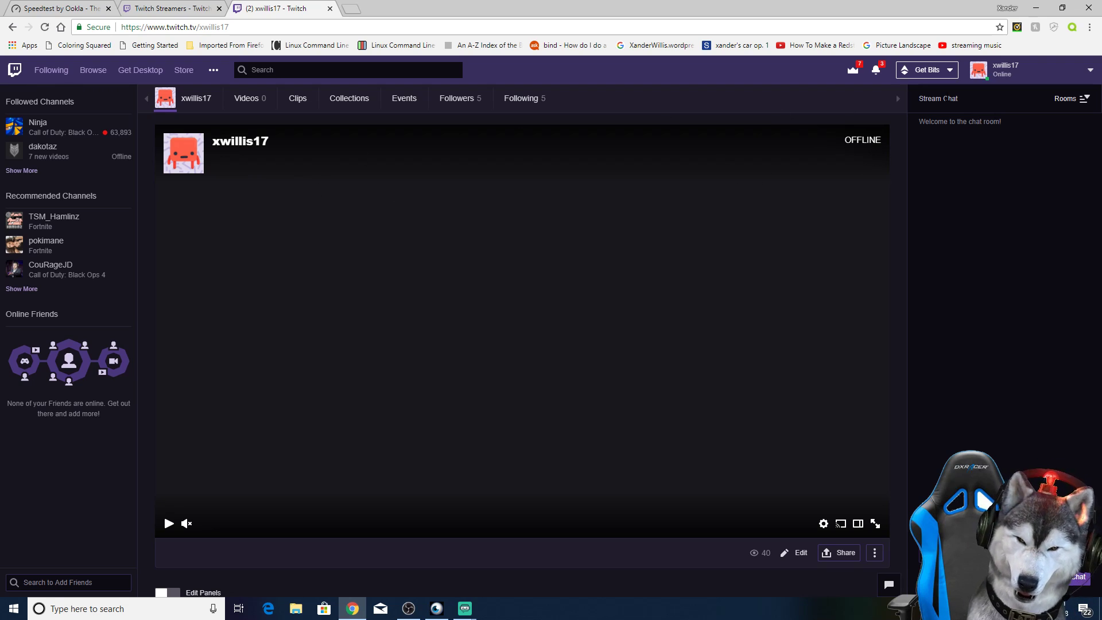
Step: Go to the account's Twitch dashboard and open the channel settings containing the stream key and preferences
click(1033, 72)
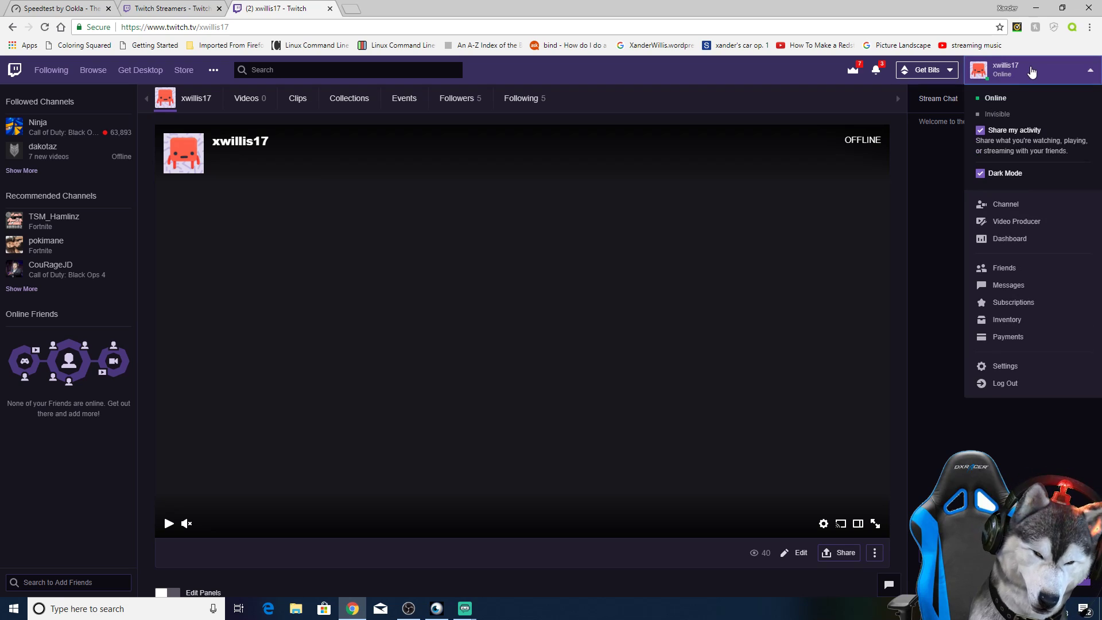
click(1009, 204)
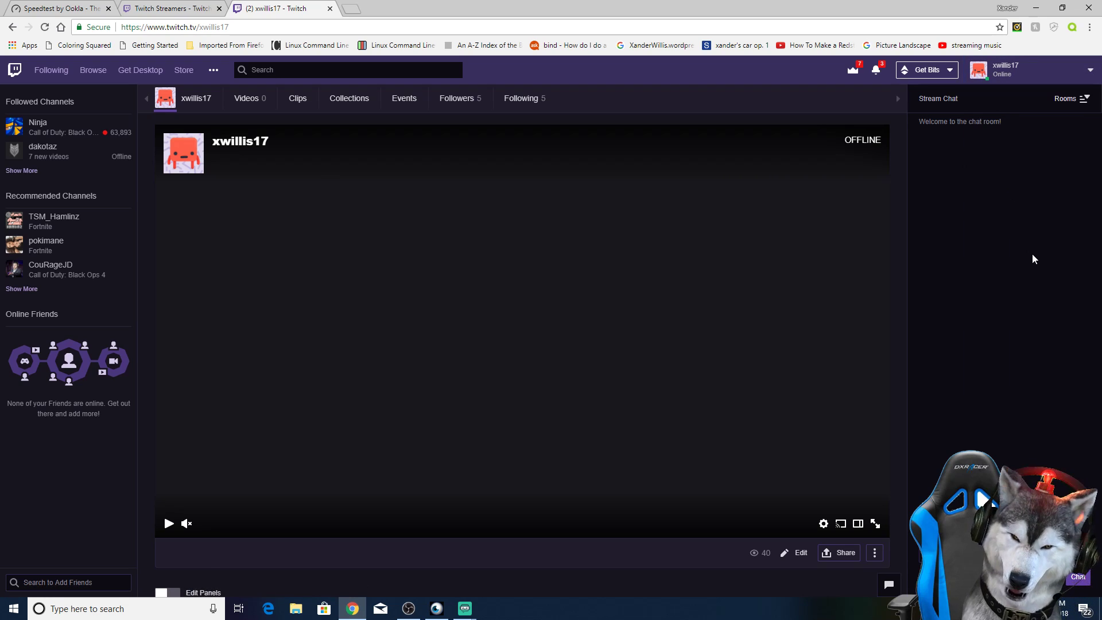
click(1056, 76)
click(1019, 208)
click(1024, 72)
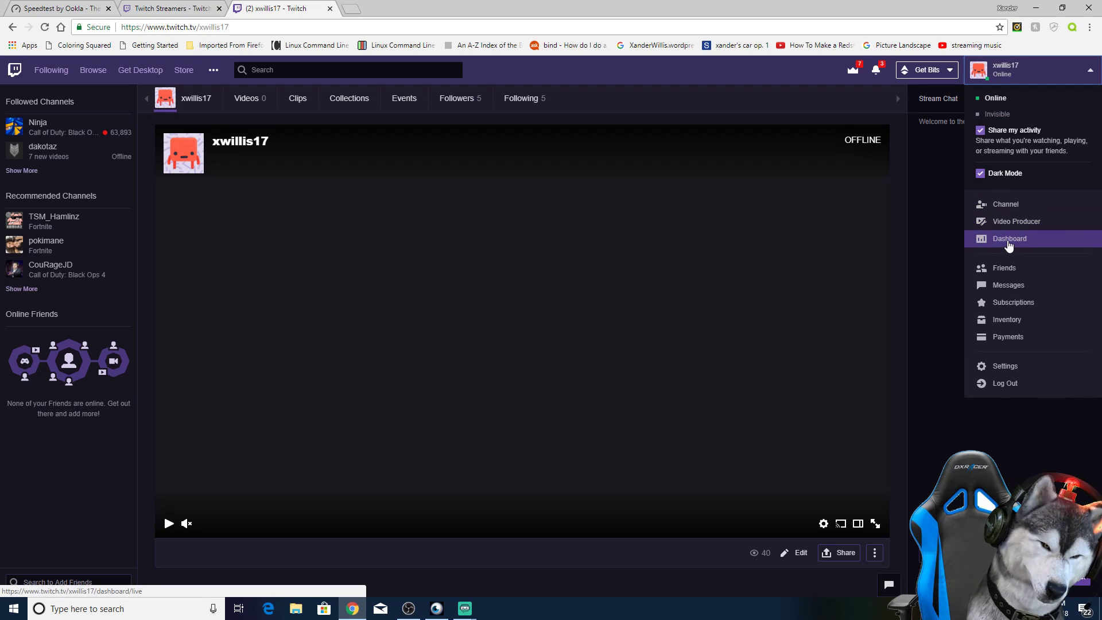
click(1007, 244)
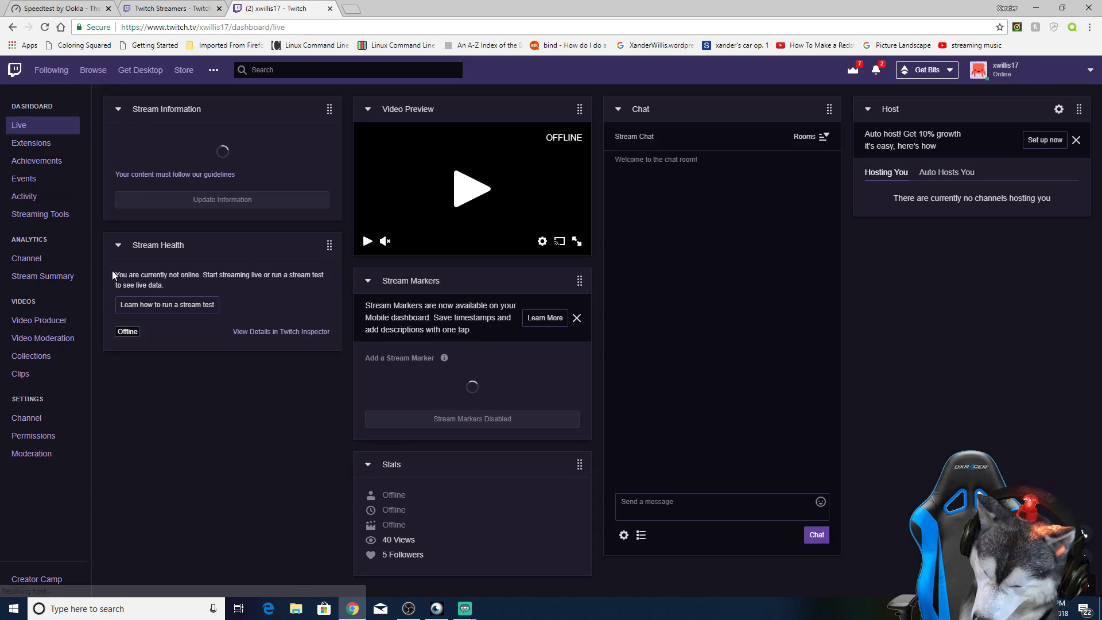
click(47, 259)
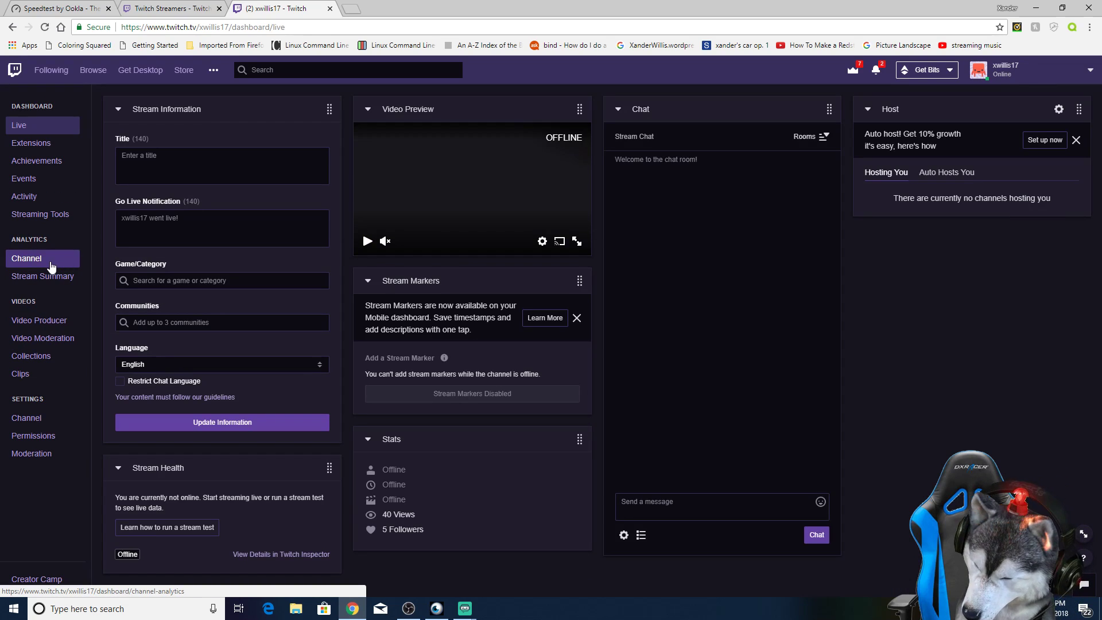
click(30, 410)
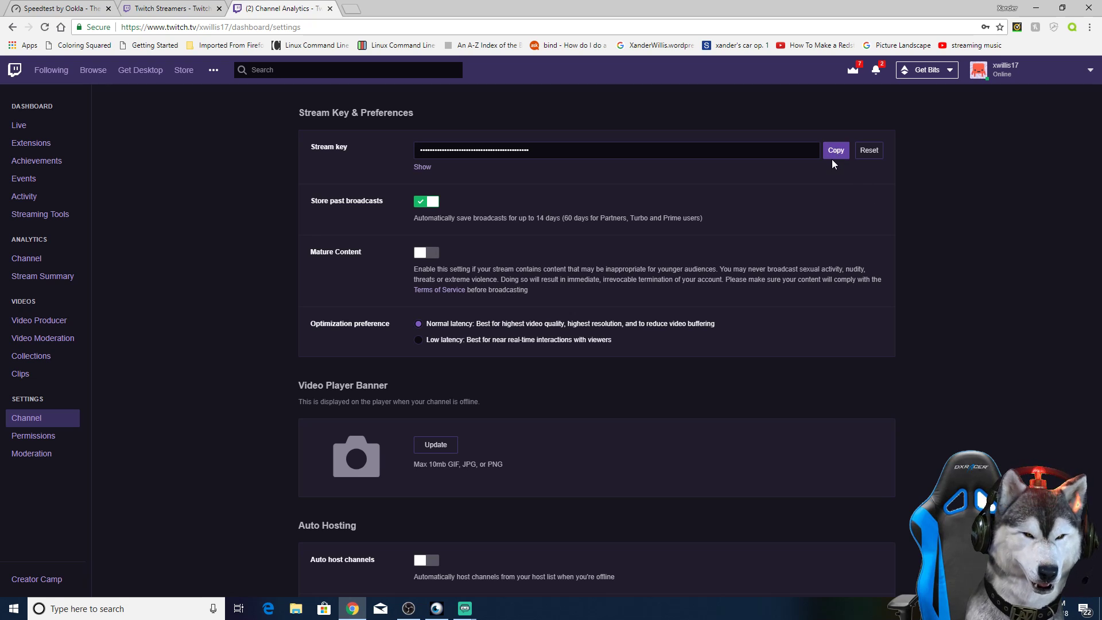
Step: Switch back to the Streamlabs OBS settings window with the stream settings
click(408, 608)
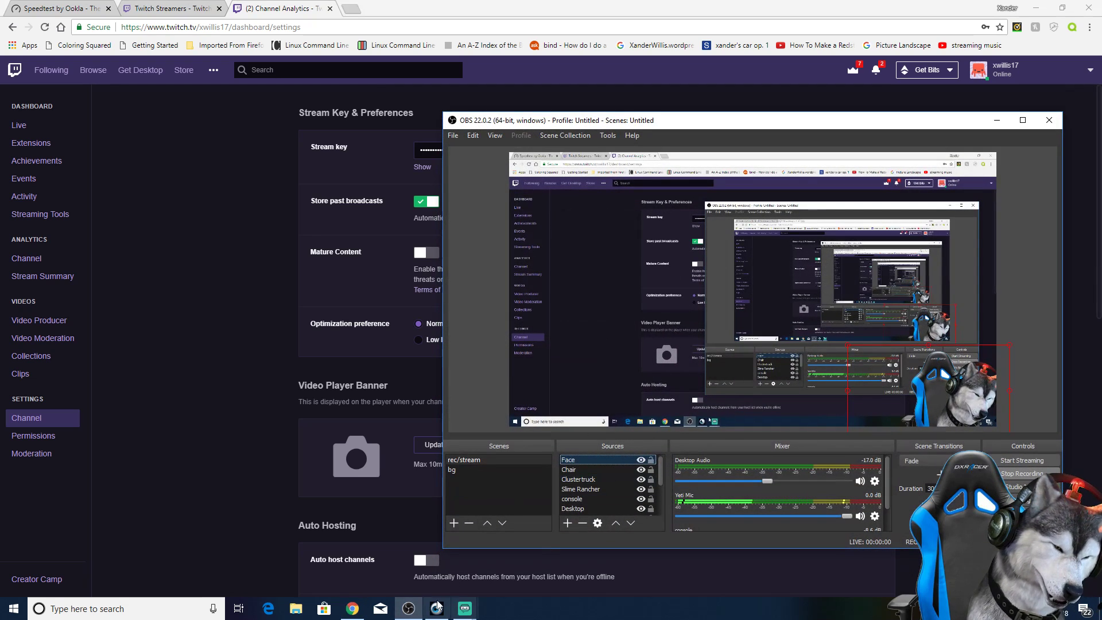
click(412, 608)
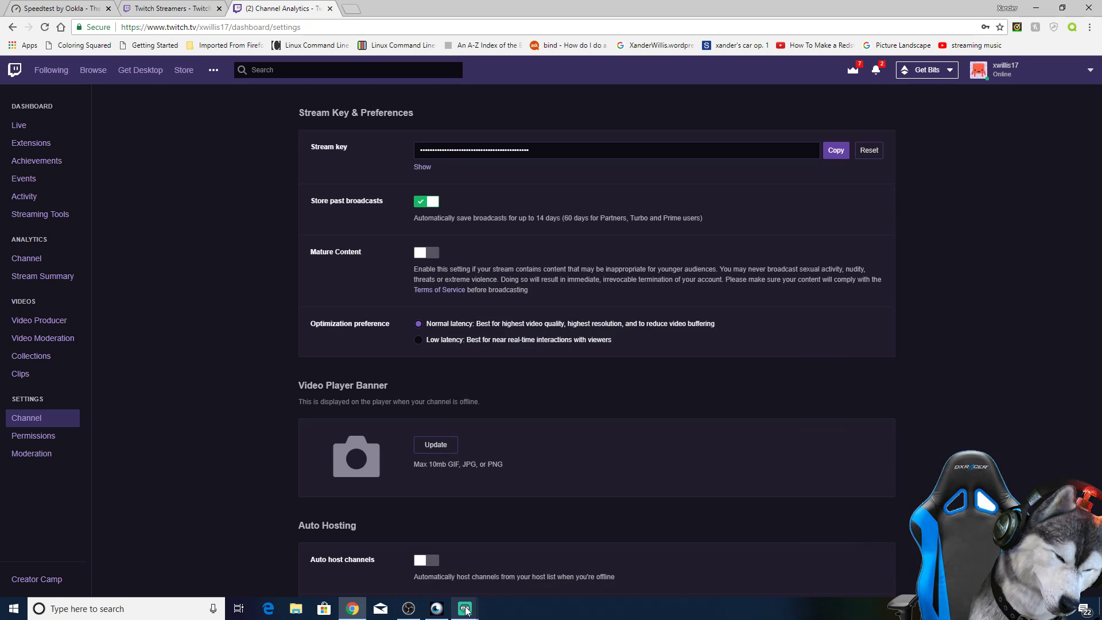
mouse_move(468, 608)
click(525, 550)
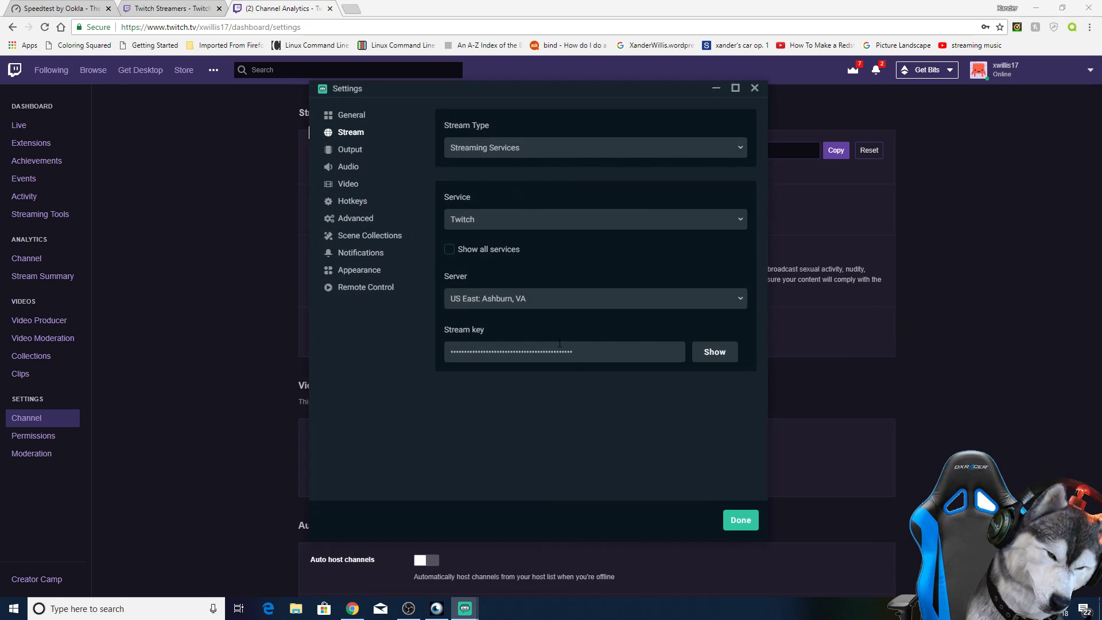
click(716, 88)
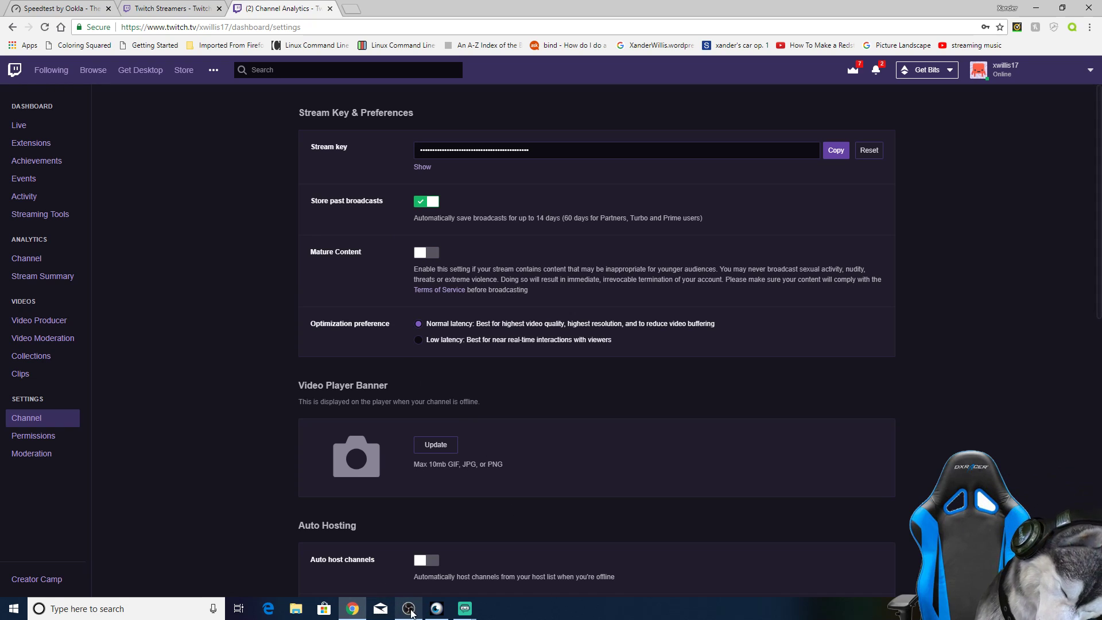
click(525, 554)
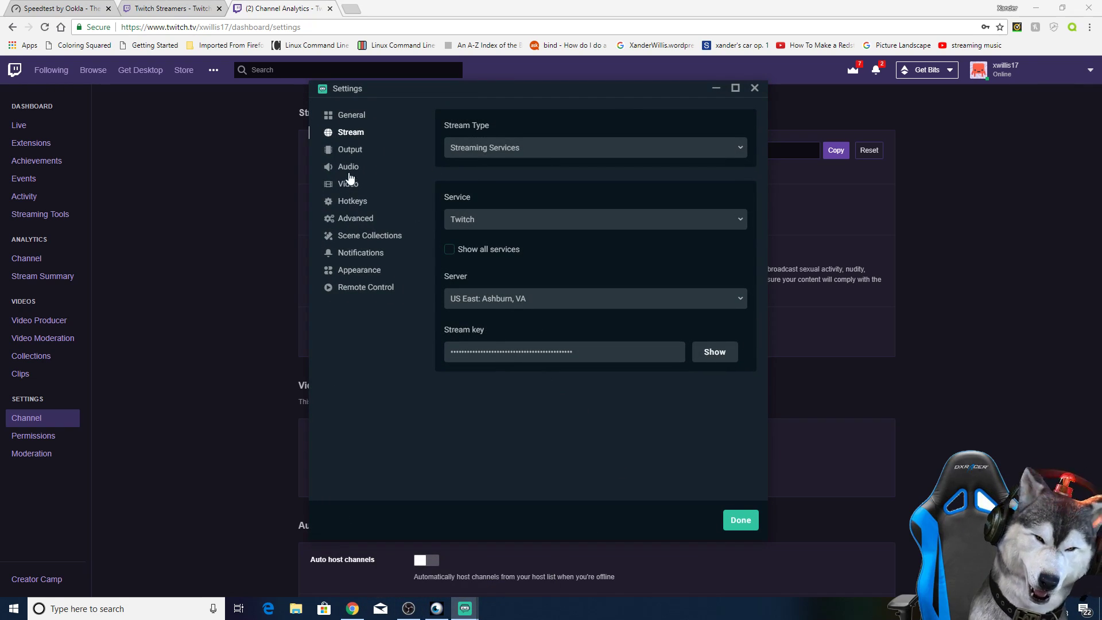
Step: Open the output settings and view the available output modes, keeping Advanced
click(350, 149)
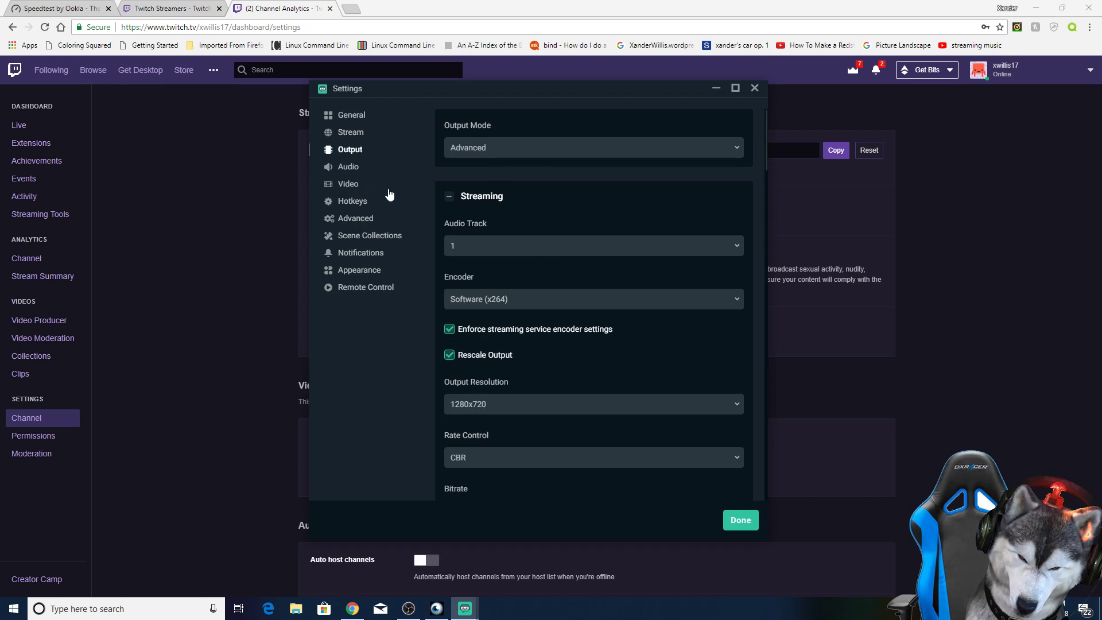
click(500, 154)
click(488, 188)
click(491, 150)
click(493, 148)
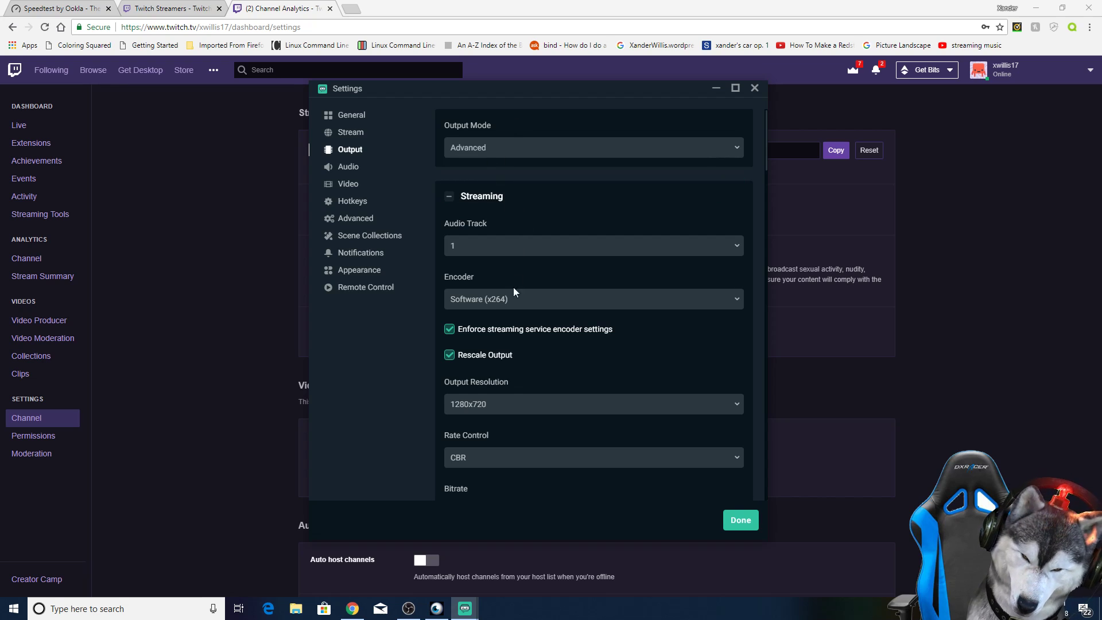
Step: Examine the streaming output settings, including the encoder, output resolution, rate control and bitrate
scroll(492, 218, down, 3)
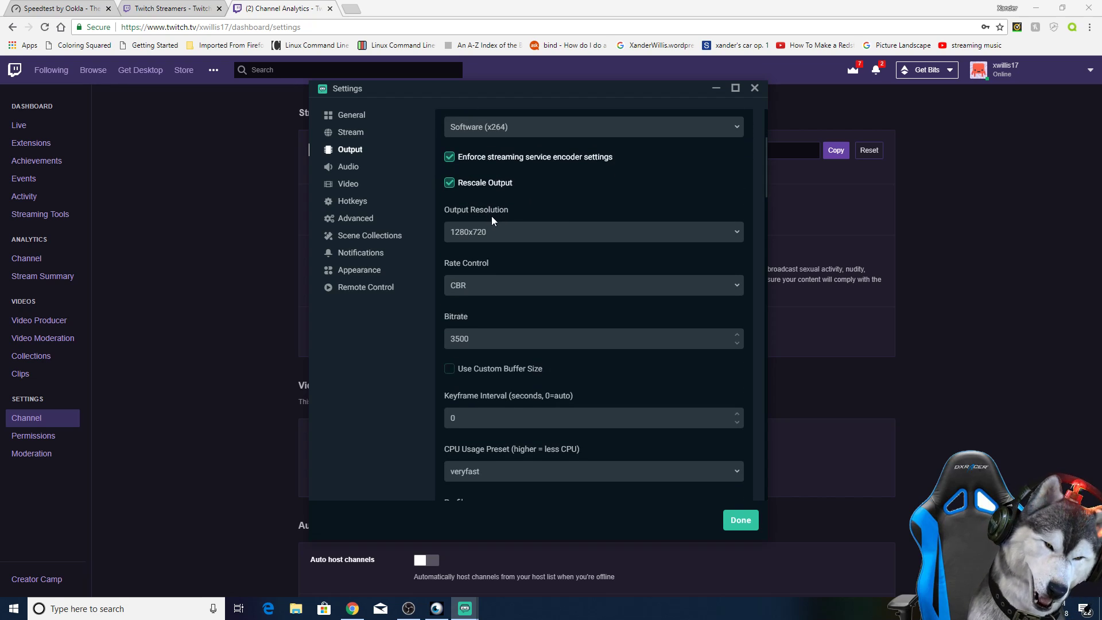
scroll(491, 216, up, 3)
scroll(493, 226, up, 1)
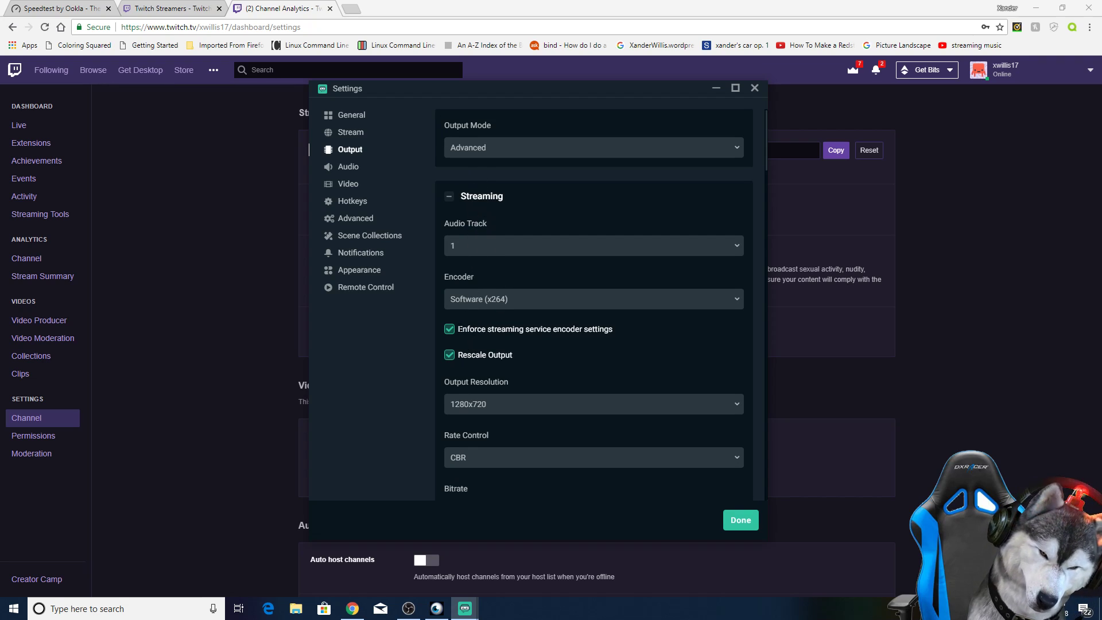
scroll(515, 330, down, 1)
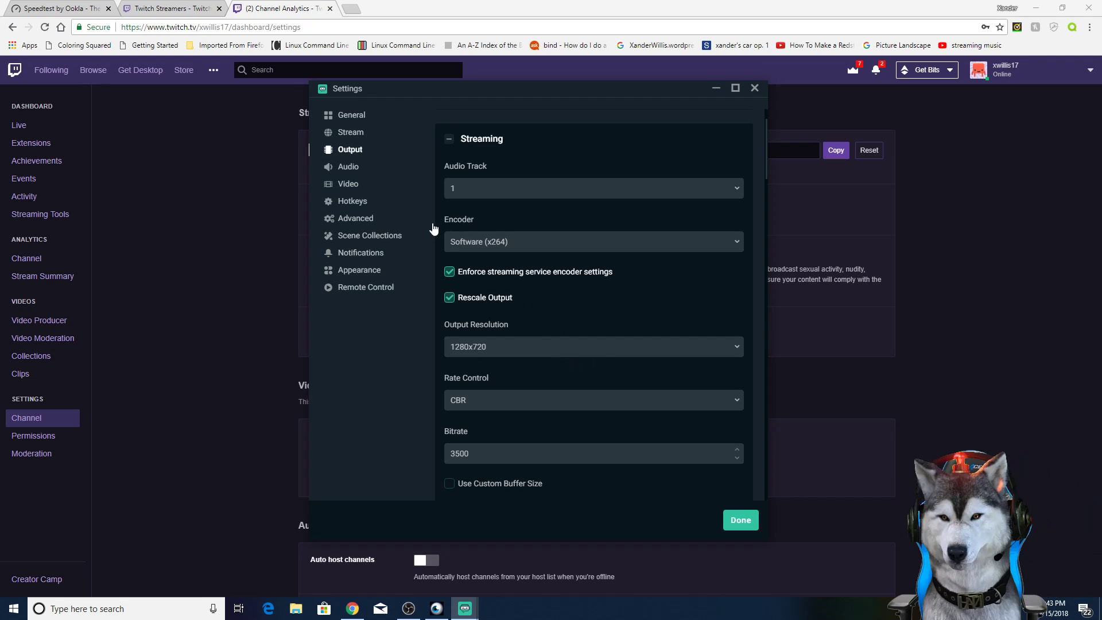
Step: Switch to Chrome and compare the Speedtest upload speed with Twitch's broadcasting guidelines
click(70, 5)
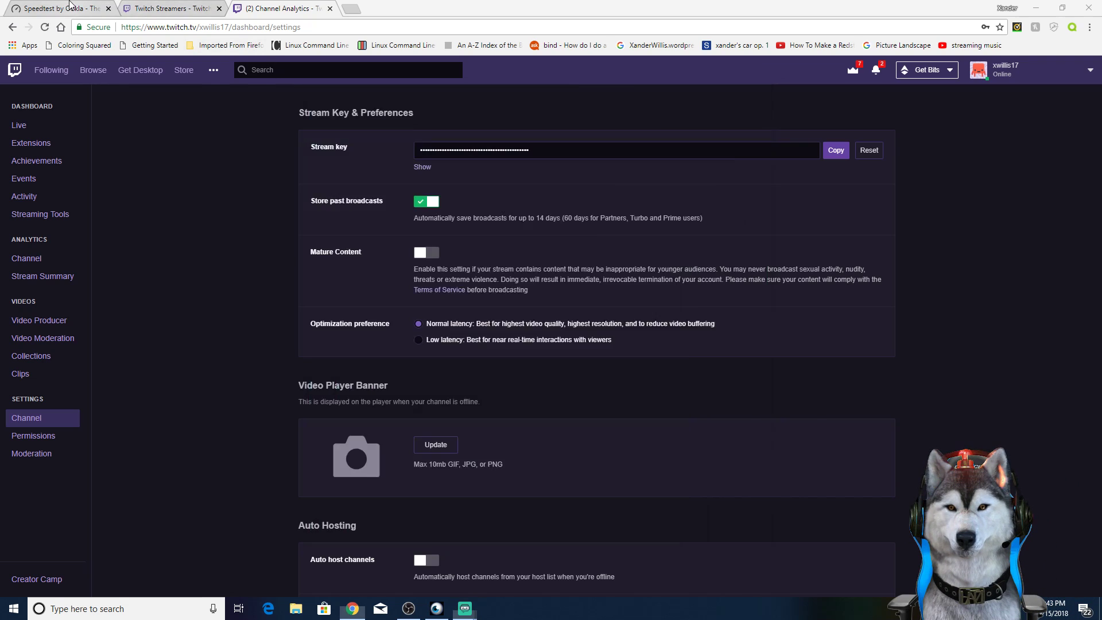
drag(648, 237, 580, 228)
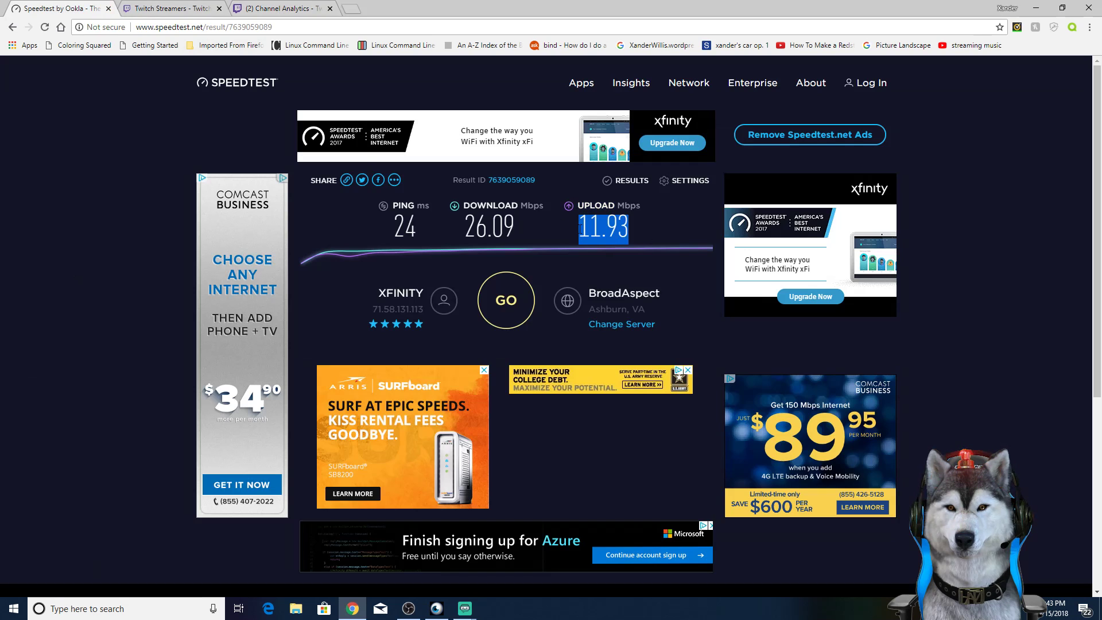
click(649, 221)
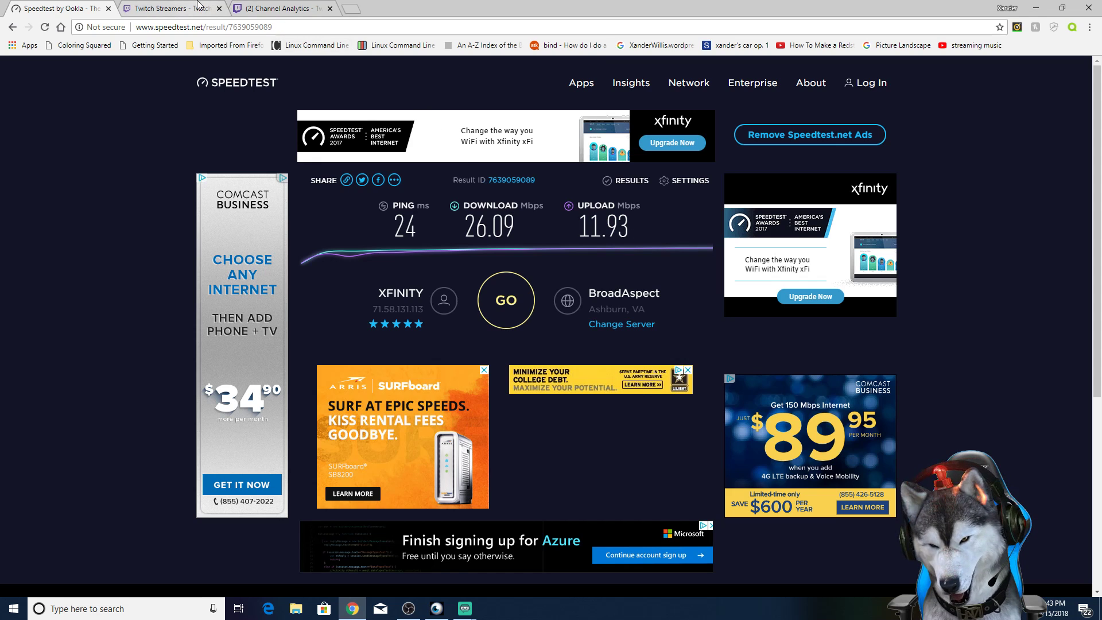
click(175, 9)
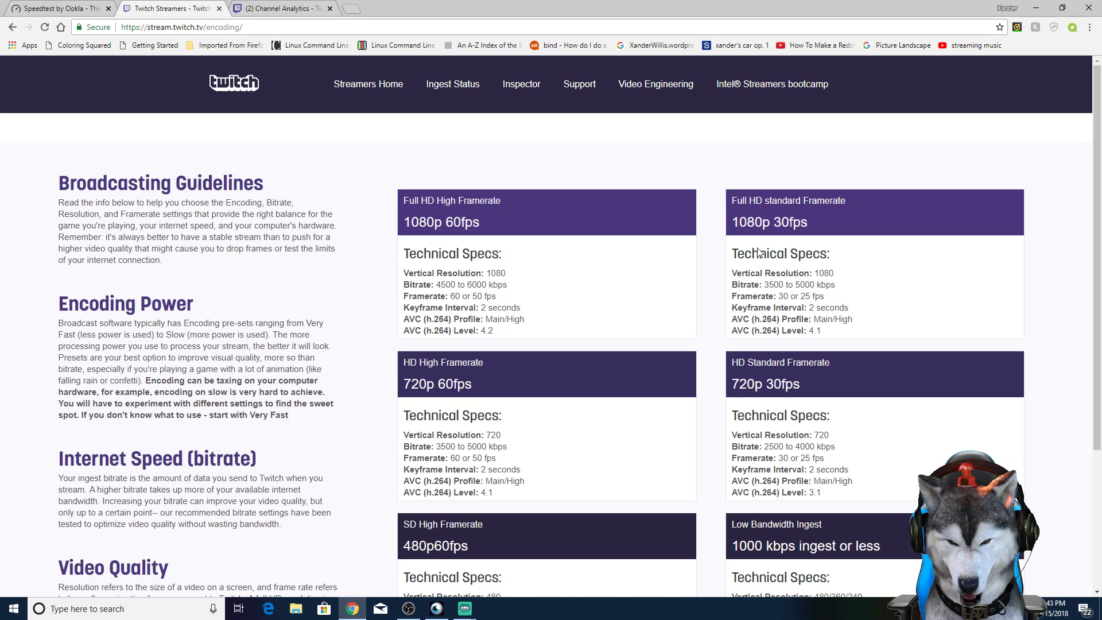
click(94, 8)
drag(586, 226, 576, 232)
click(588, 240)
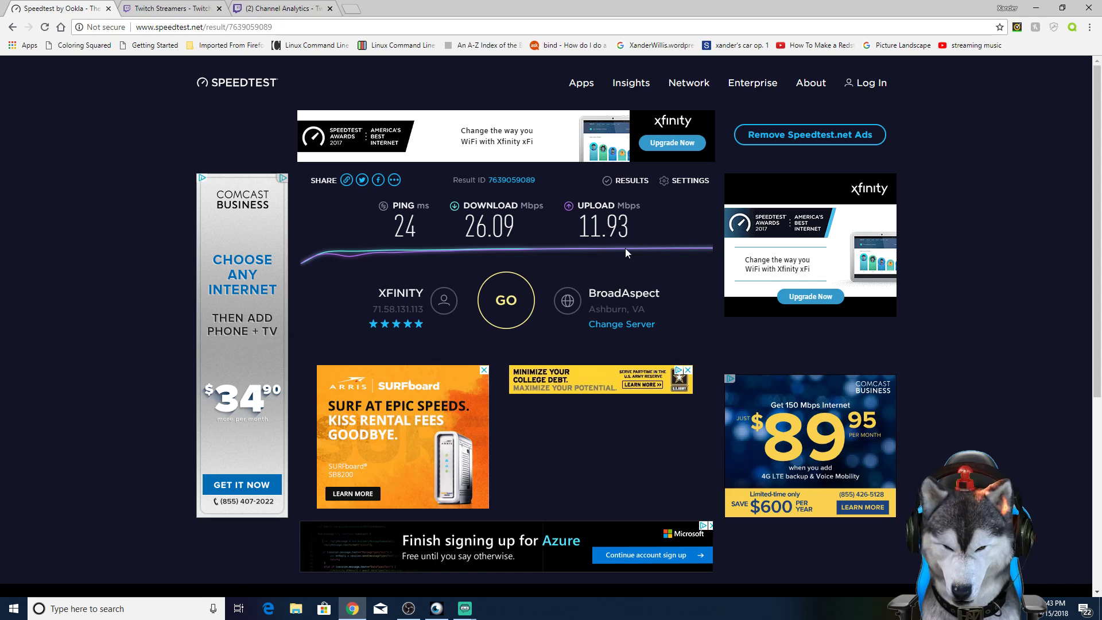
Step: Examine the recommended specs in Twitch's broadcasting guidelines and highlight the HD High Framerate 720p 60fps heading
click(164, 5)
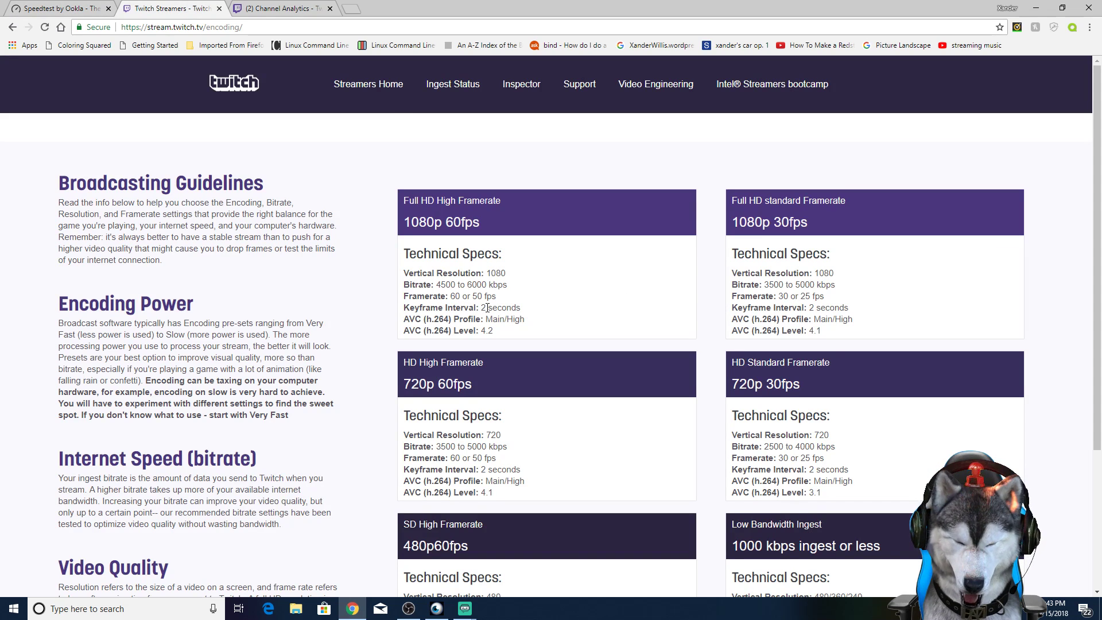
scroll(501, 307, down, 4)
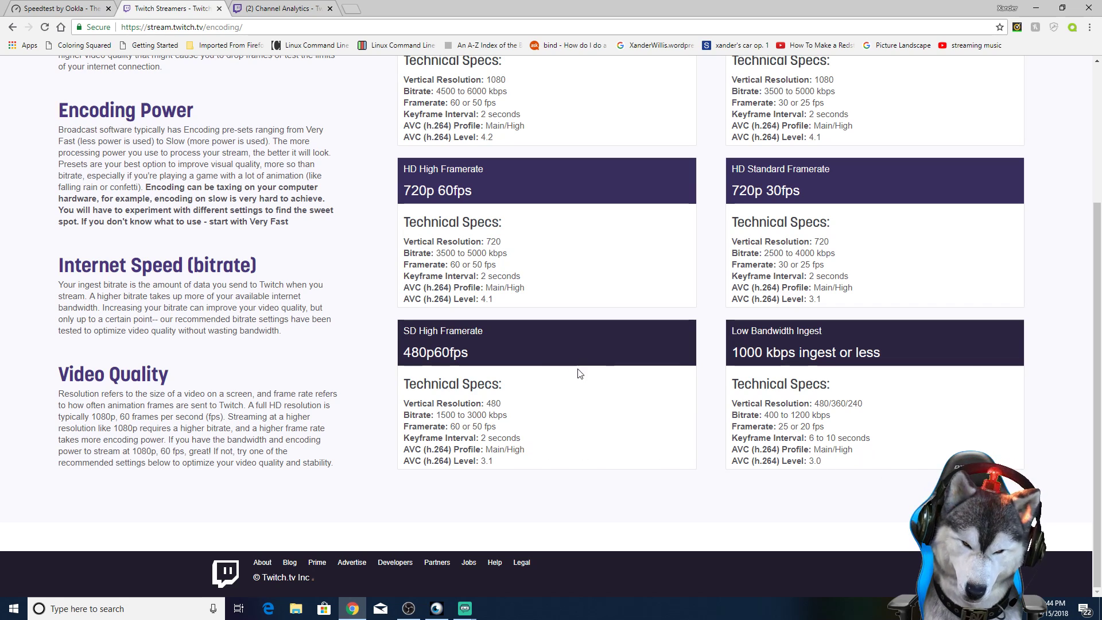
scroll(674, 445, up, 3)
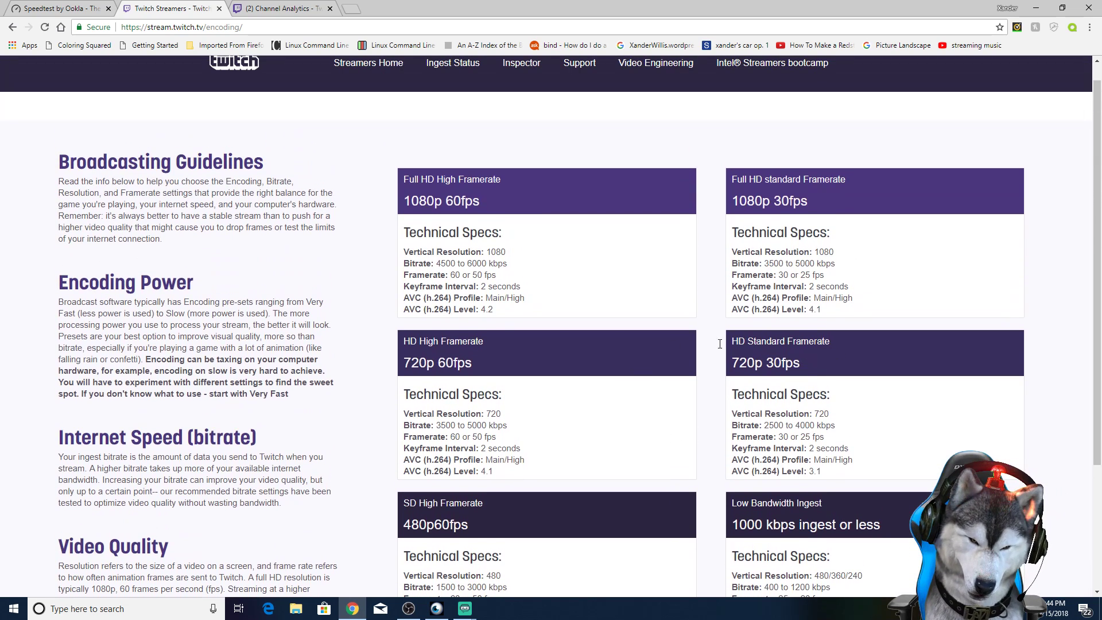
drag(470, 341, 518, 380)
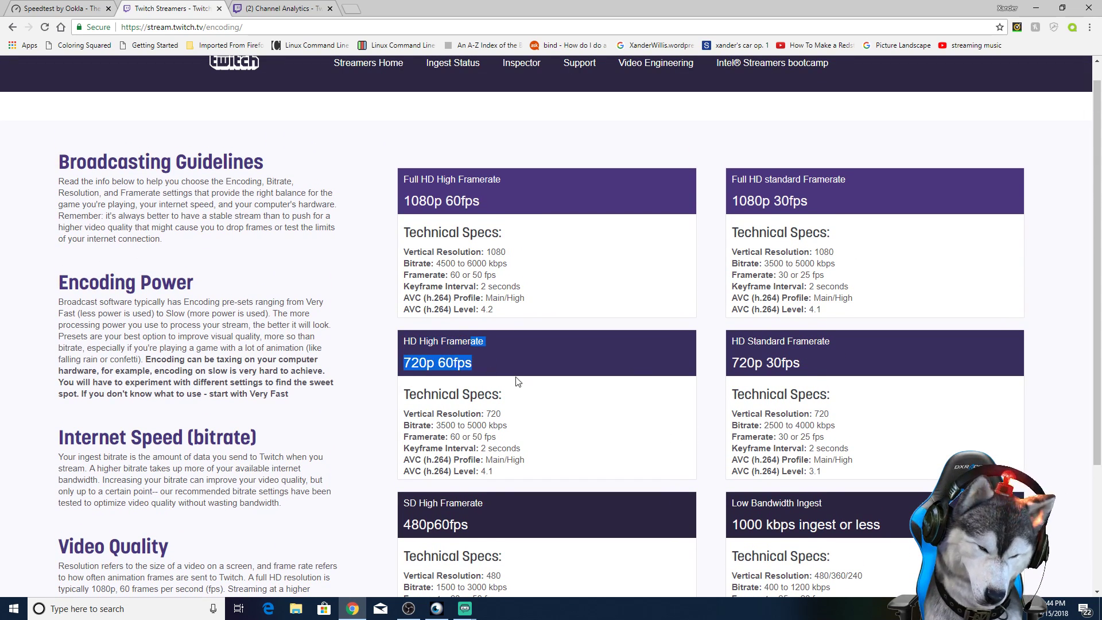
Step: Compare the 1080p and 720p technical specs, including bitrate and framerate, in Twitch's broadcasting guidelines
click(555, 403)
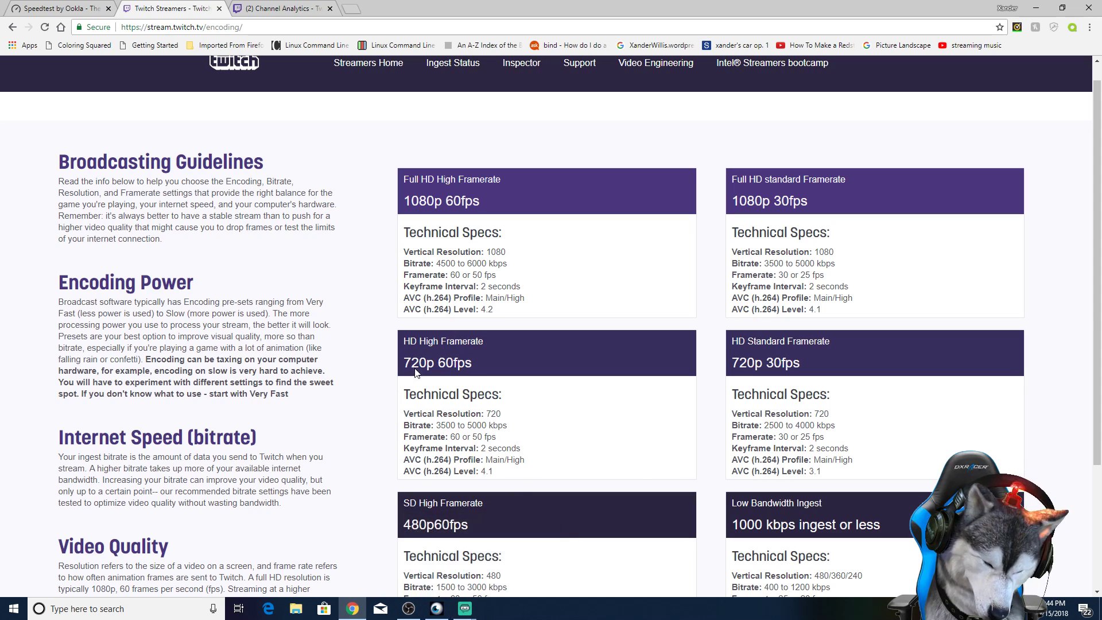
scroll(480, 380, down, 2)
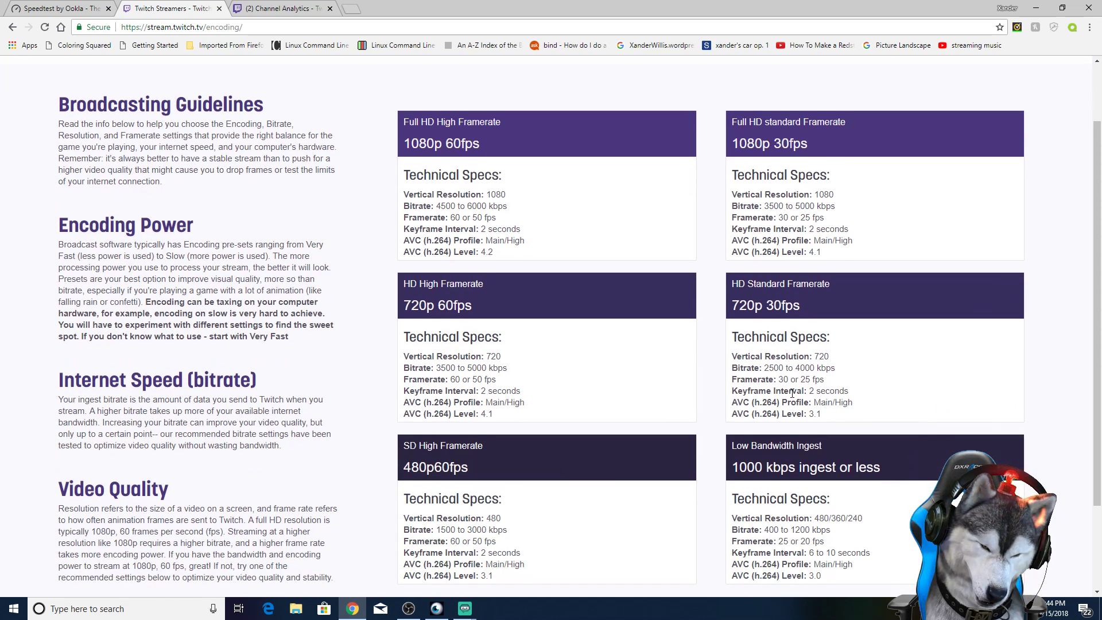
scroll(765, 357, up, 1)
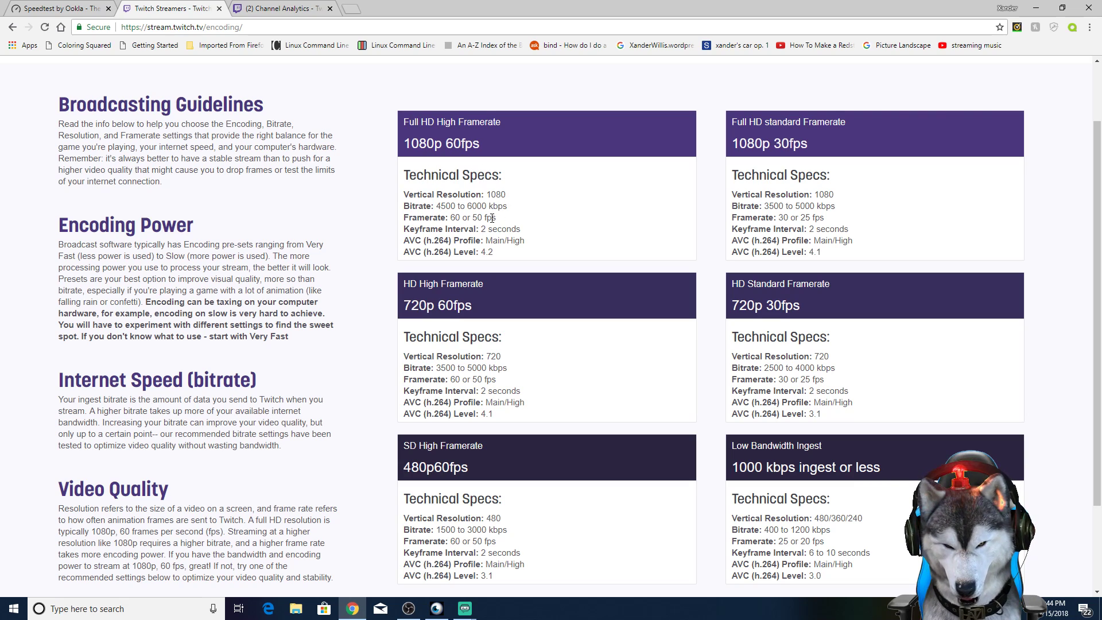
mouse_move(508, 211)
mouse_down()
mouse_move(436, 206)
mouse_move(523, 215)
mouse_up()
click(523, 214)
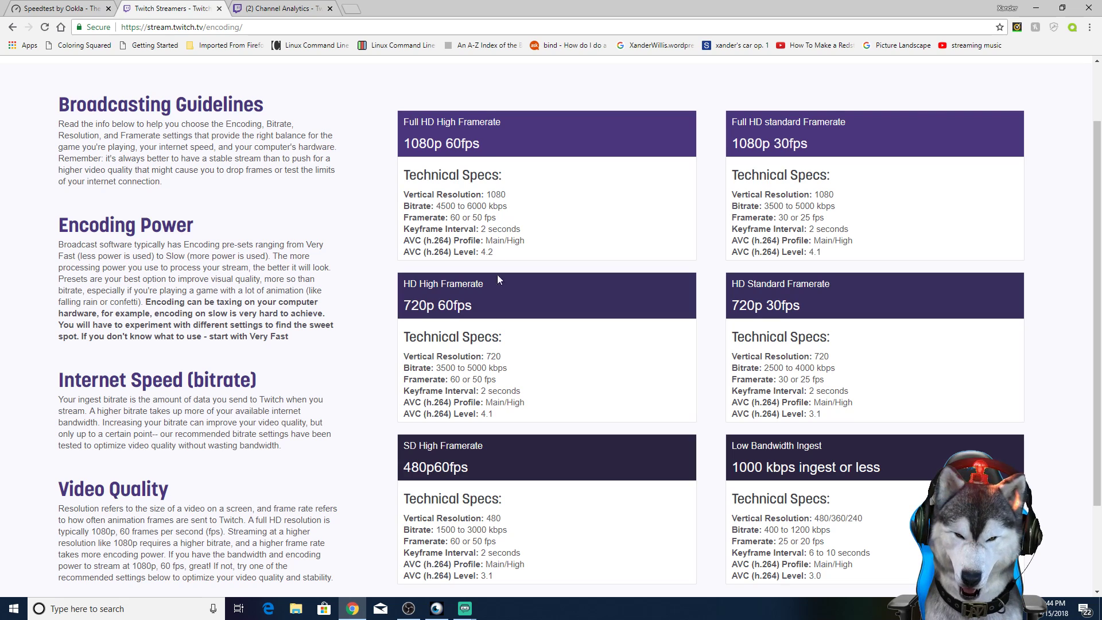
Step: Switch to the Streamlabs OBS settings window and place it beside the high-framerate specs in Twitch's guidelines
mouse_move(465, 609)
click(514, 579)
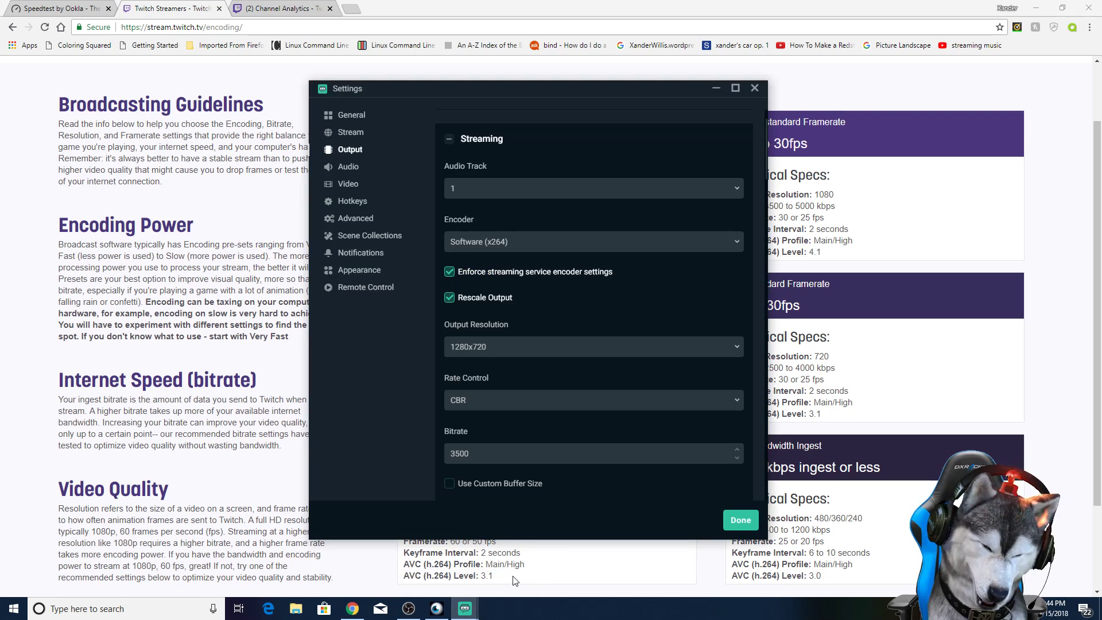
drag(467, 85, 770, 61)
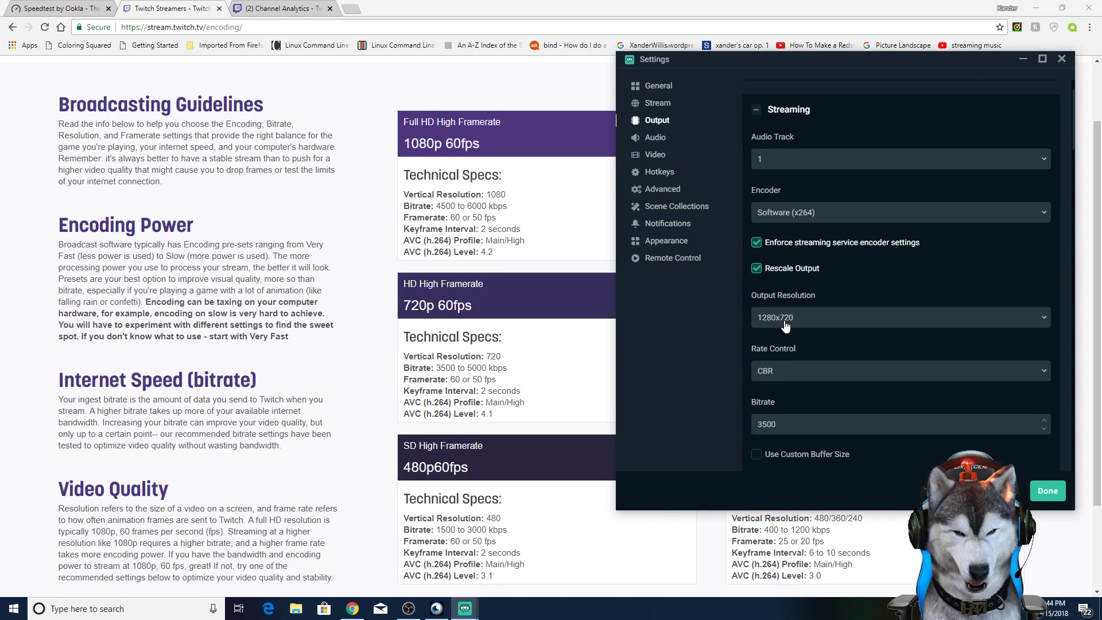
Step: Examine the remaining streaming and recording output settings, including keyframe interval, CPU usage preset, profile and tune, alongside Twitch's specs
scroll(778, 340, down, 1)
scroll(778, 339, down, 1)
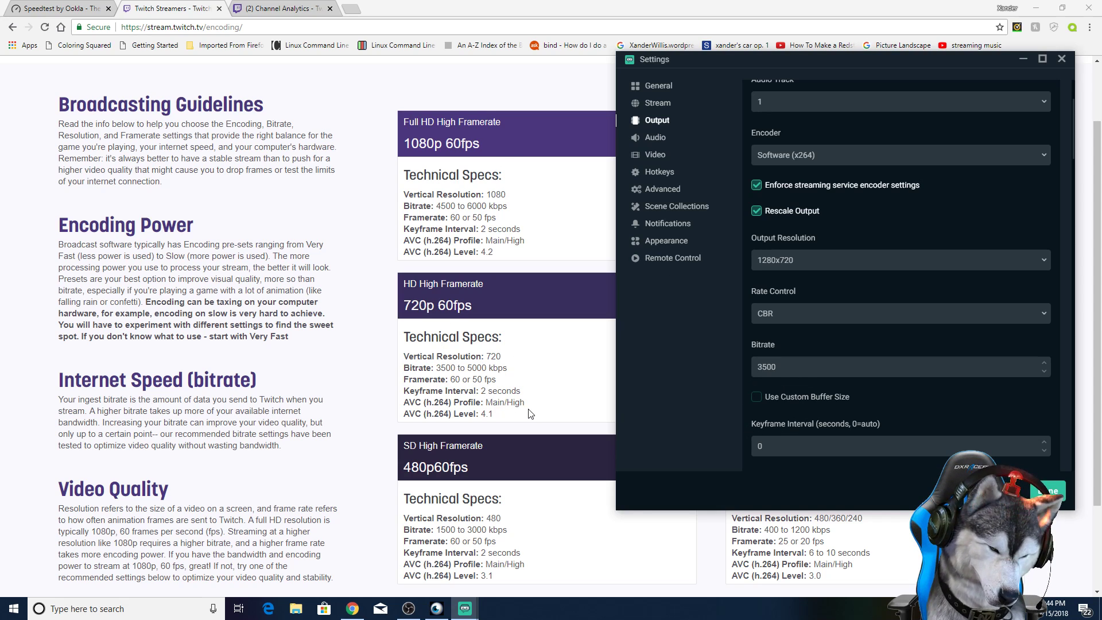
scroll(856, 364, down, 5)
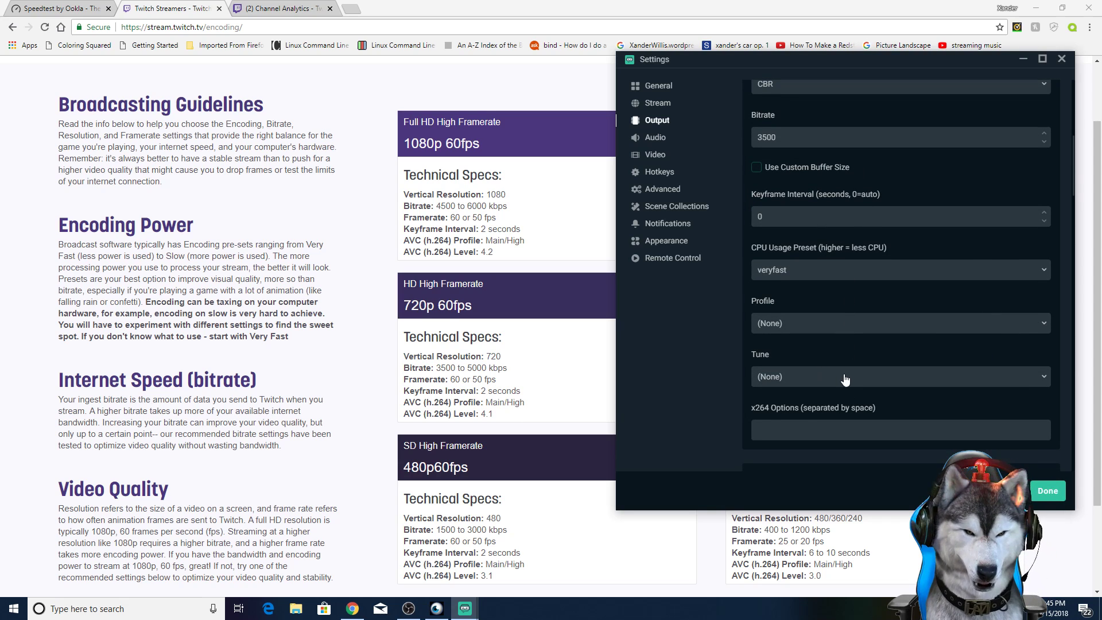
scroll(820, 366, down, 1)
scroll(824, 365, down, 5)
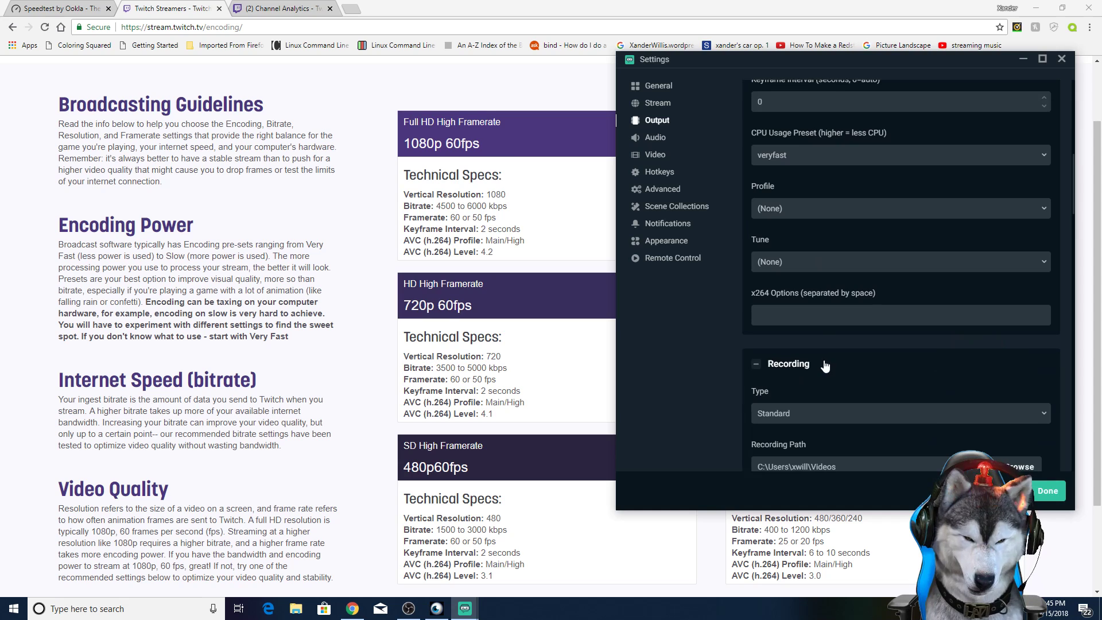
scroll(824, 365, down, 4)
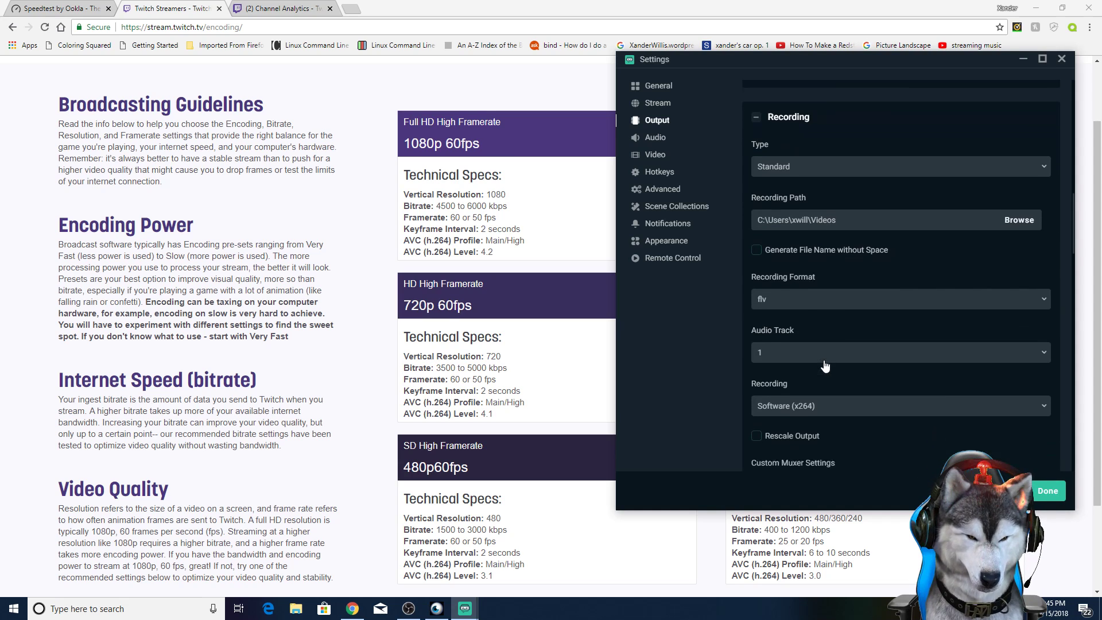
scroll(825, 360, up, 10)
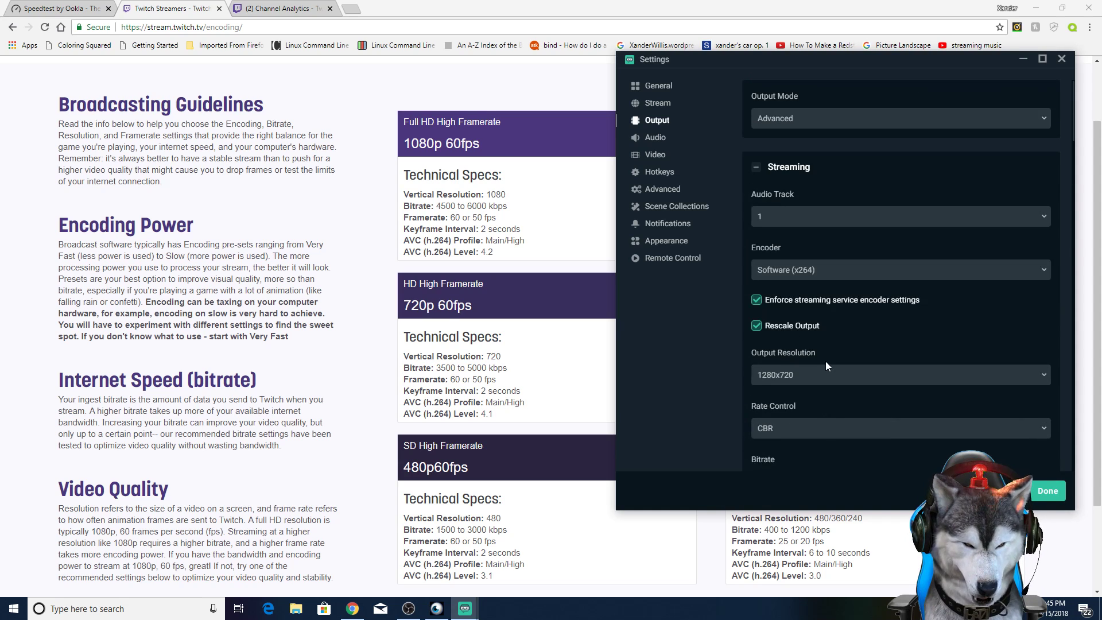
scroll(793, 353, down, 1)
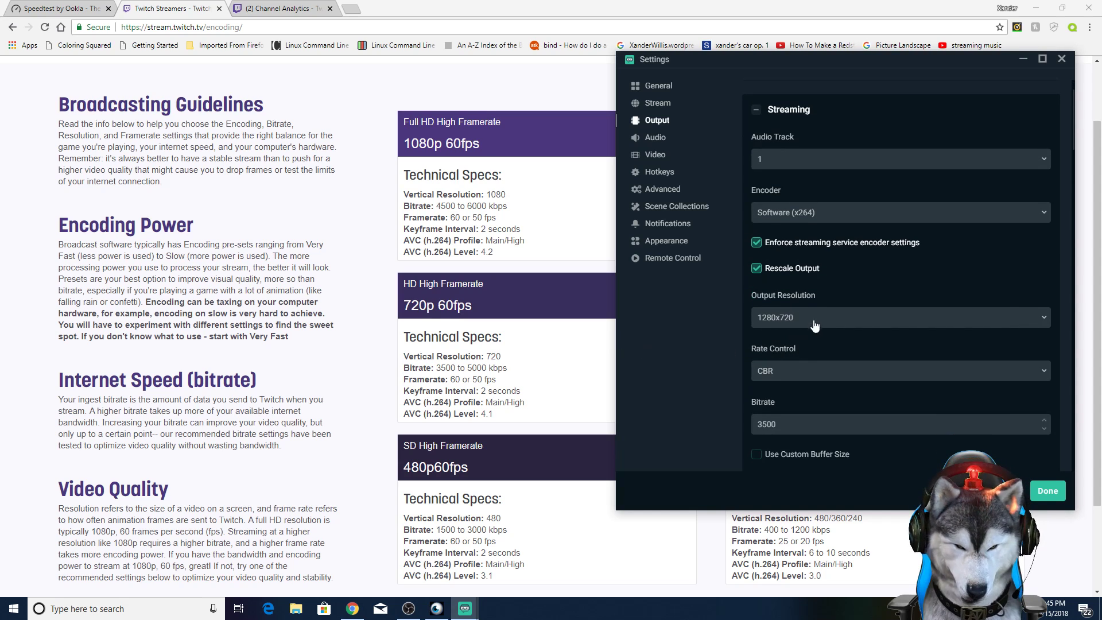
scroll(796, 350, down, 2)
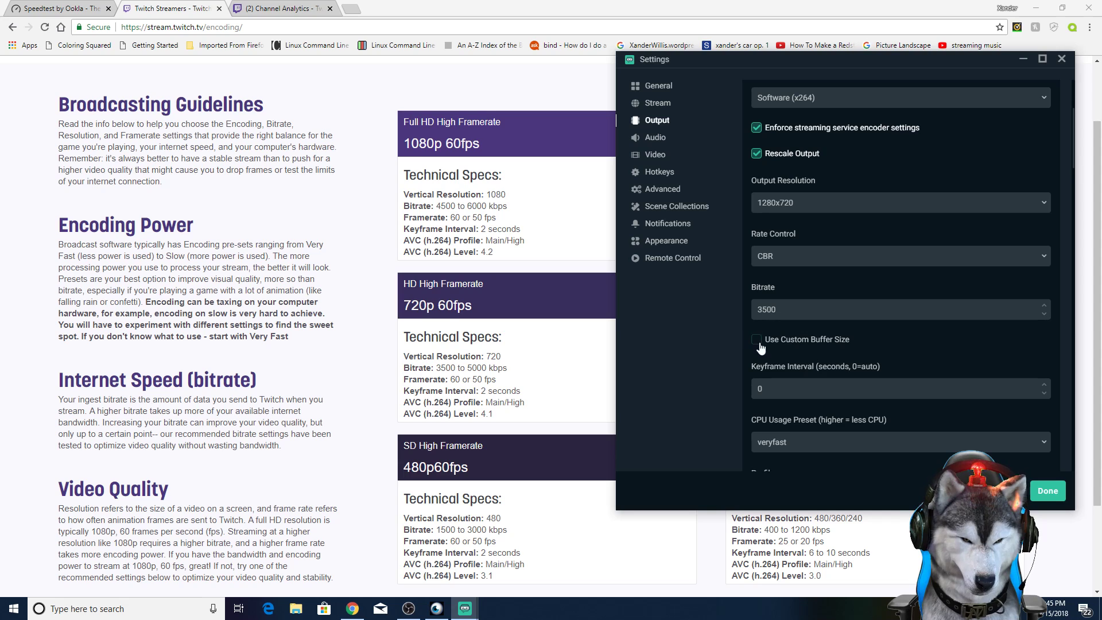
scroll(792, 344, down, 2)
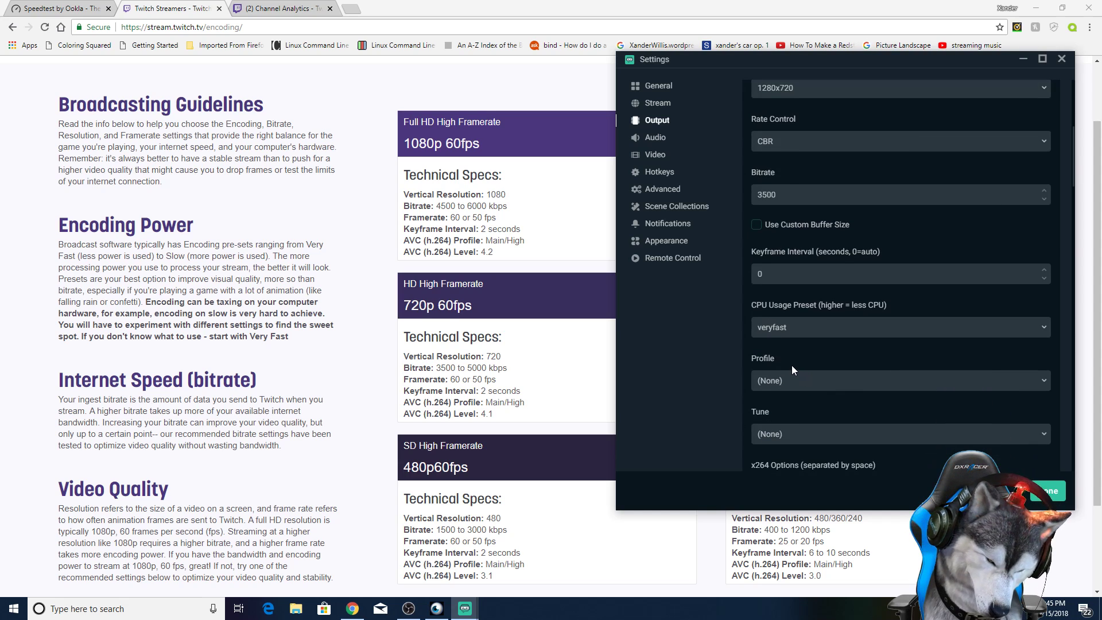
Step: Open the audio settings and choose Speakers (Realtek High Definition Audio) as Desktop Audio Device 1
click(656, 139)
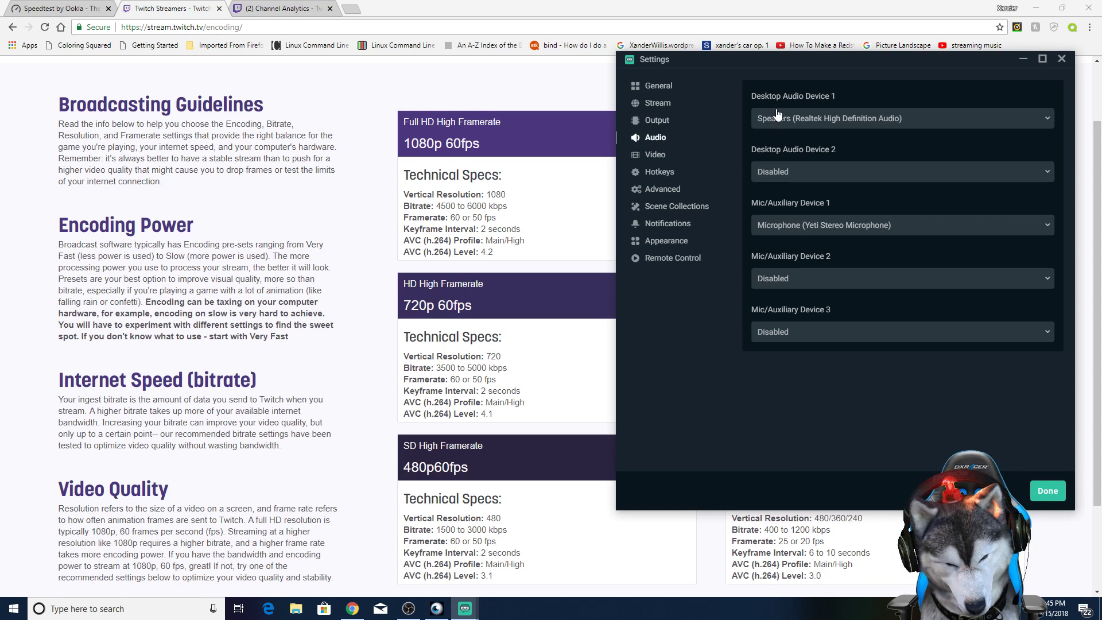
click(812, 118)
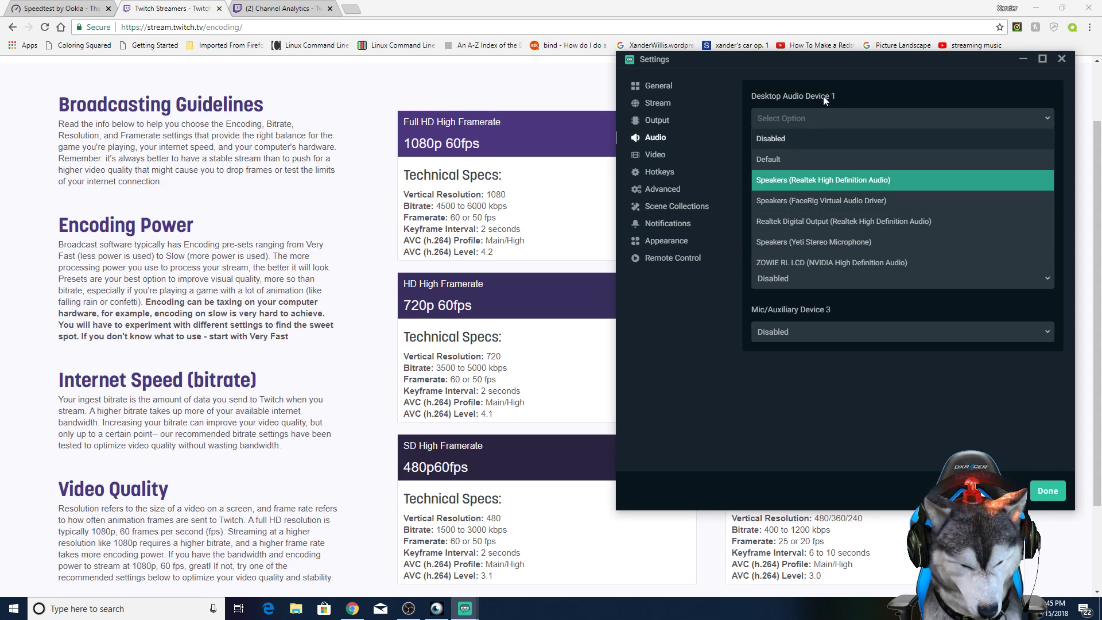
click(798, 181)
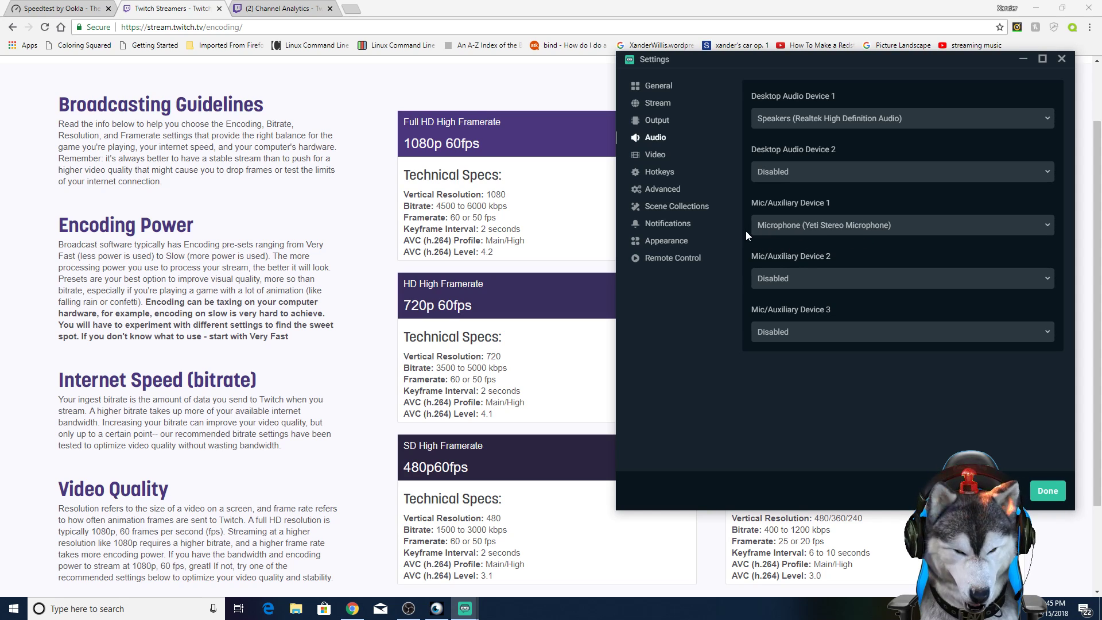
Step: Open the video settings and view the FPS type options, keeping Common FPS Values
click(652, 154)
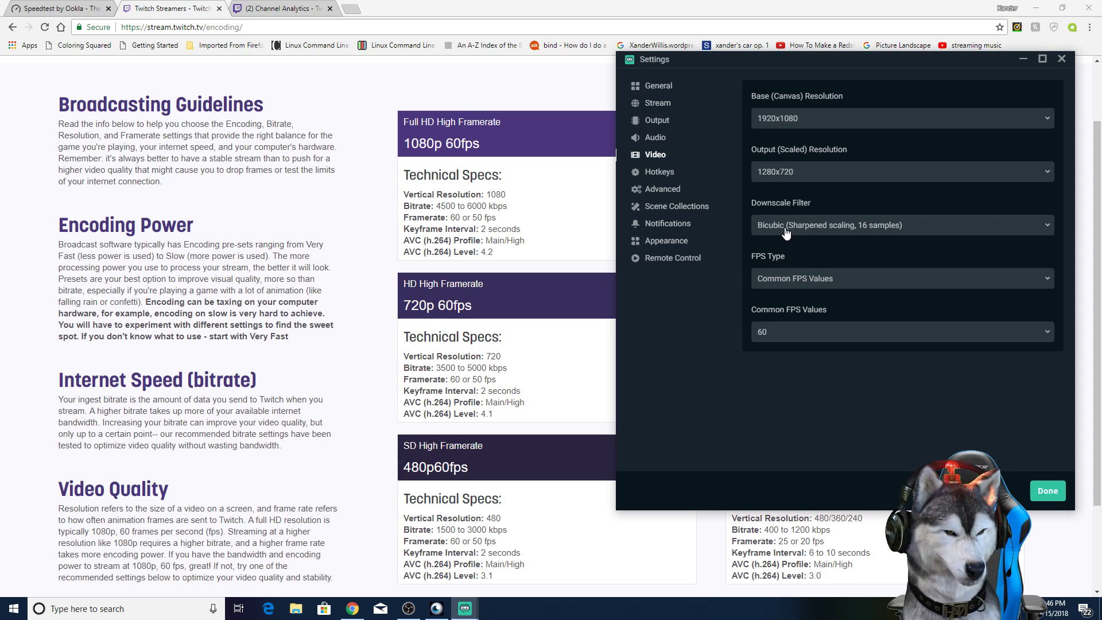
click(783, 285)
click(792, 293)
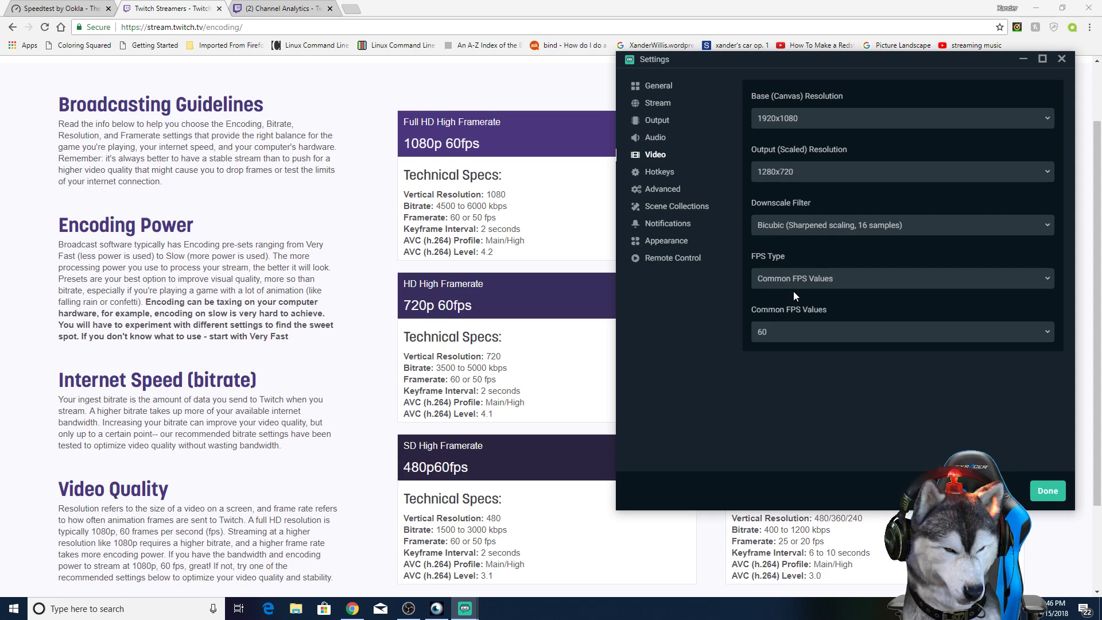
drag(736, 59, 1100, 87)
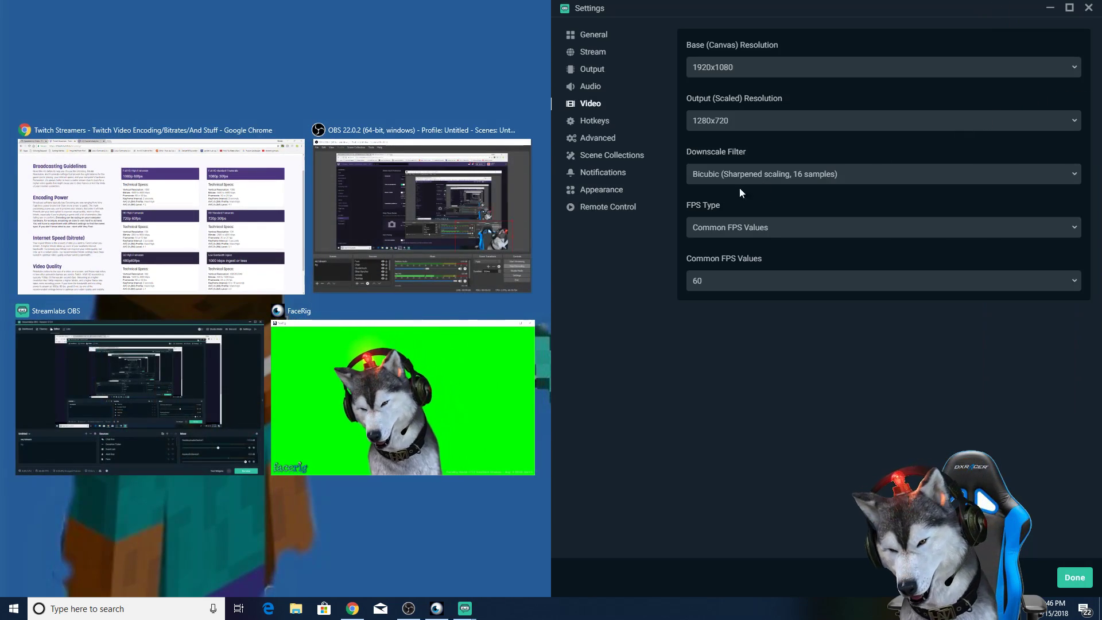
click(258, 237)
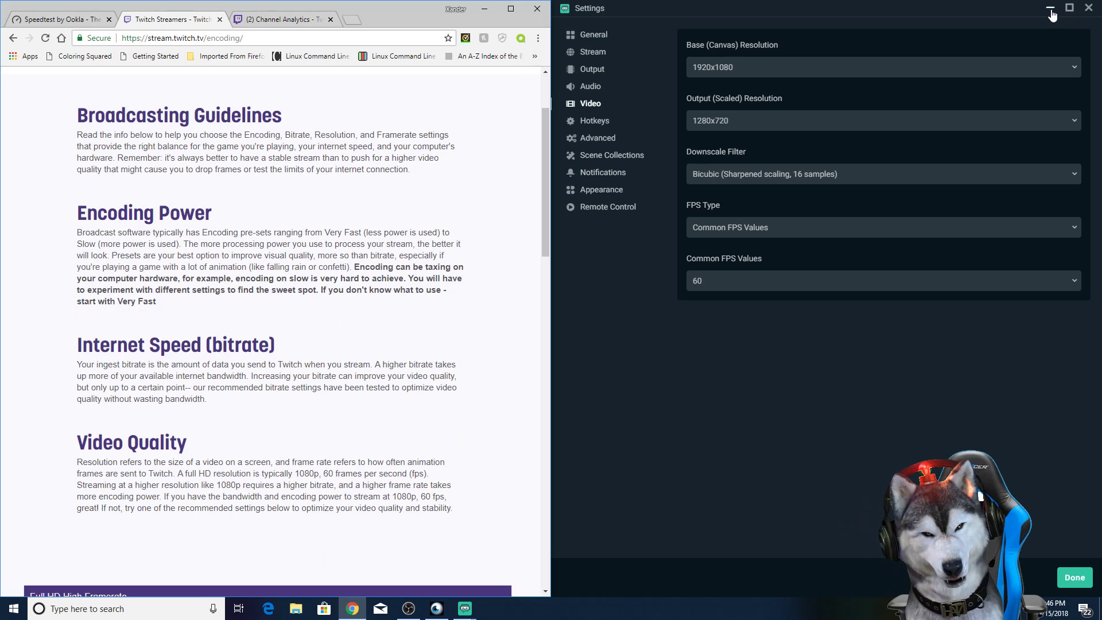
click(1069, 8)
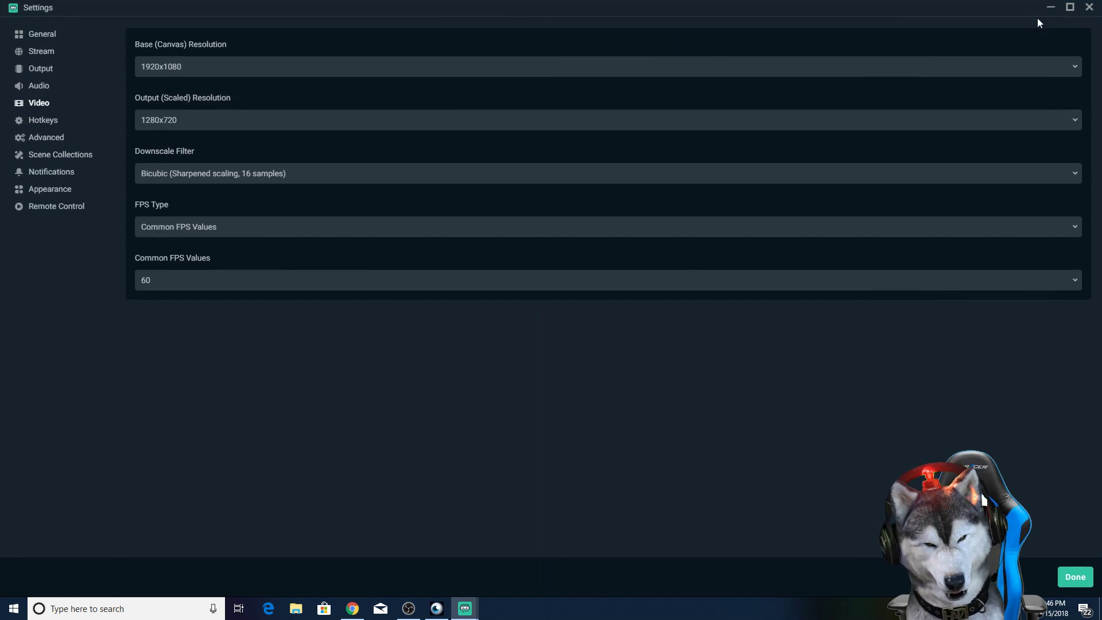
click(1069, 8)
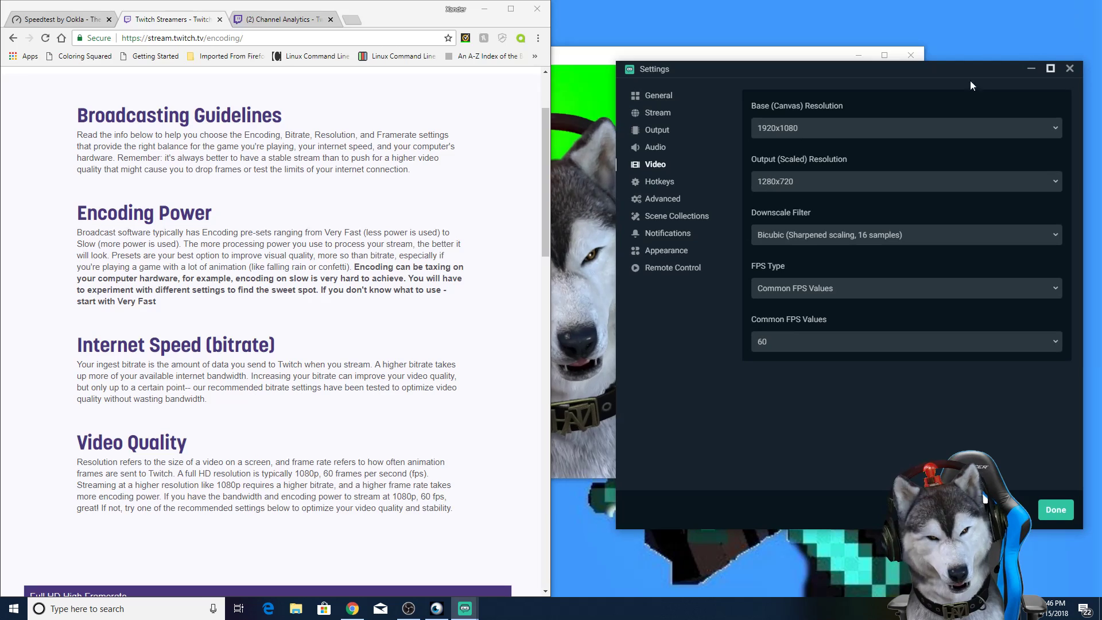
double_click(512, 12)
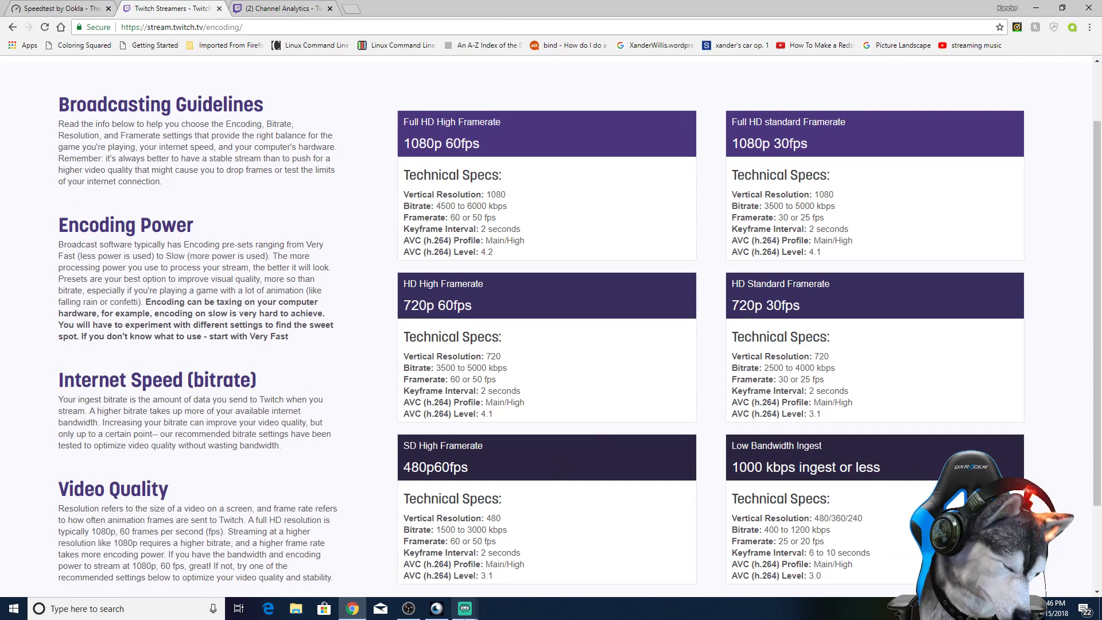
mouse_move(465, 610)
click(488, 579)
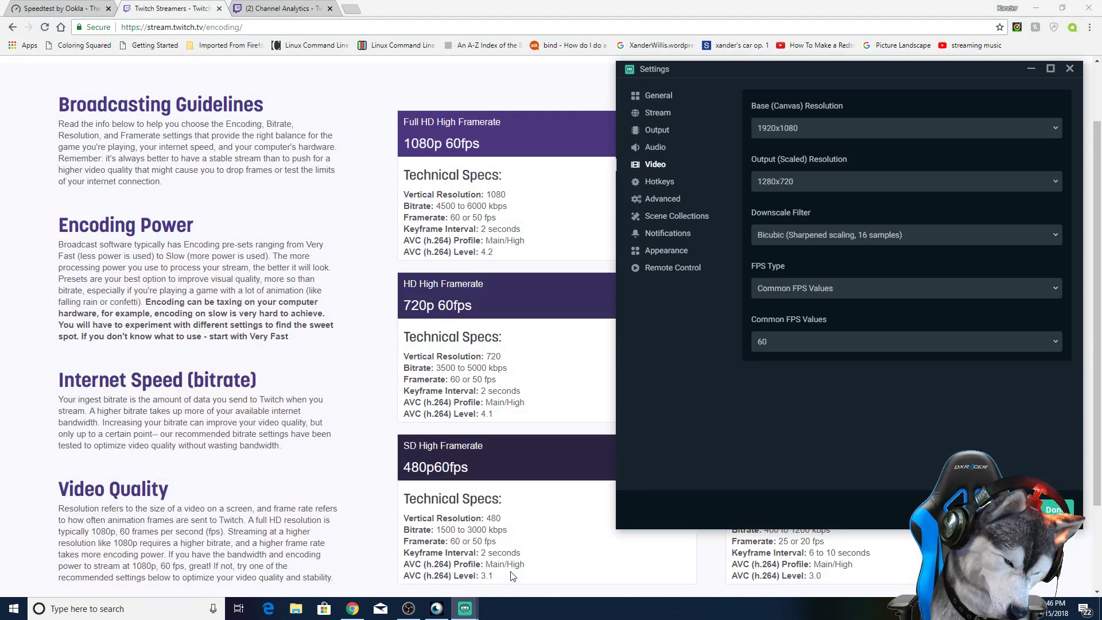
Step: Move the settings window clear of Twitch's spec tables and view the common FPS values, keeping 60
drag(738, 71, 37, 89)
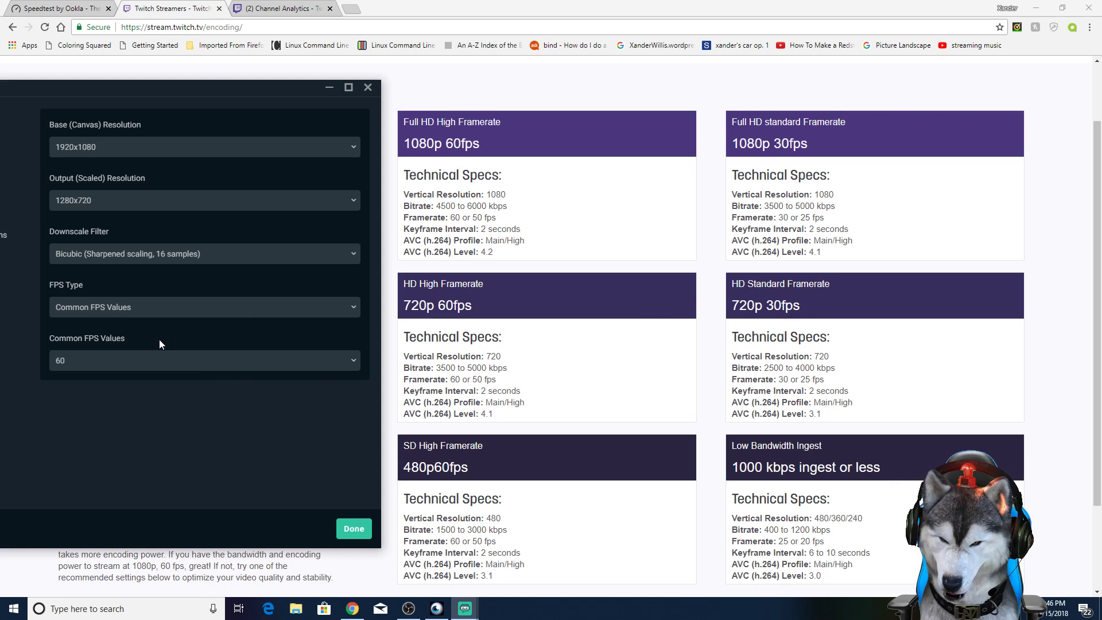
click(149, 367)
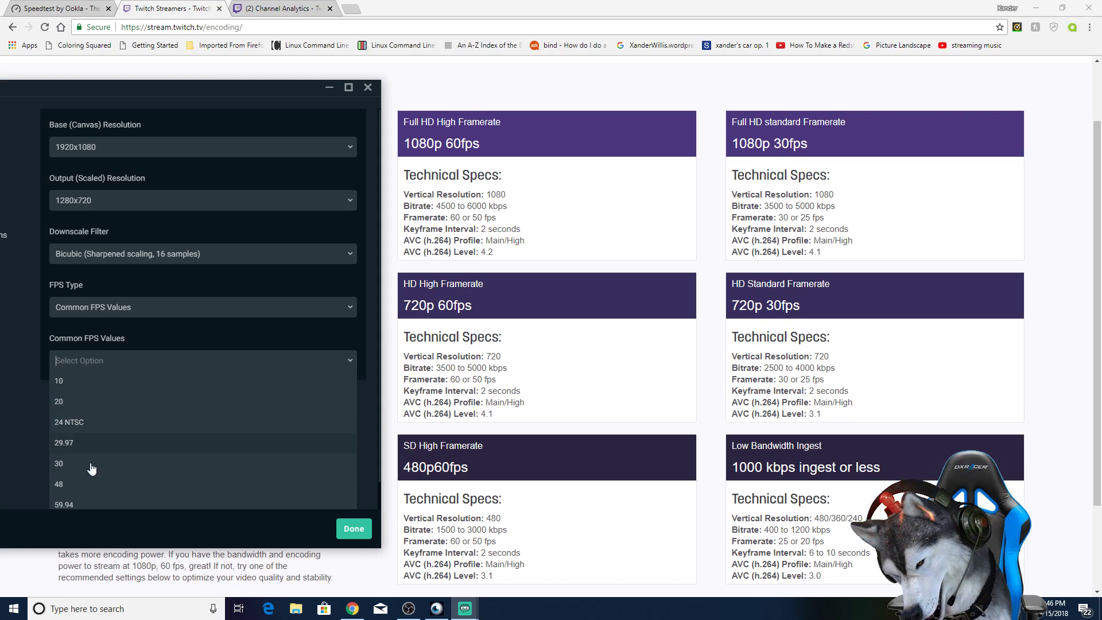
click(133, 345)
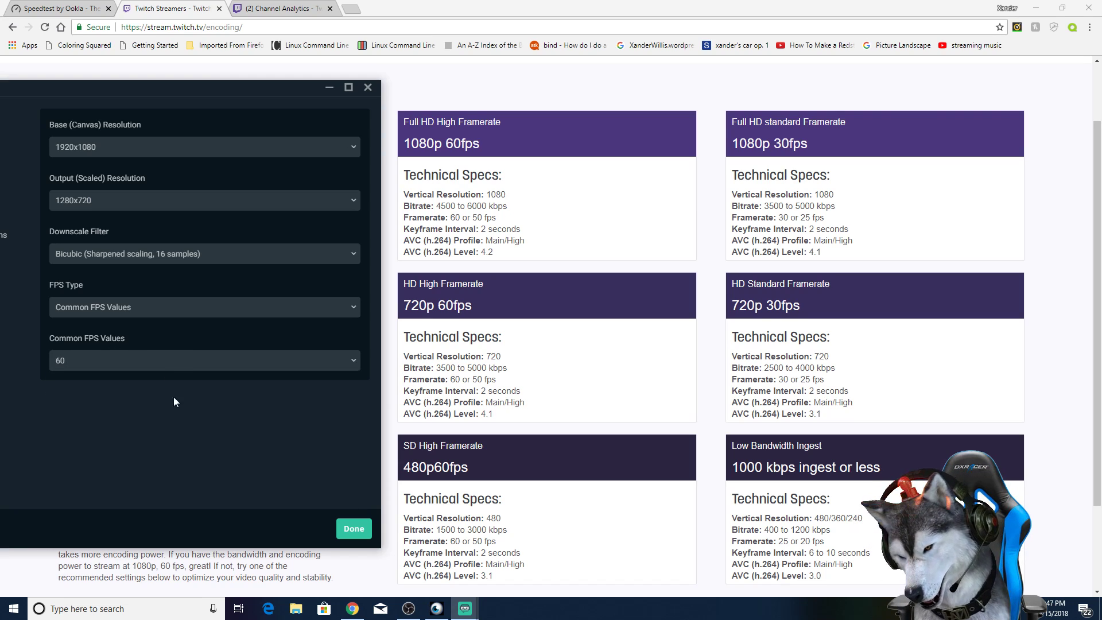
Step: Bring the whole settings window back into view and examine the hotkey settings for streaming, scenes and audio sources
drag(235, 91, 657, 81)
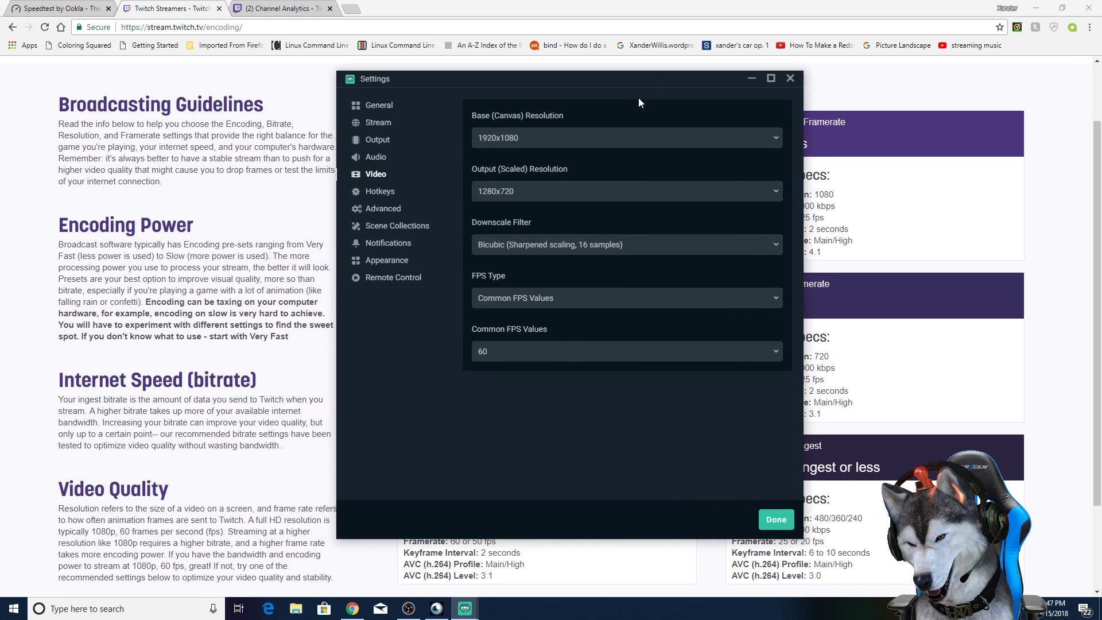
click(374, 193)
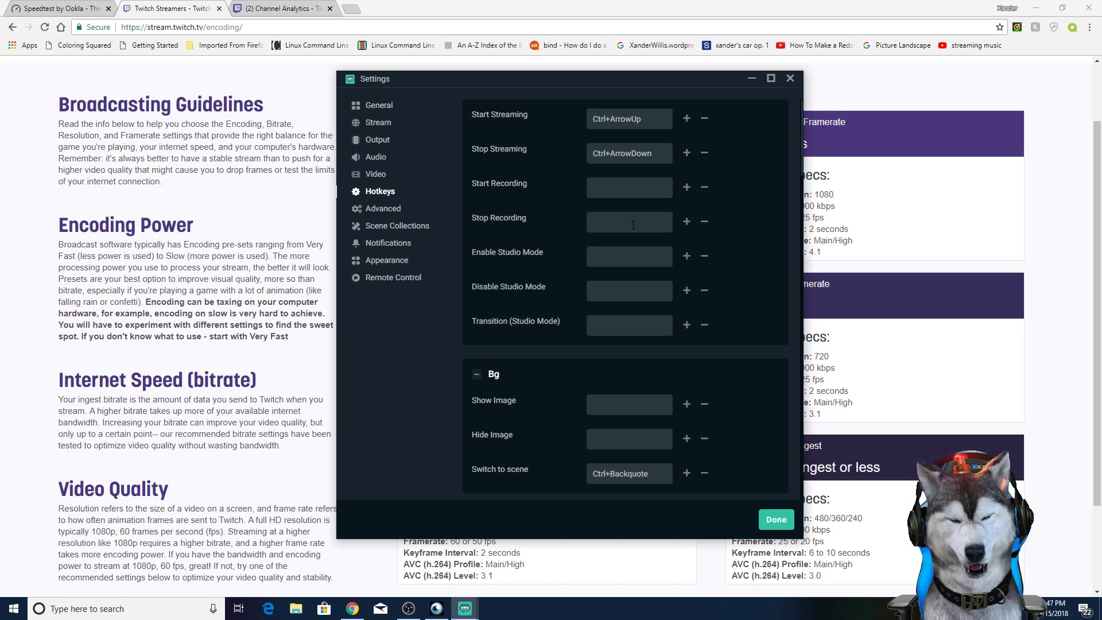
scroll(625, 346, down, 2)
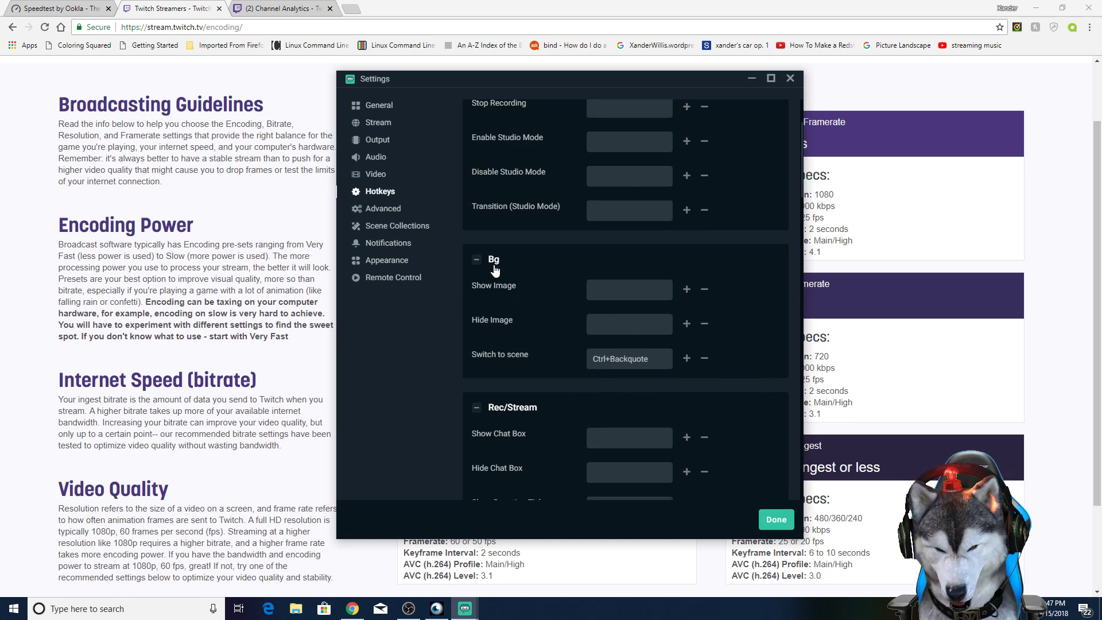
scroll(494, 257, down, 1)
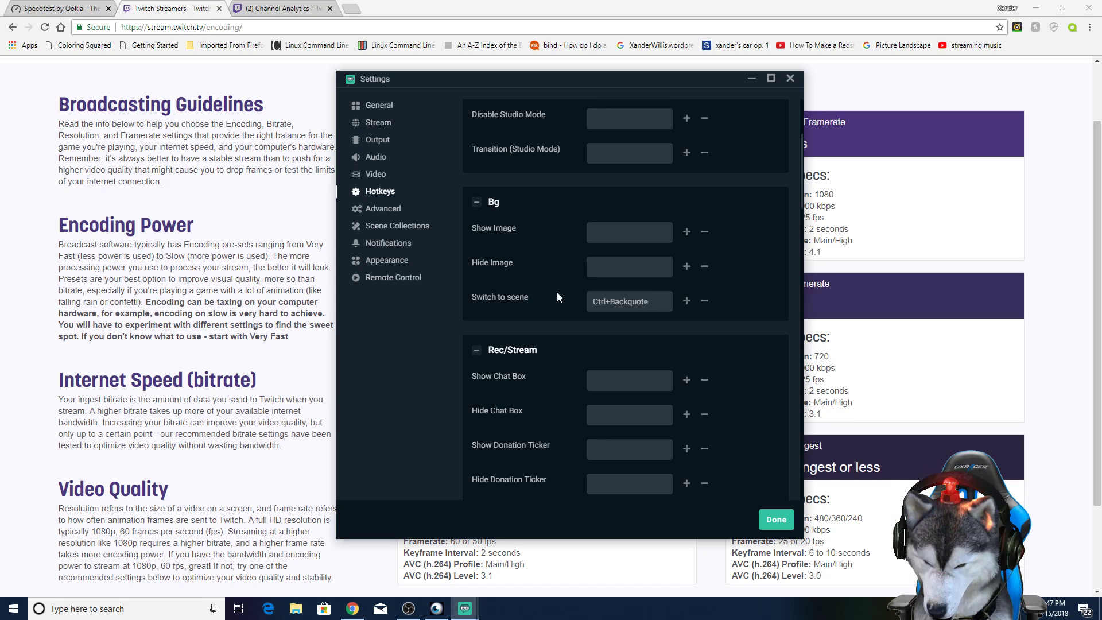
scroll(573, 297, down, 7)
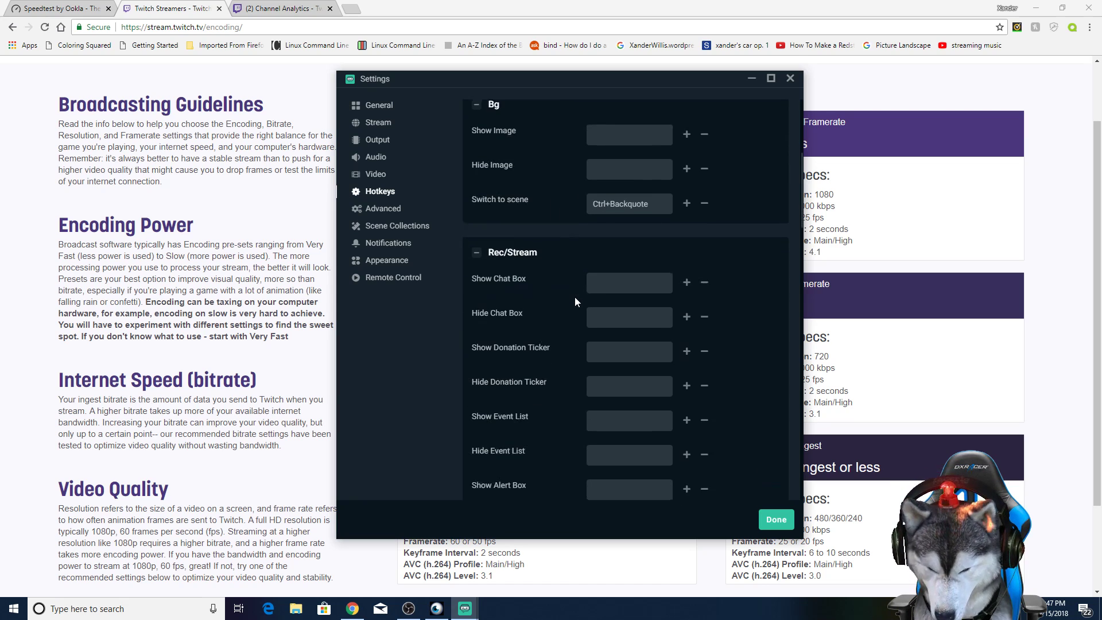
scroll(575, 297, down, 12)
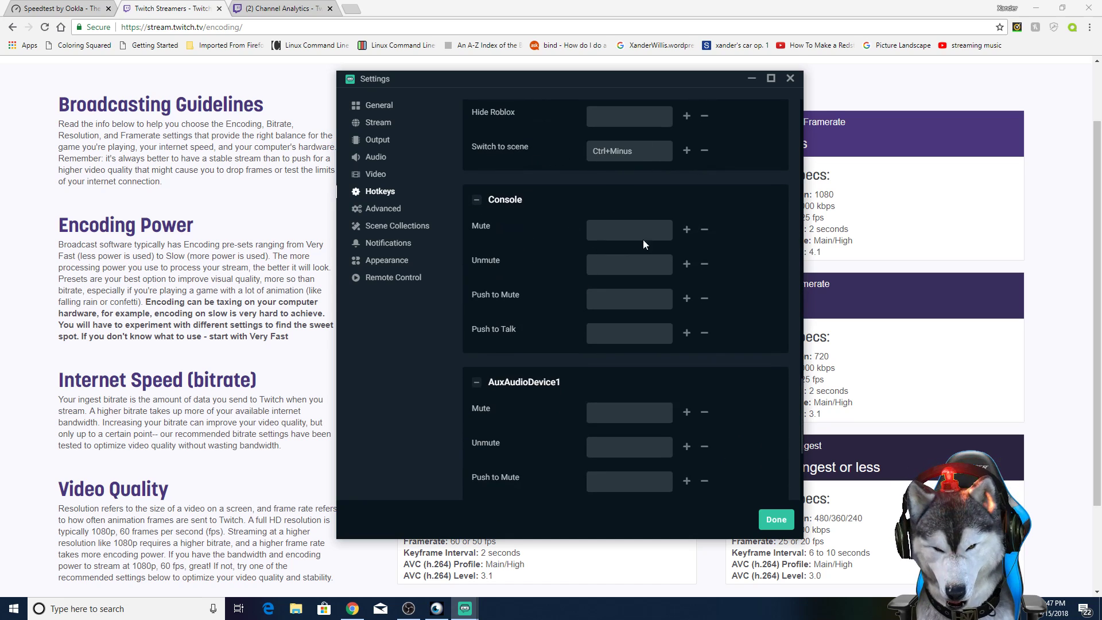
scroll(625, 370, up, 10)
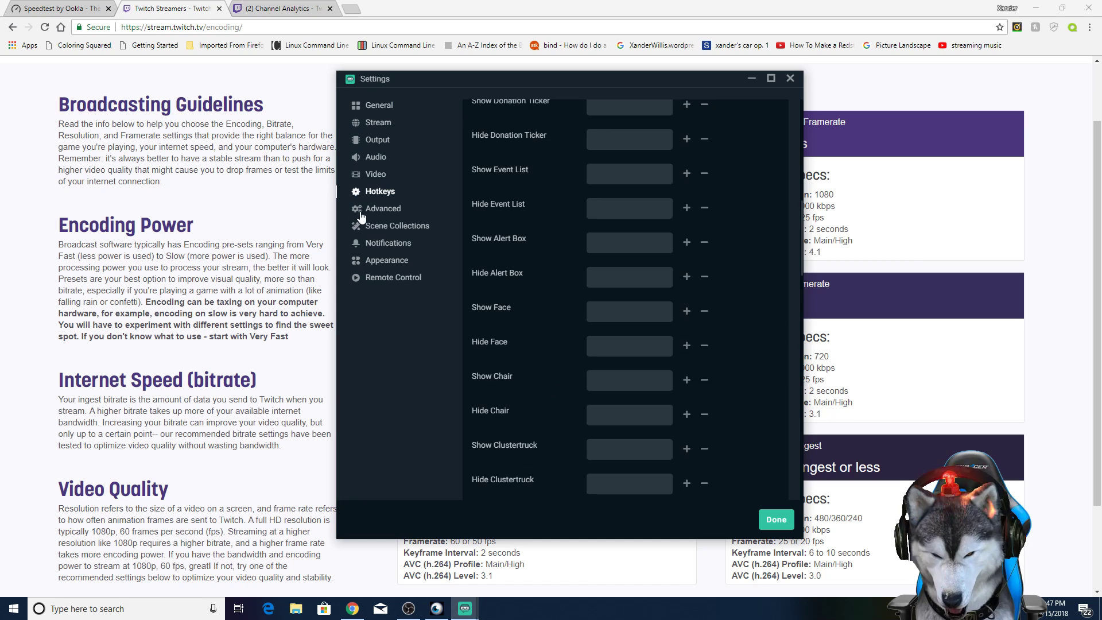
Step: In the advanced settings, set the stream delay duration to 5 seconds
click(370, 210)
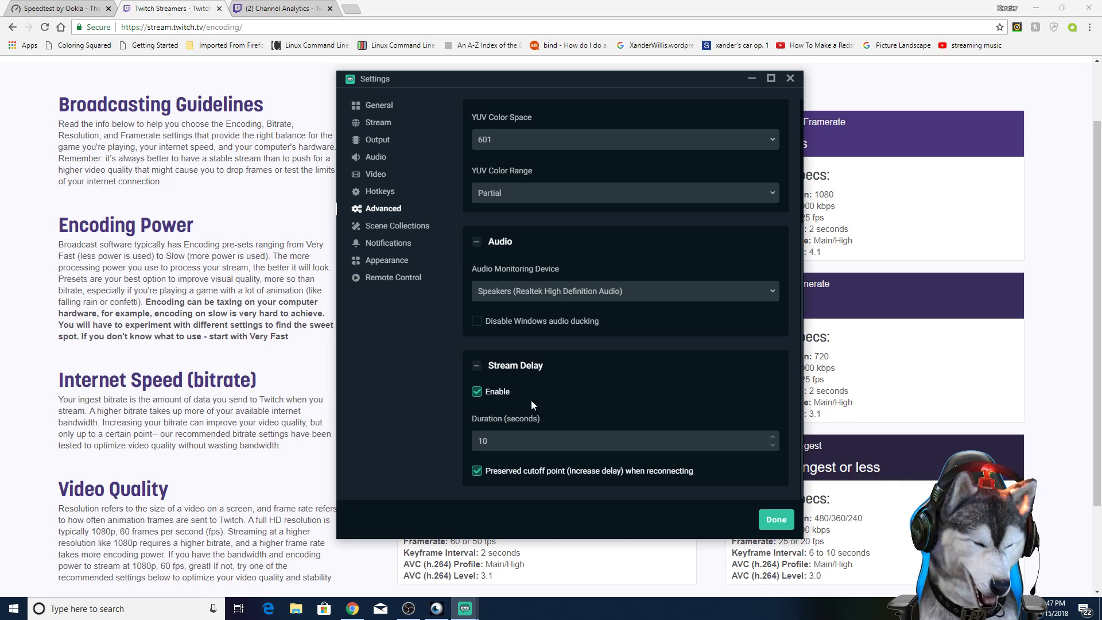
text(5)
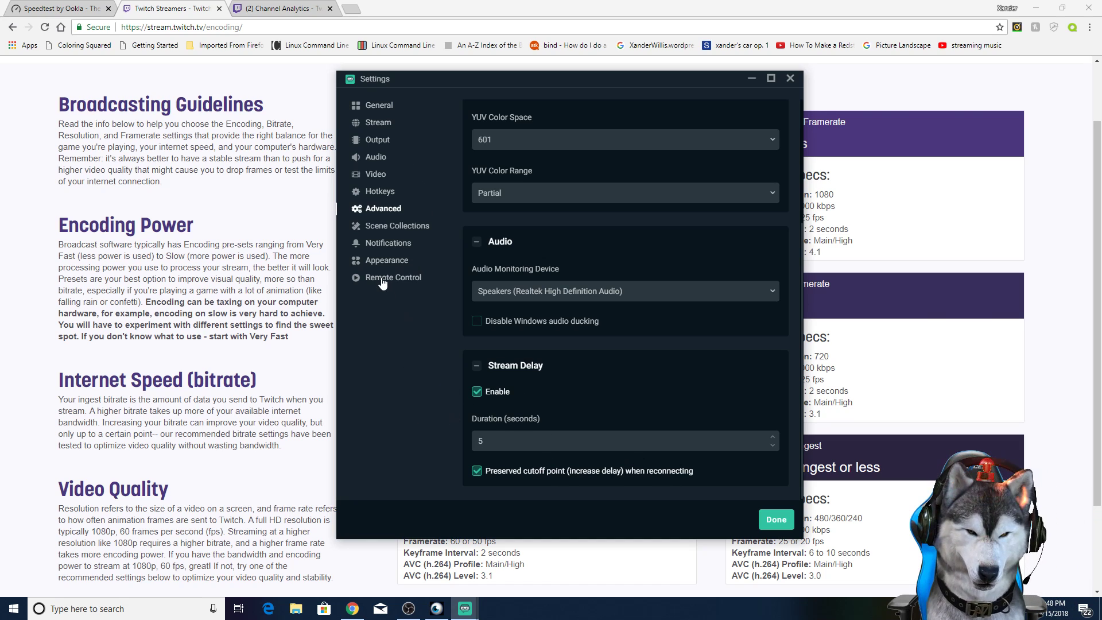
Step: Look through the scene collections, notifications, appearance and remote control settings, and close the settings window
click(394, 229)
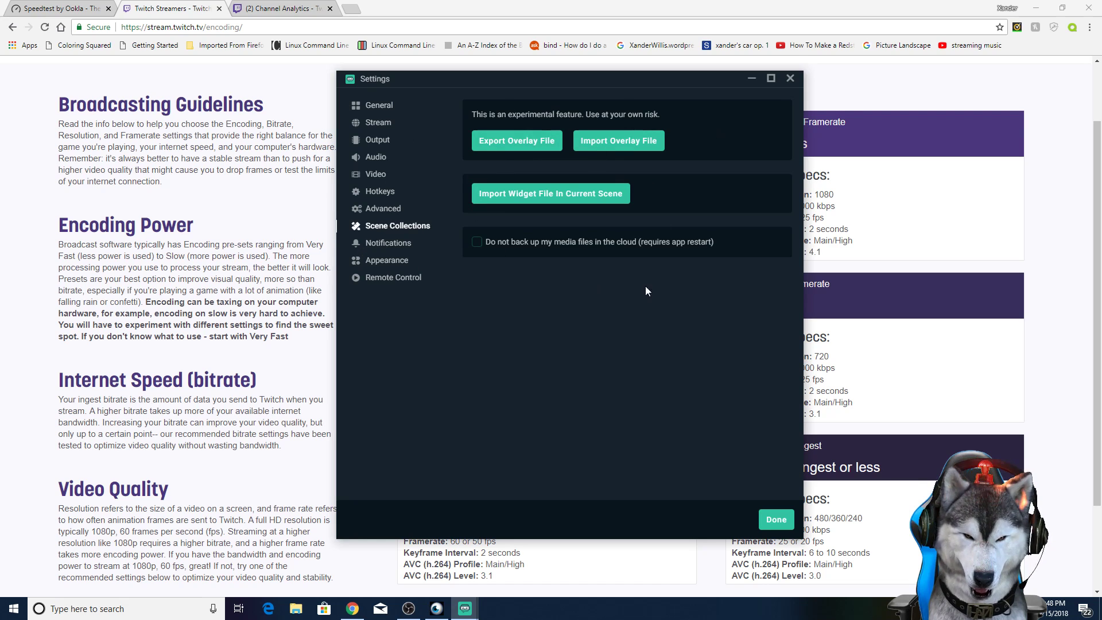
click(379, 246)
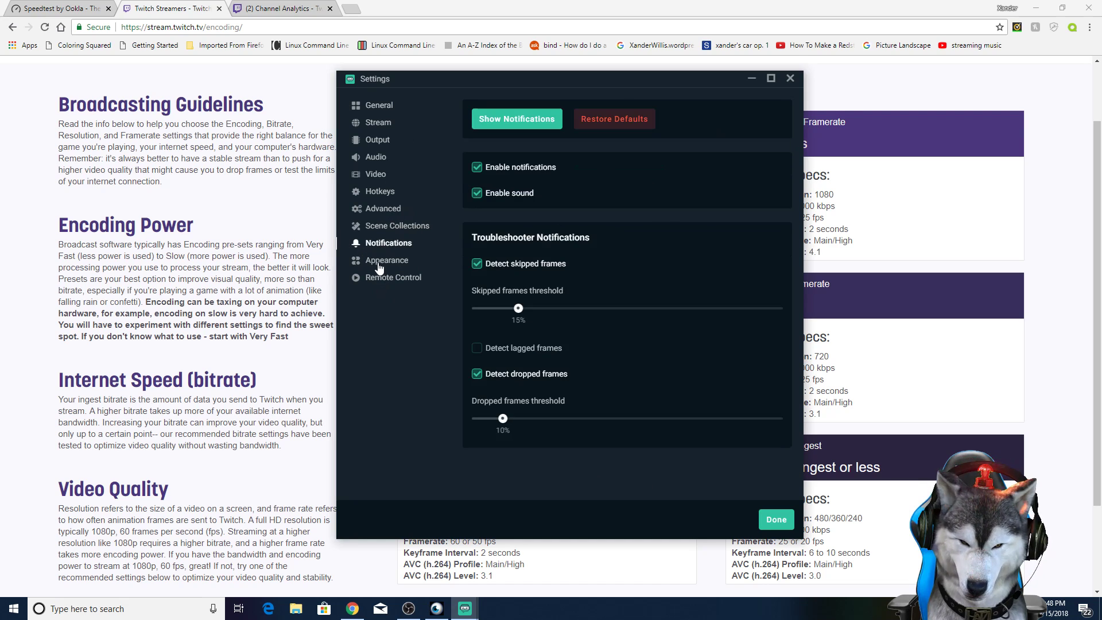
click(380, 263)
click(379, 280)
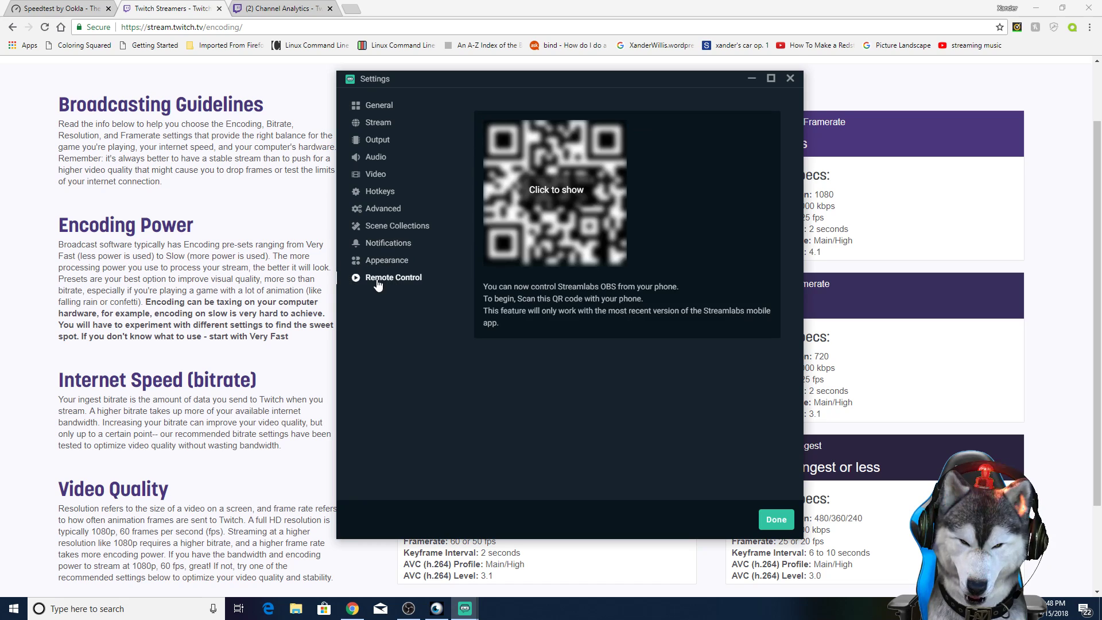
click(376, 261)
click(379, 278)
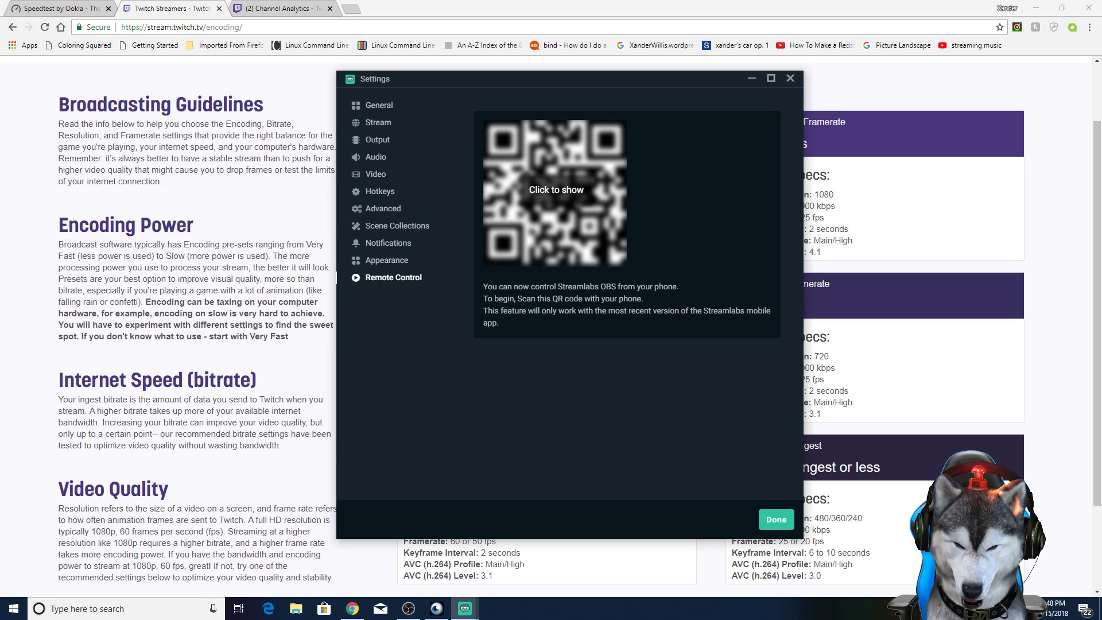
click(372, 263)
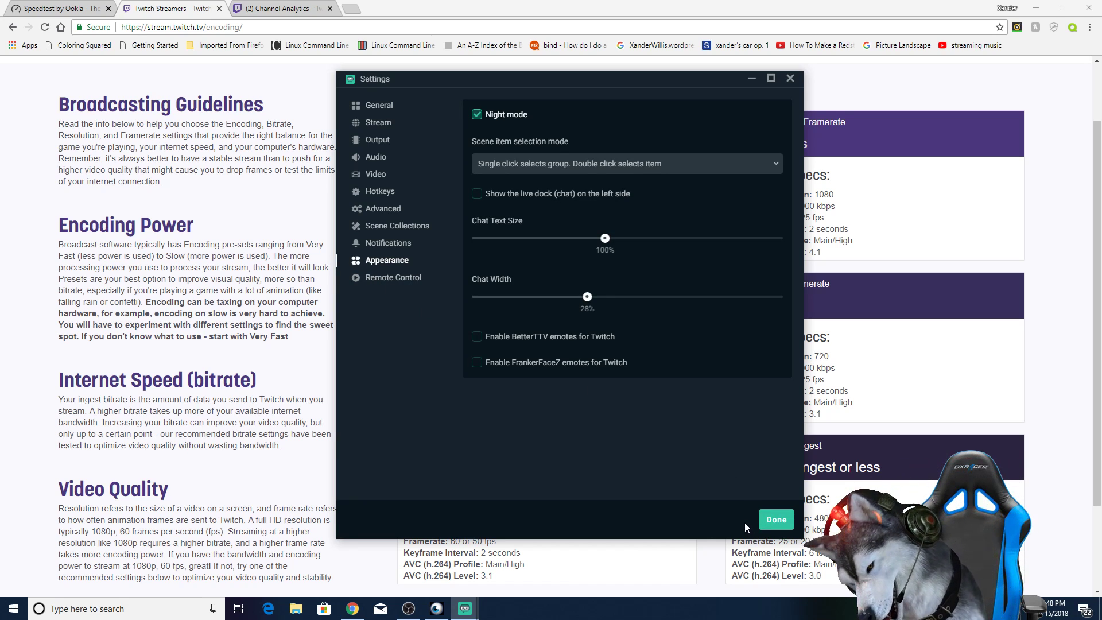
click(777, 519)
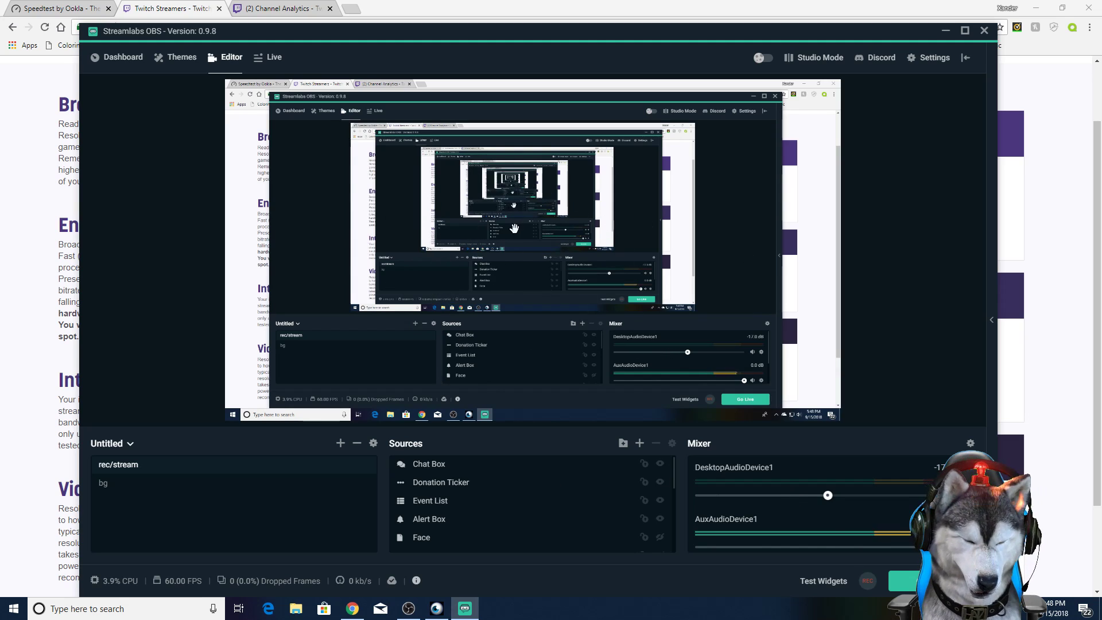
Step: Look through the sources of the rec/stream scene and hide the Desktop source
scroll(482, 507, down, 1)
scroll(483, 505, down, 5)
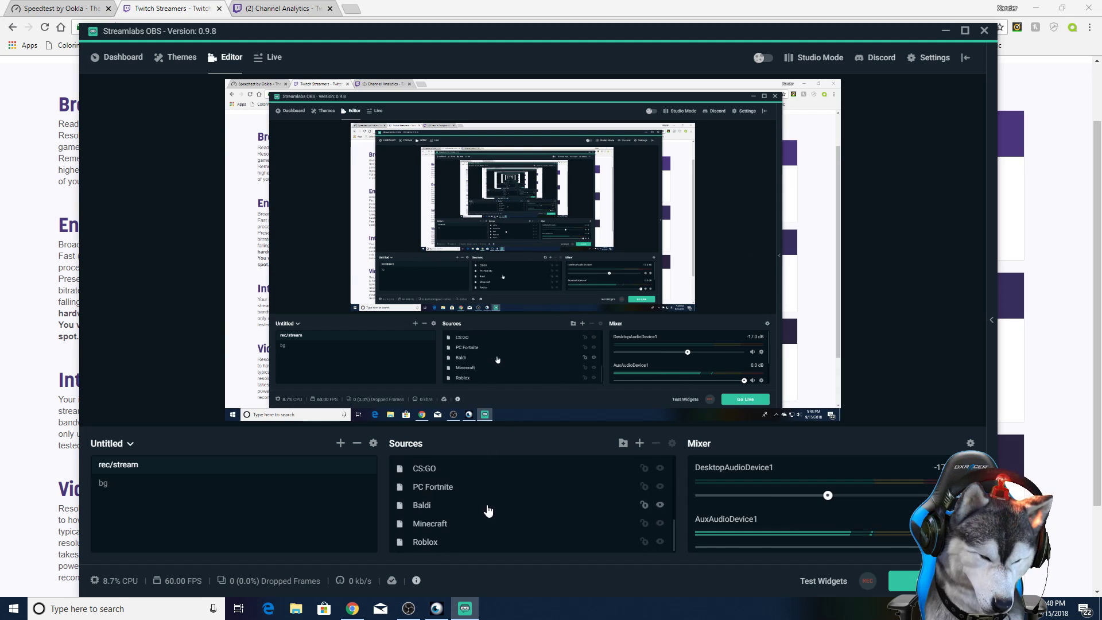
scroll(526, 535, up, 7)
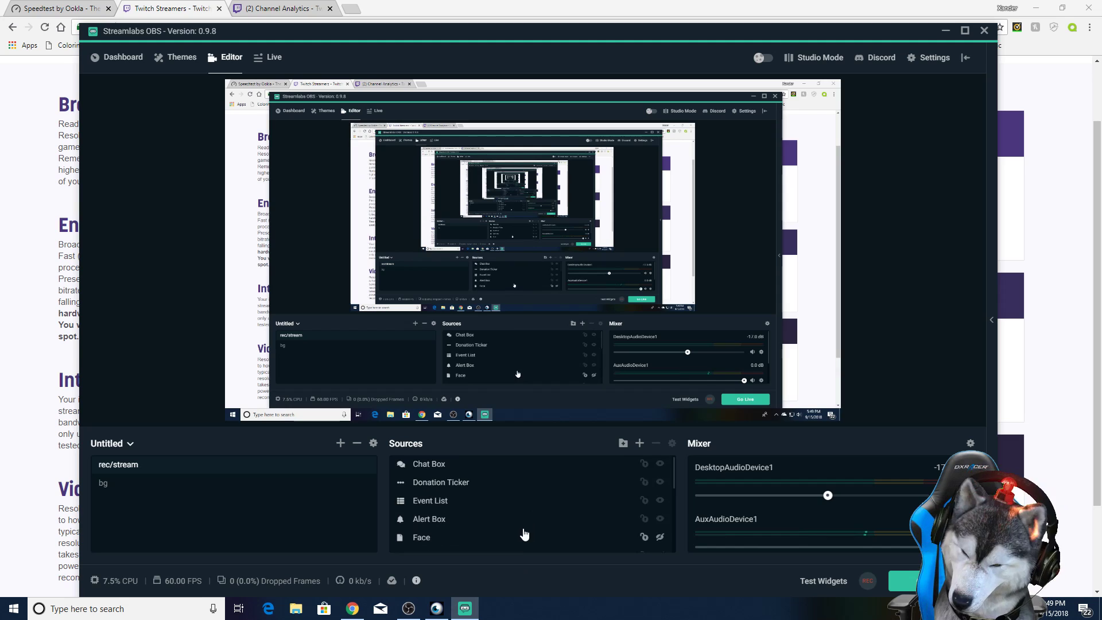
scroll(521, 532, down, 5)
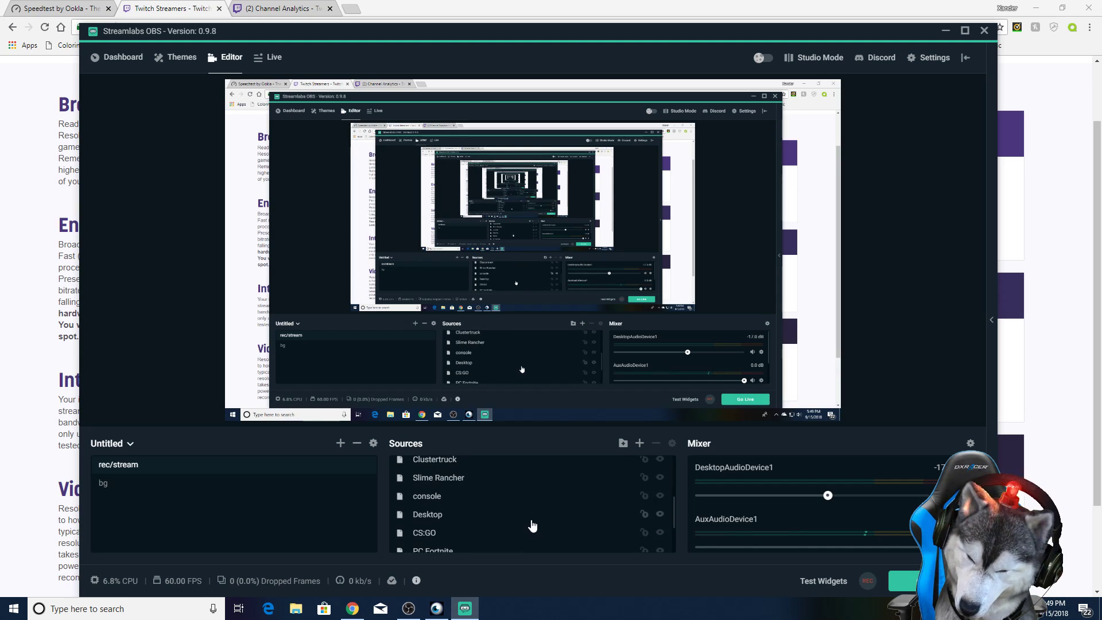
click(659, 515)
scroll(634, 501, up, 5)
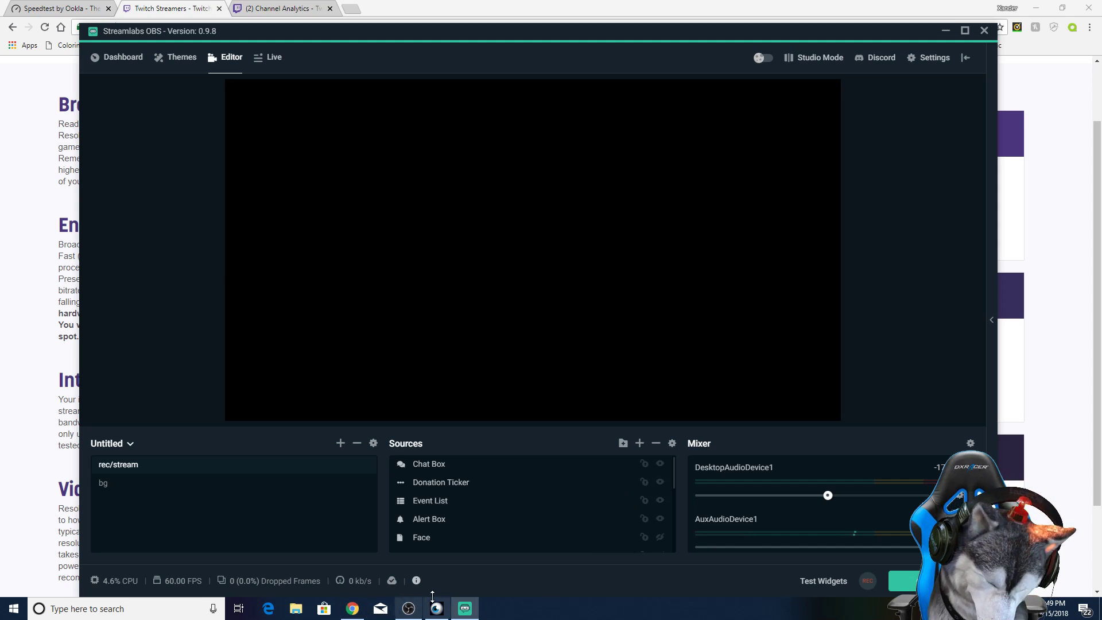
Step: Switch to OBS Studio to view its preview and audio mixer, and minimize its window
click(408, 609)
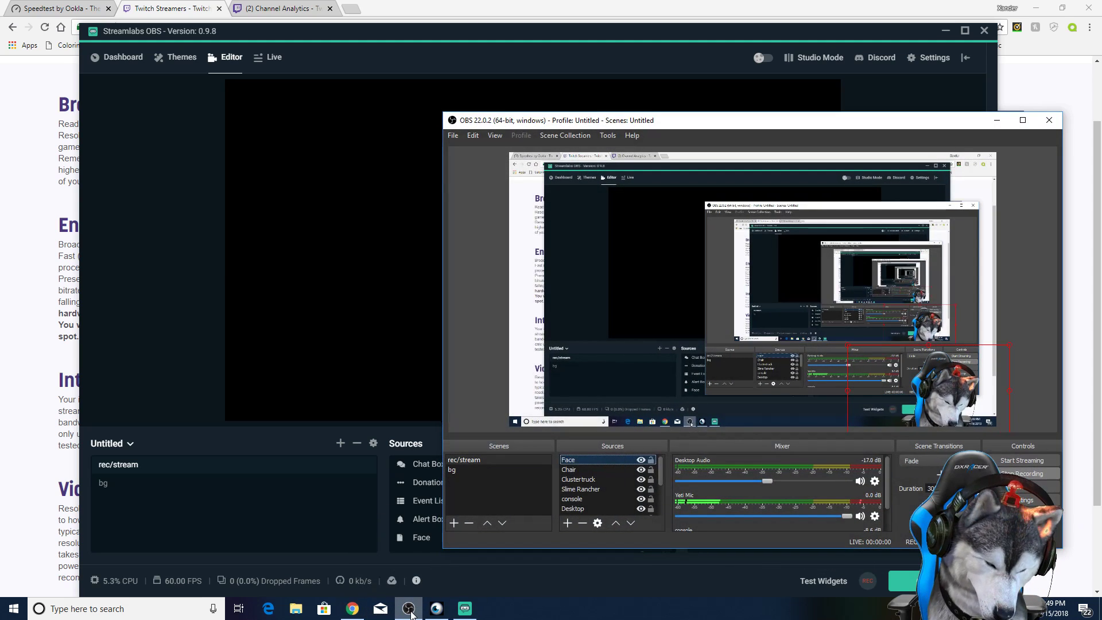
click(996, 120)
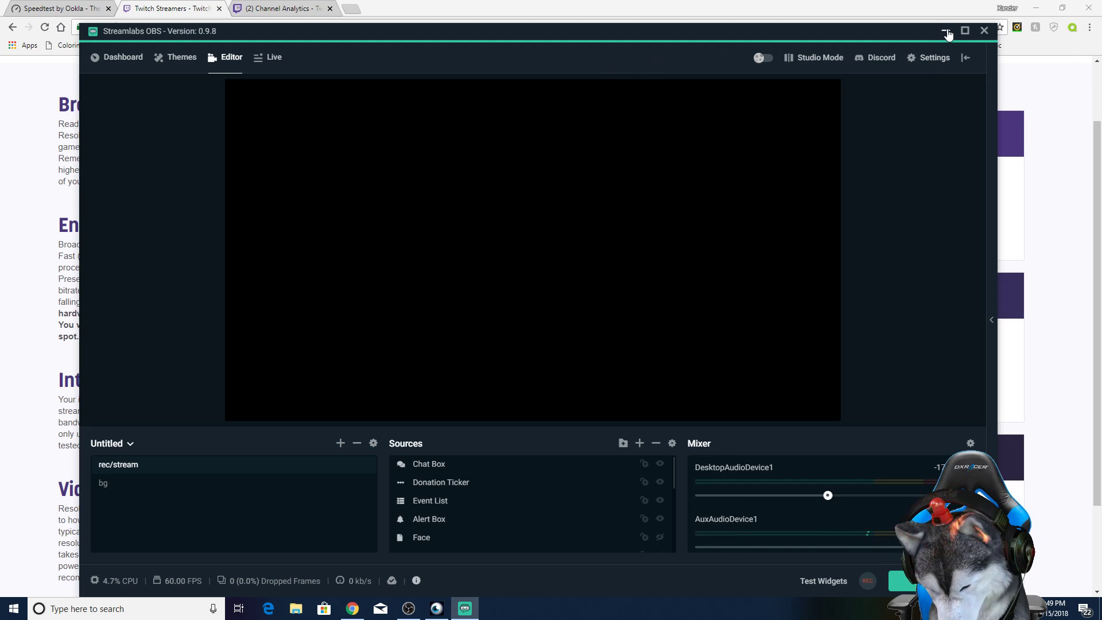
Step: Switch to Chrome, search the web for reaplugs in a new tab, view REAPER's ReaPlugs download page and close it
click(946, 32)
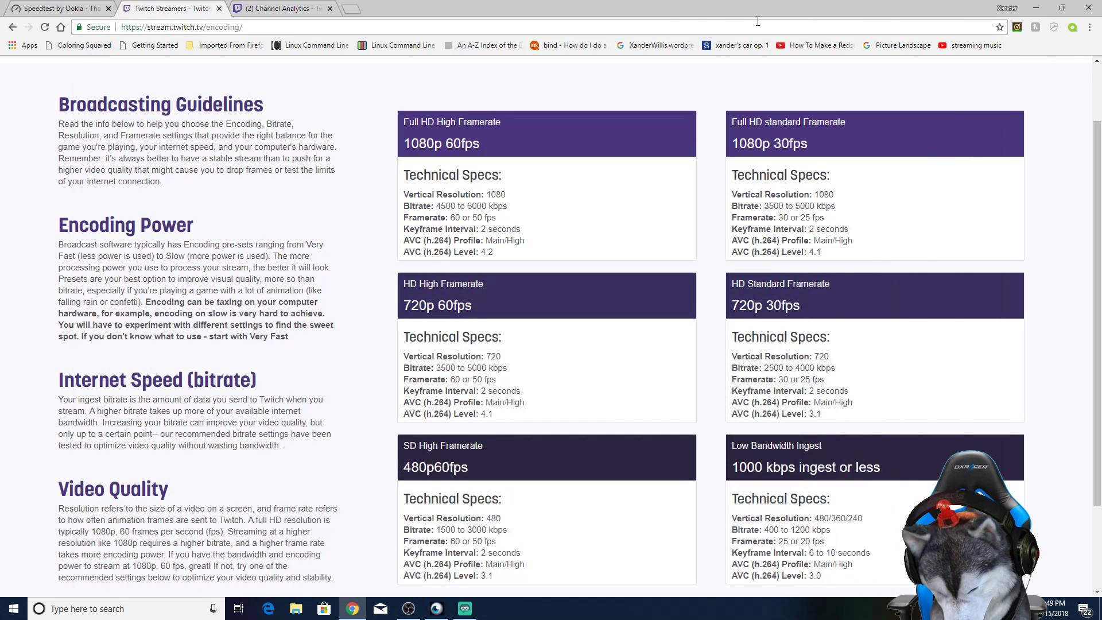
click(353, 9)
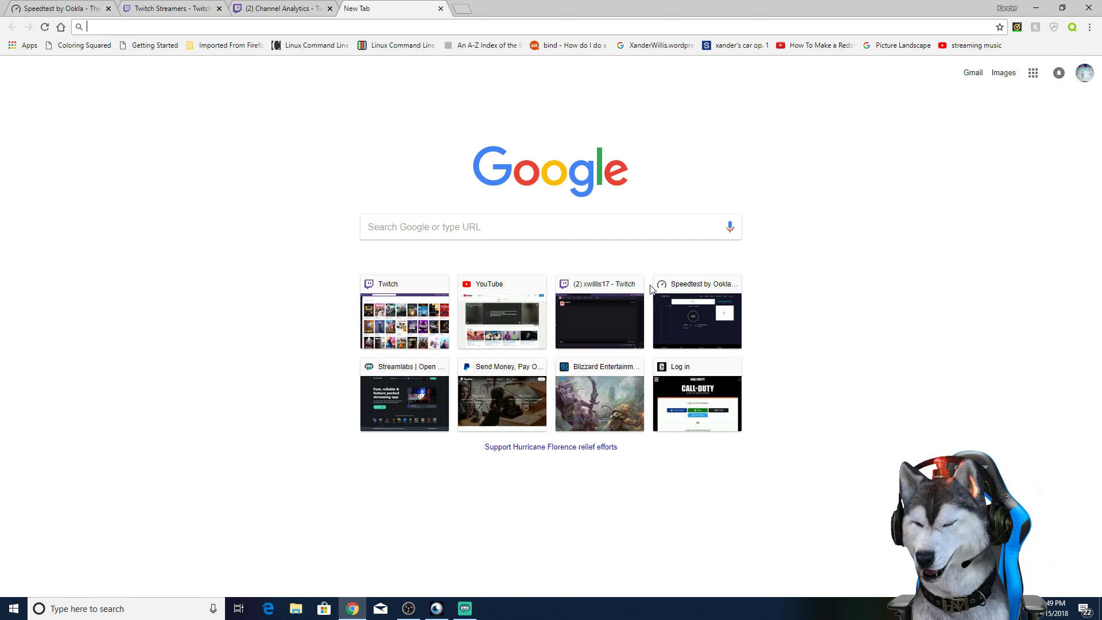
text(rea)
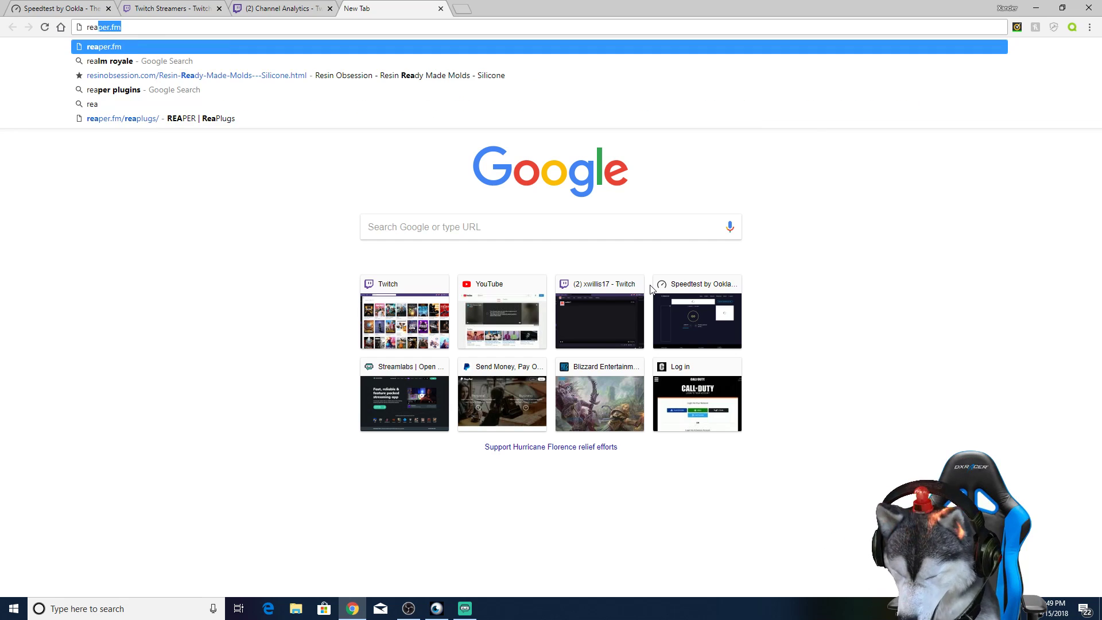
text(plugs)
key(Return)
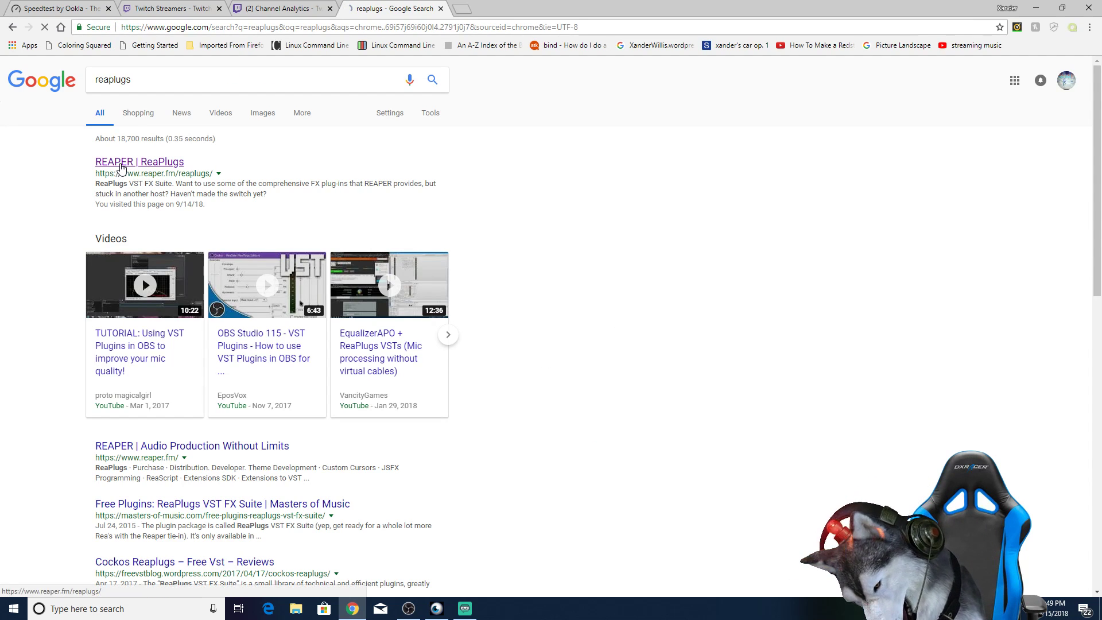
click(117, 164)
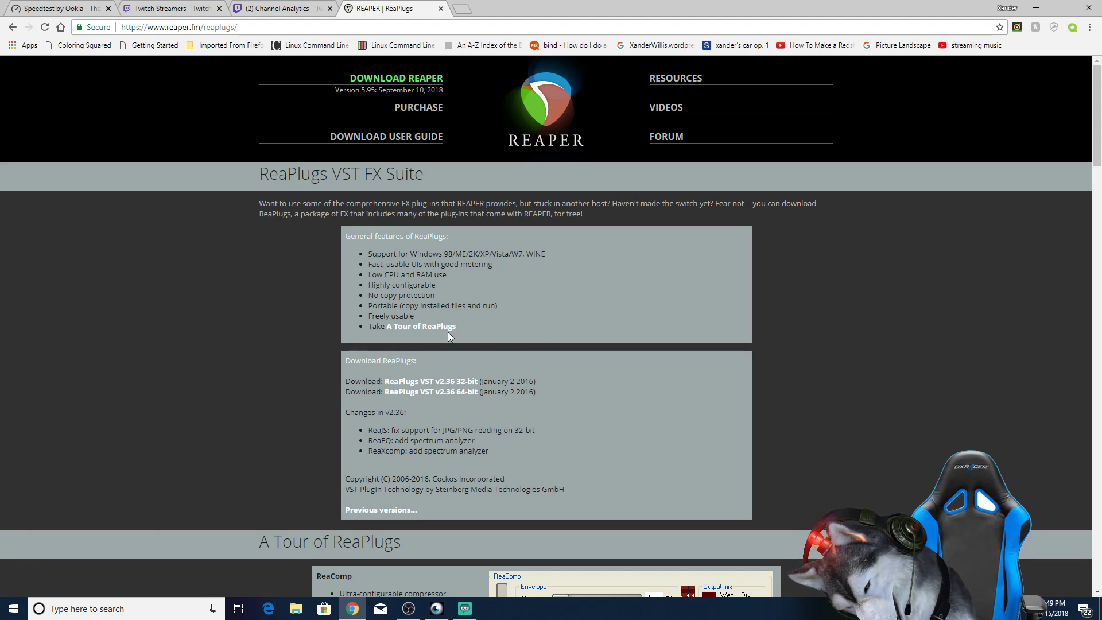
click(441, 9)
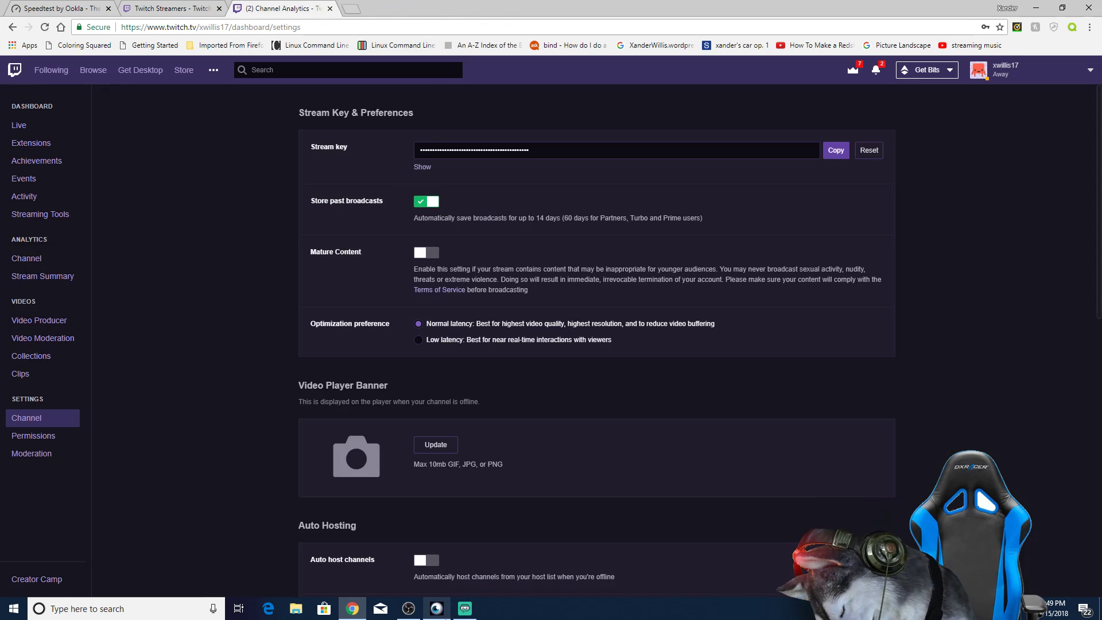
Step: Return to Streamlabs OBS and open the source filters of AuxAudioDevice1
mouse_move(468, 613)
mouse_move(456, 584)
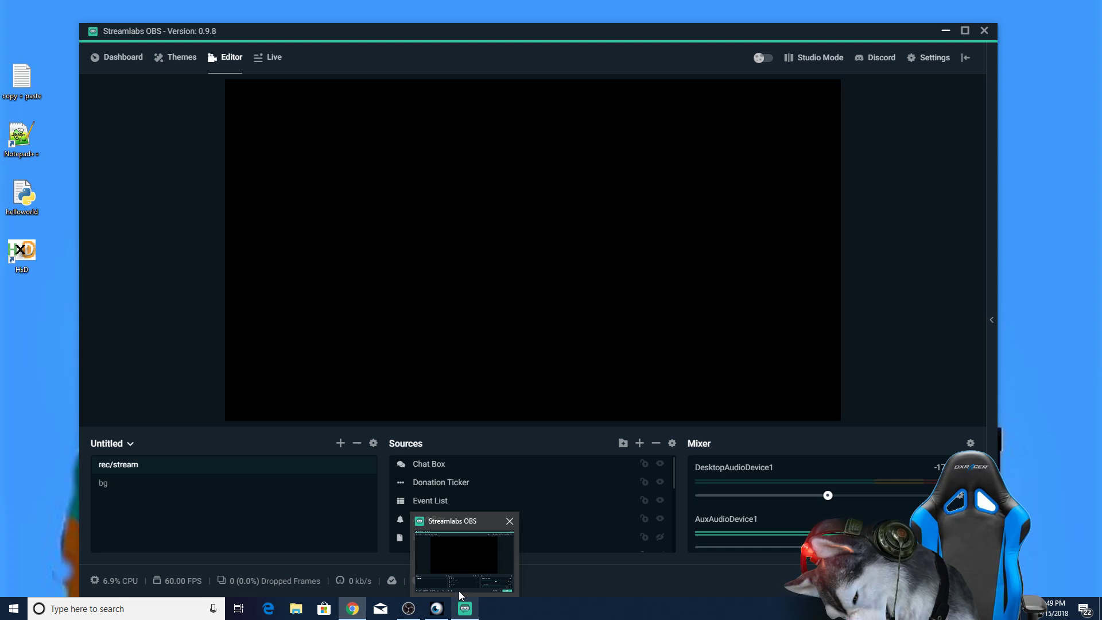
click(459, 591)
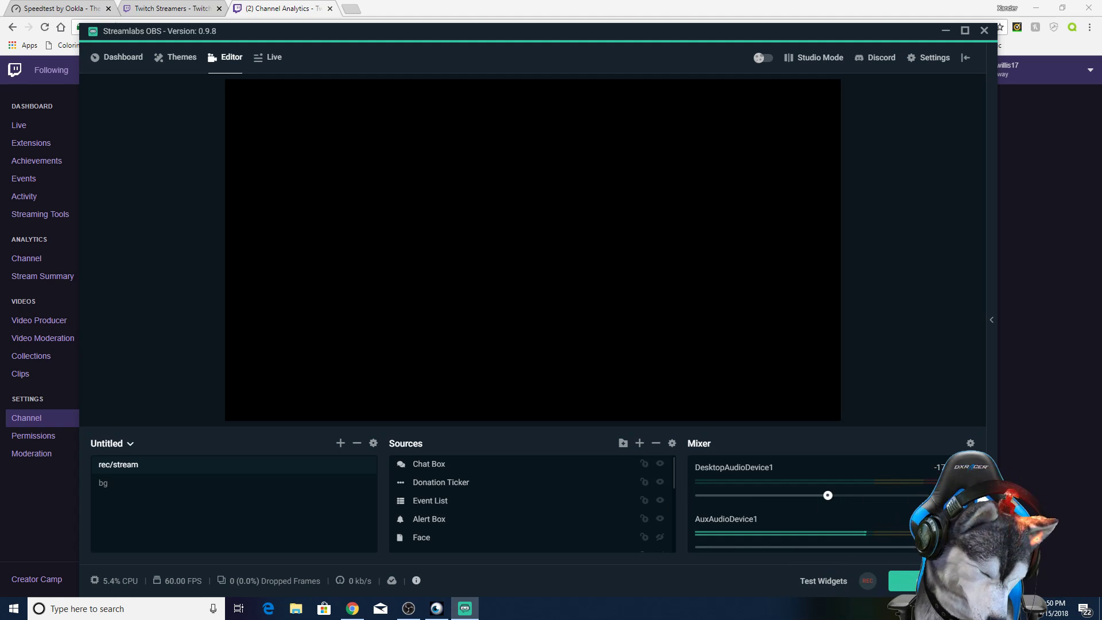
click(956, 543)
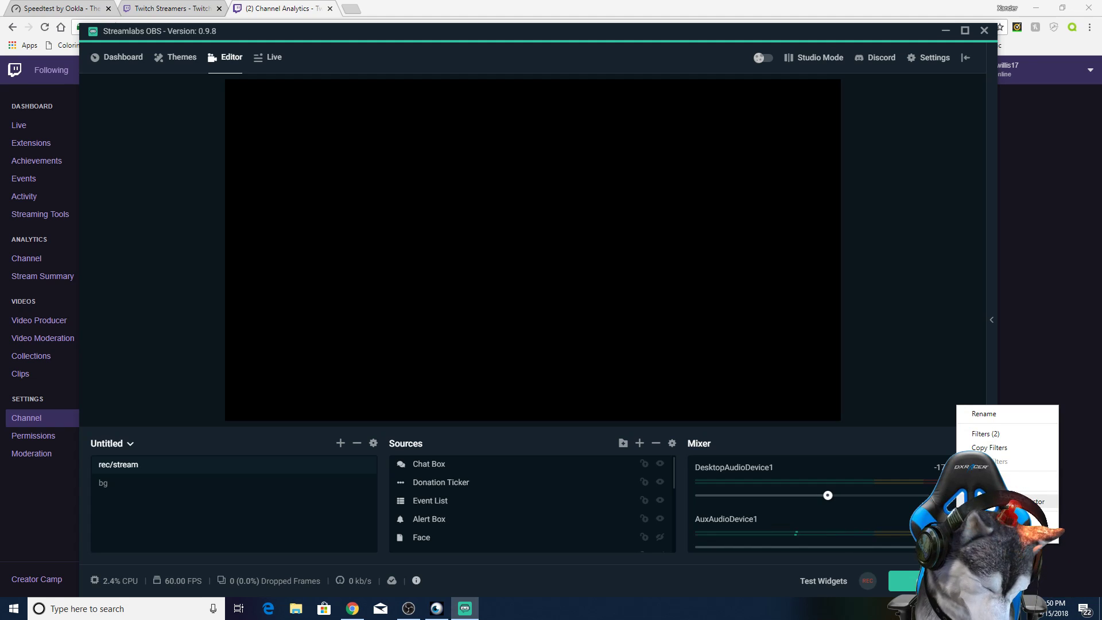
click(985, 433)
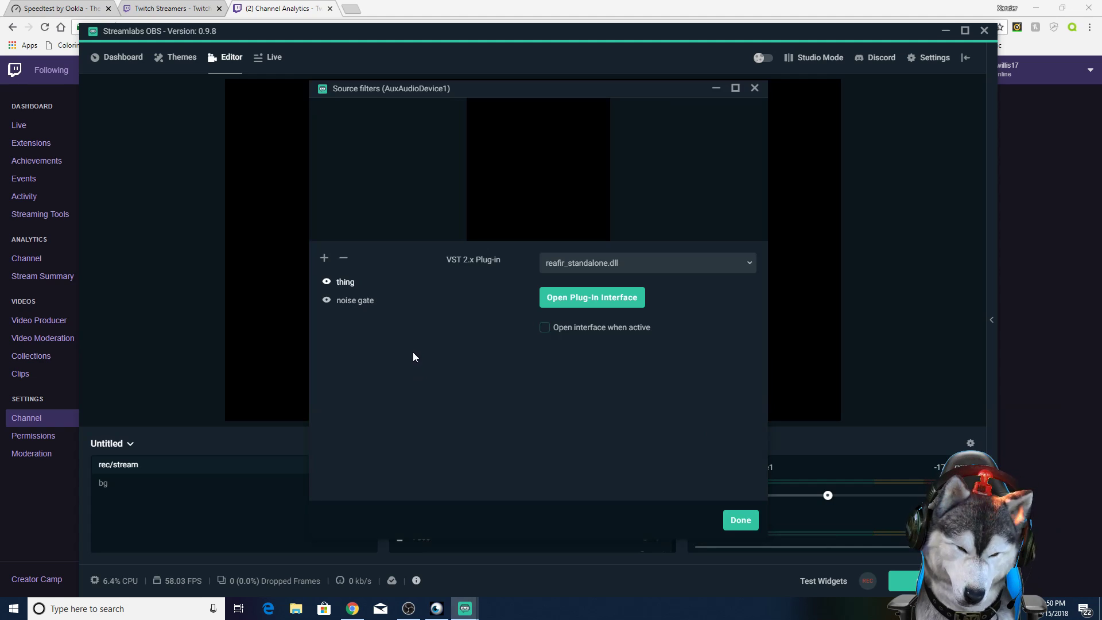
Step: Add a VST 2.x Plugin filter named gnbv to AuxAudioDevice1
click(325, 262)
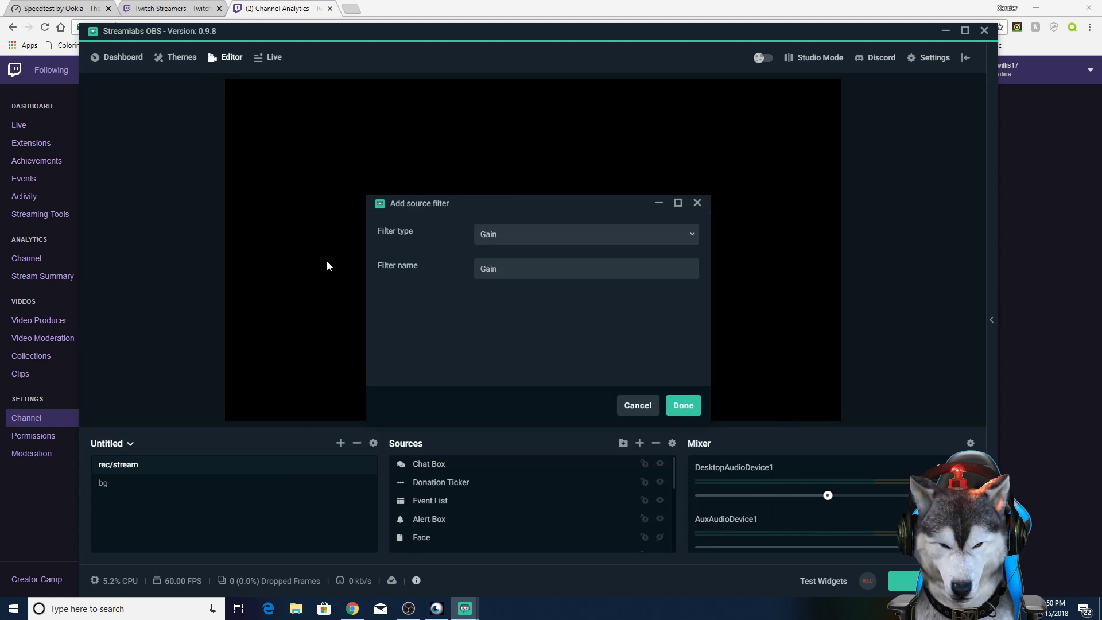
click(491, 240)
click(530, 338)
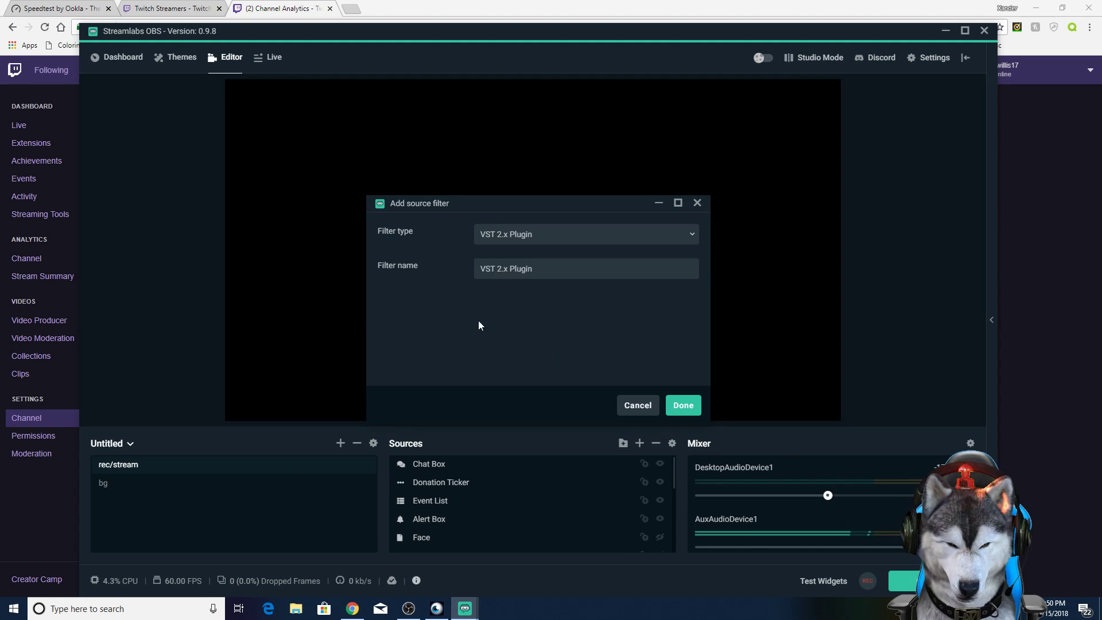
triple_click(565, 266)
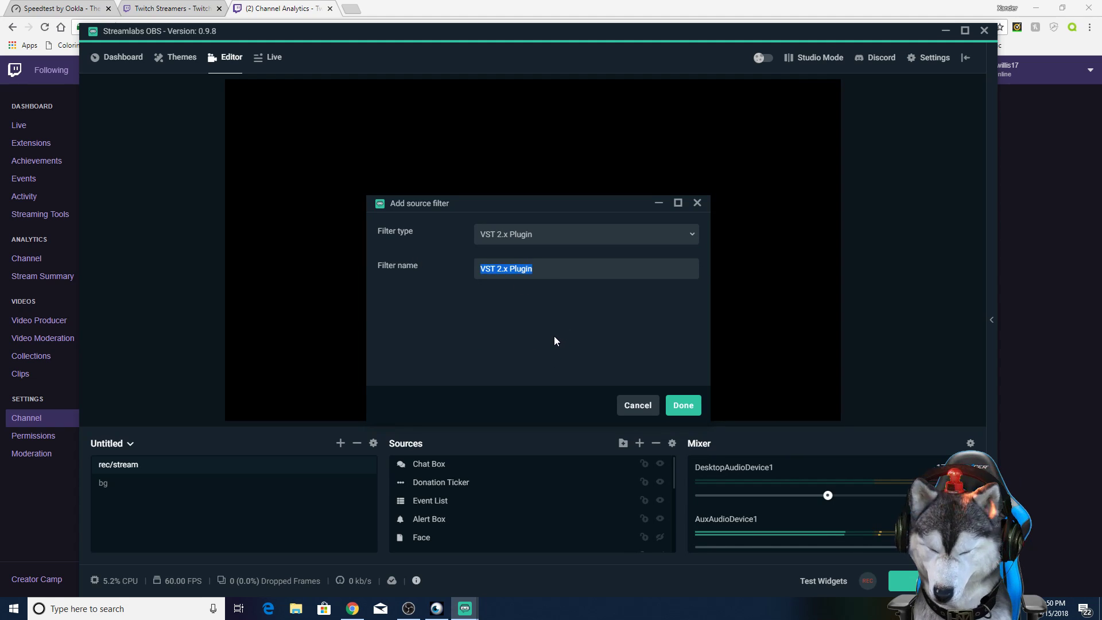
text(gnbv)
click(682, 405)
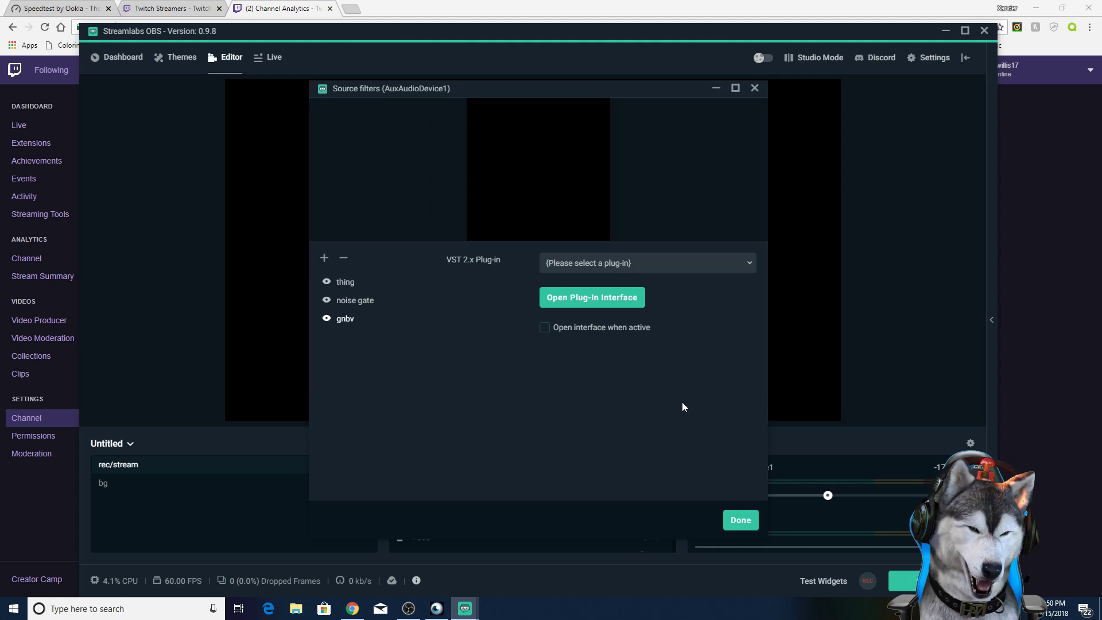
Step: Load reafir_standalone.dll in the gnbv filter, open its plug-in interface and move that window over the filters window
click(645, 265)
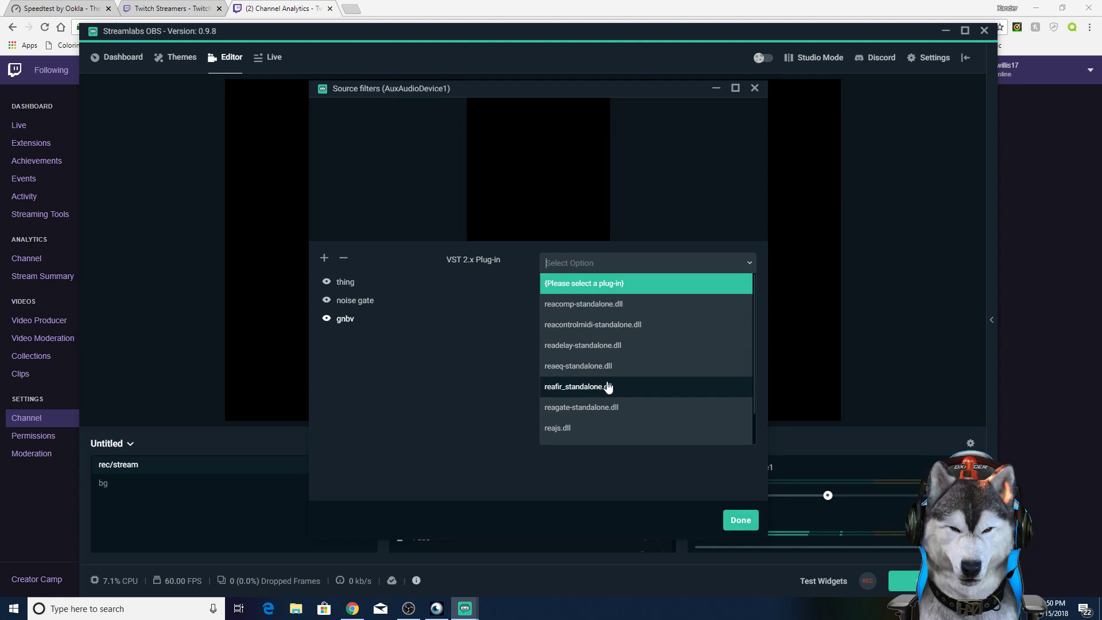
click(571, 390)
click(586, 303)
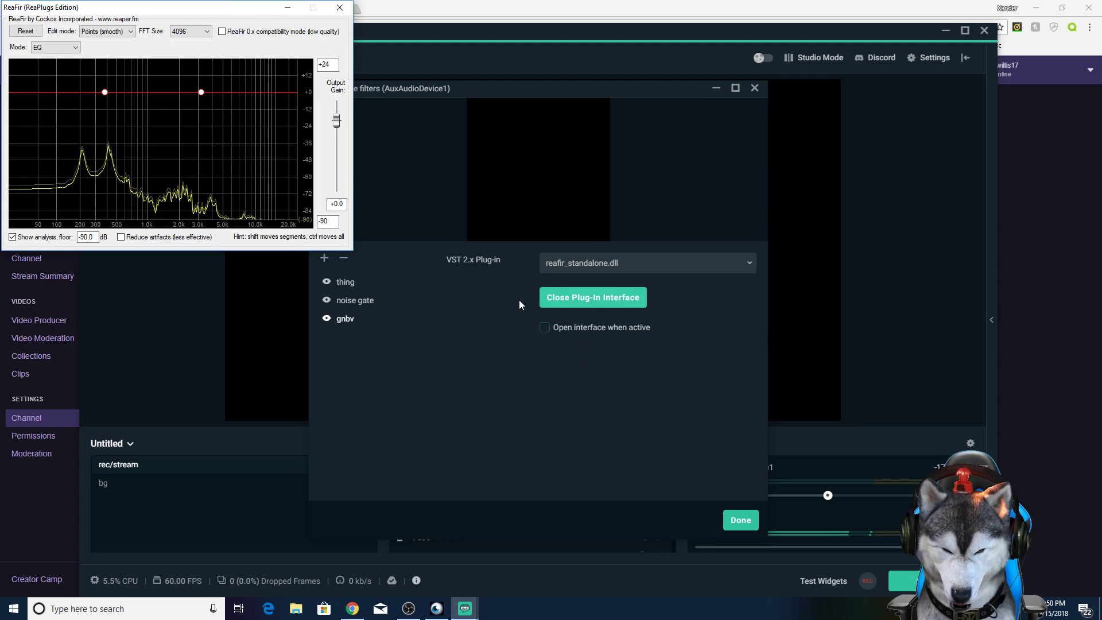
drag(128, 13, 615, 100)
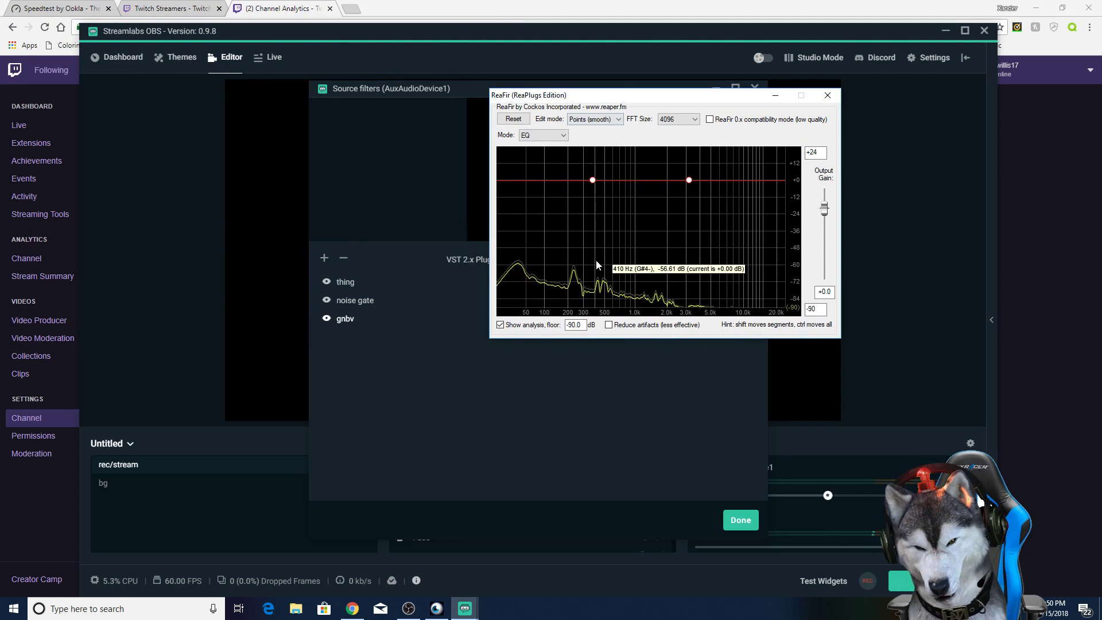
Step: Set ReaFir's mode to Subtract, briefly view OBS Studio, and close the plug-in window
click(541, 142)
click(542, 175)
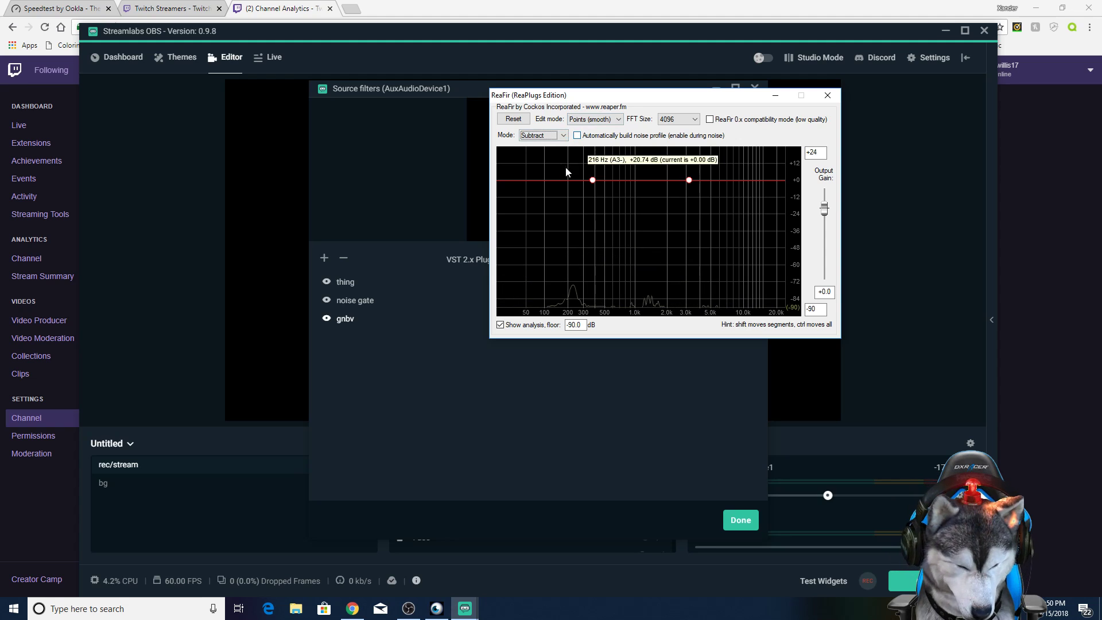
click(402, 615)
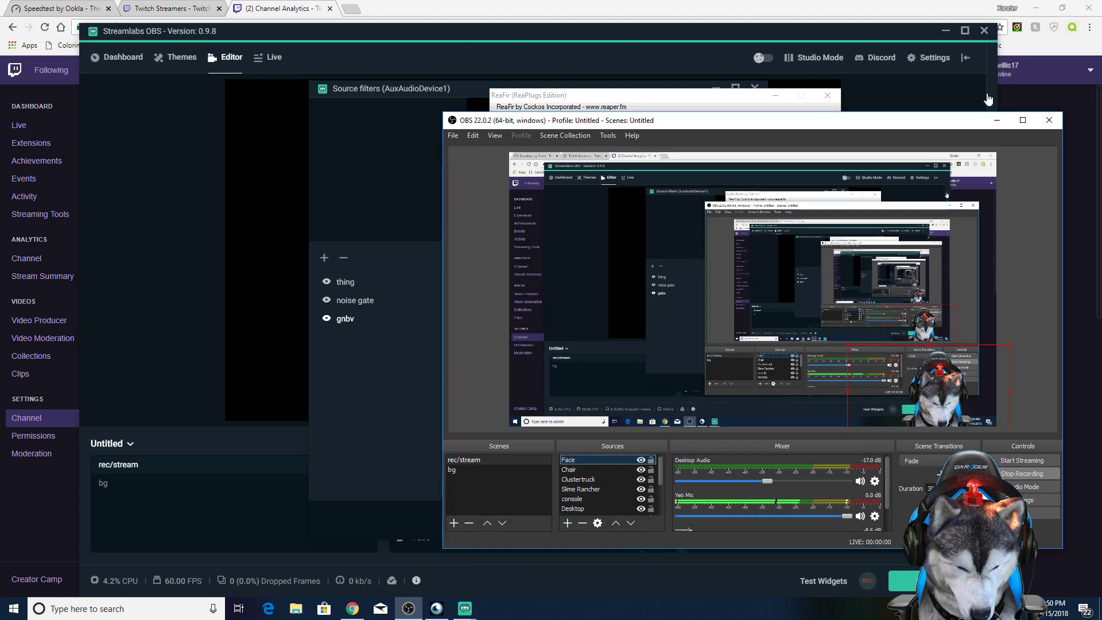
click(996, 120)
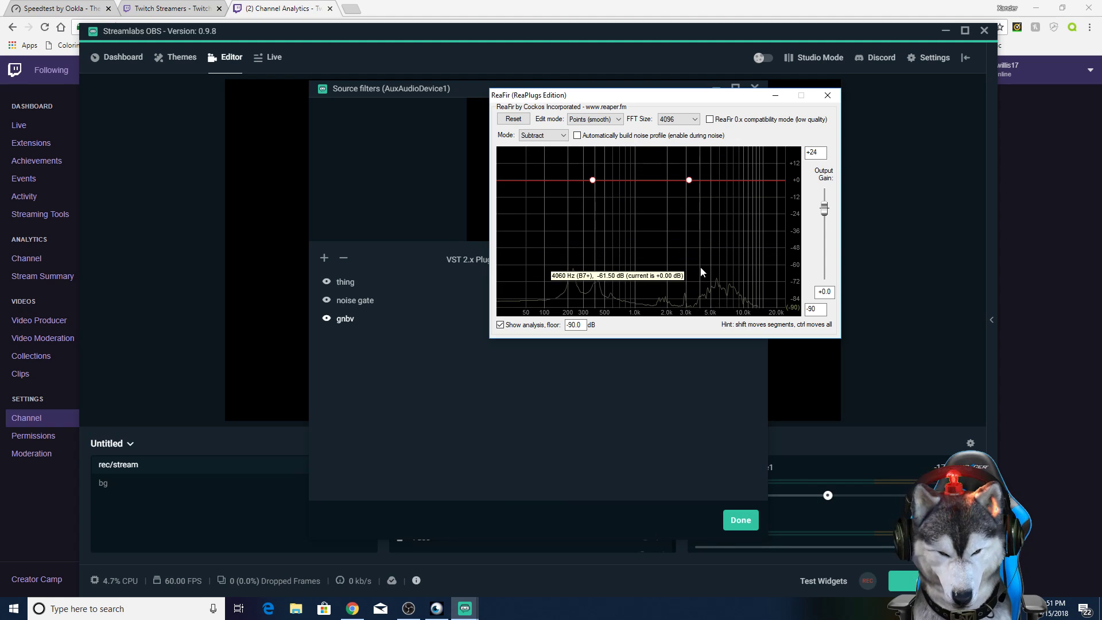
click(827, 94)
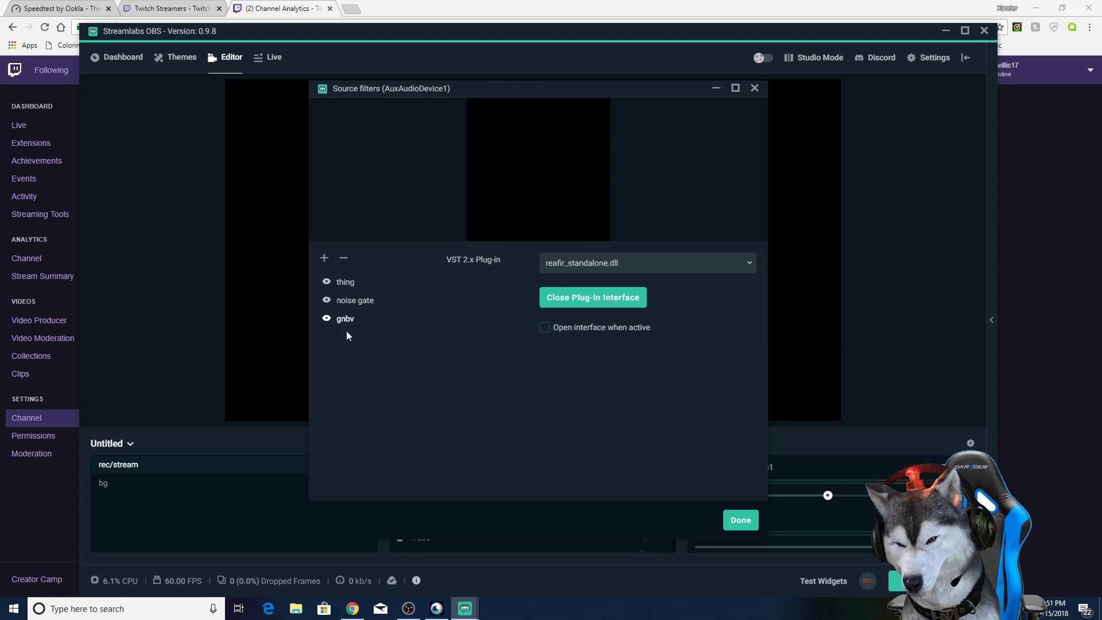
Step: Remove the gnbv filter from AuxAudioDevice1 and add a VST 2.x Plugin filter named jhgj
click(343, 258)
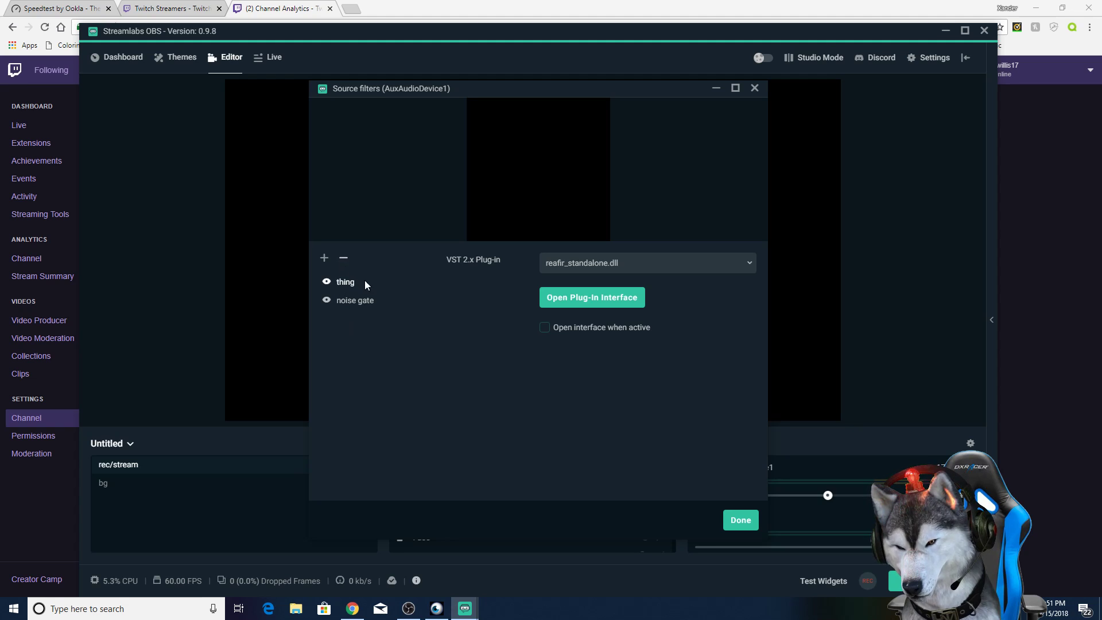
click(323, 259)
click(491, 235)
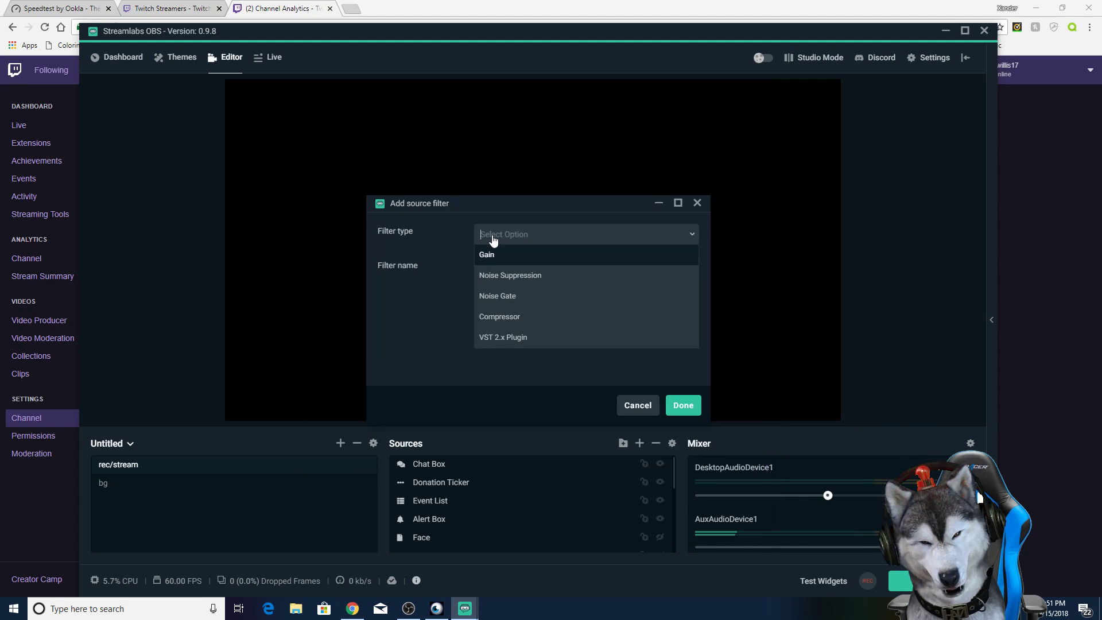
click(517, 338)
text(jhgj)
click(684, 408)
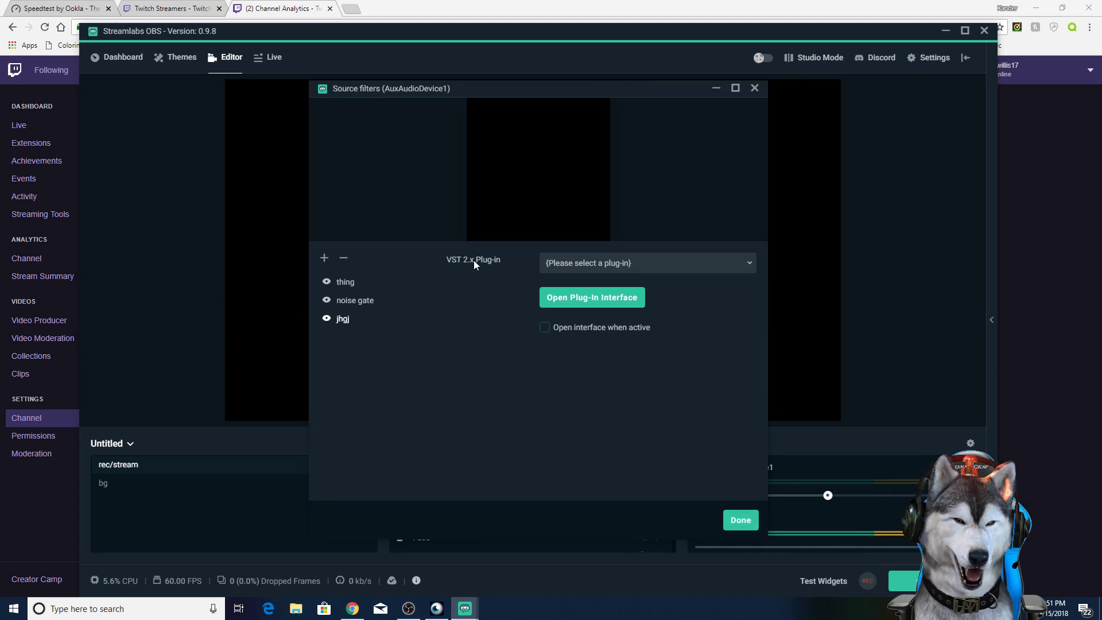
Step: Load reagate-standalone.dll in the jhgj filter, try out the threshold slider in its plug-in interface and close that window
click(600, 264)
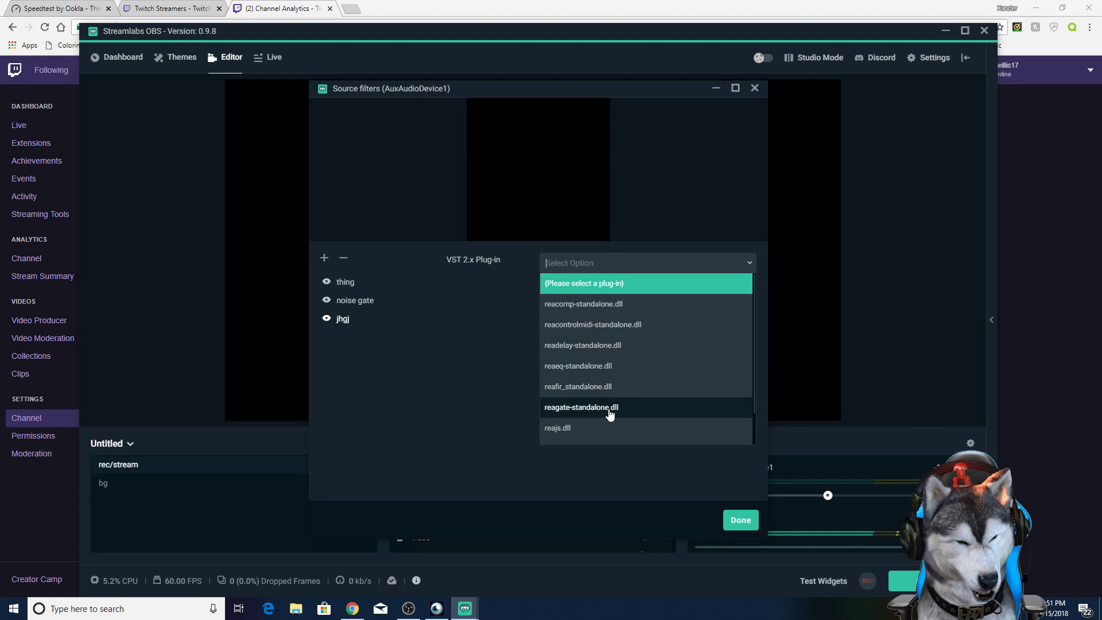
click(568, 408)
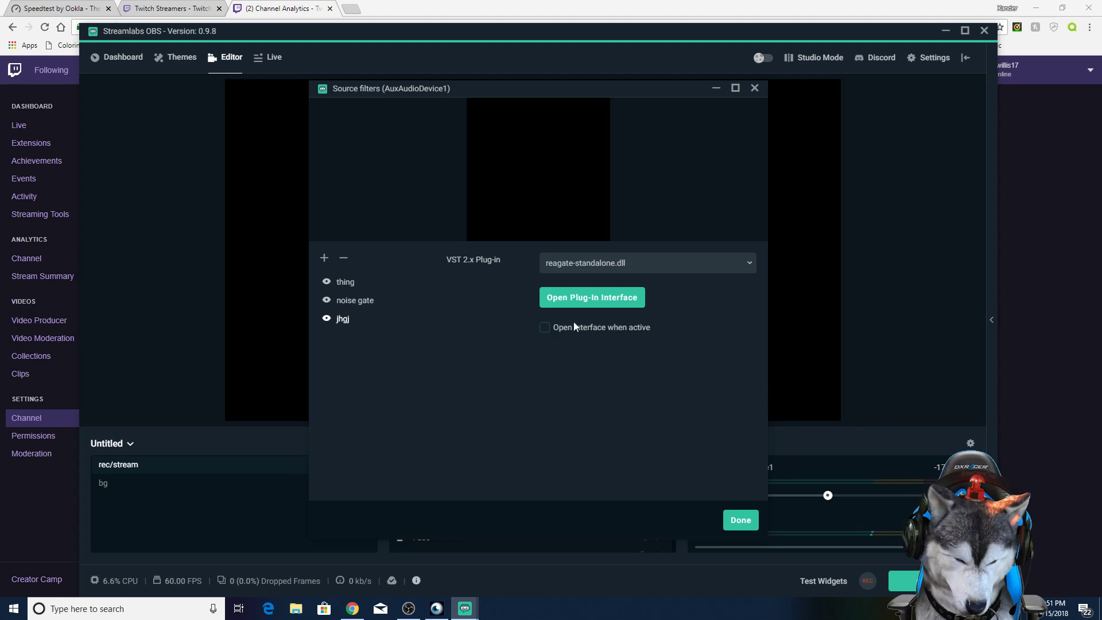
click(570, 310)
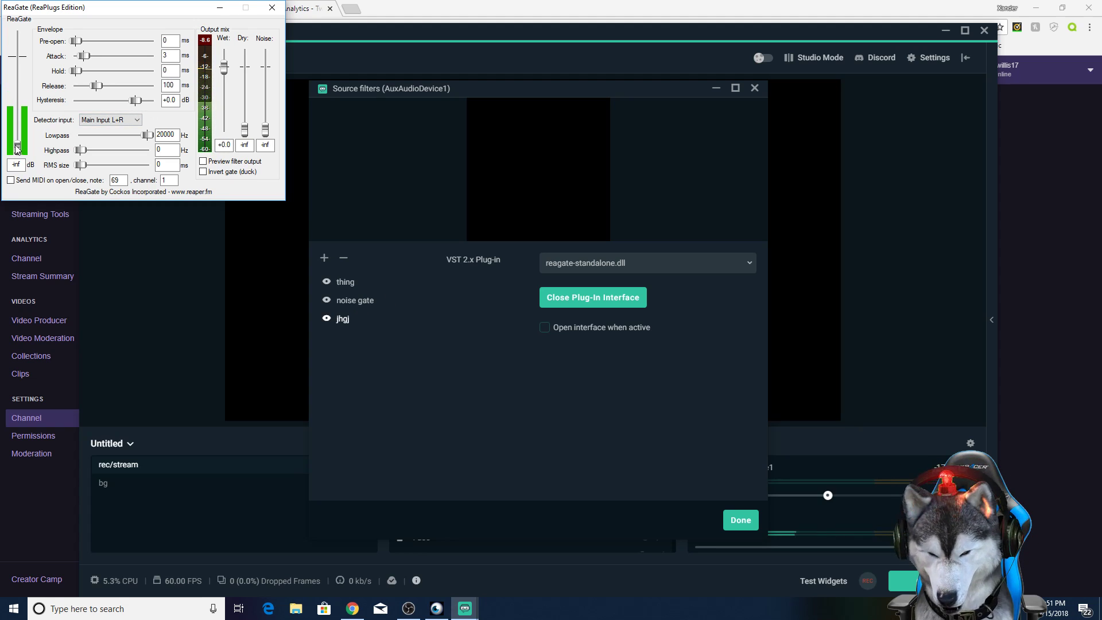
drag(18, 150, 17, 140)
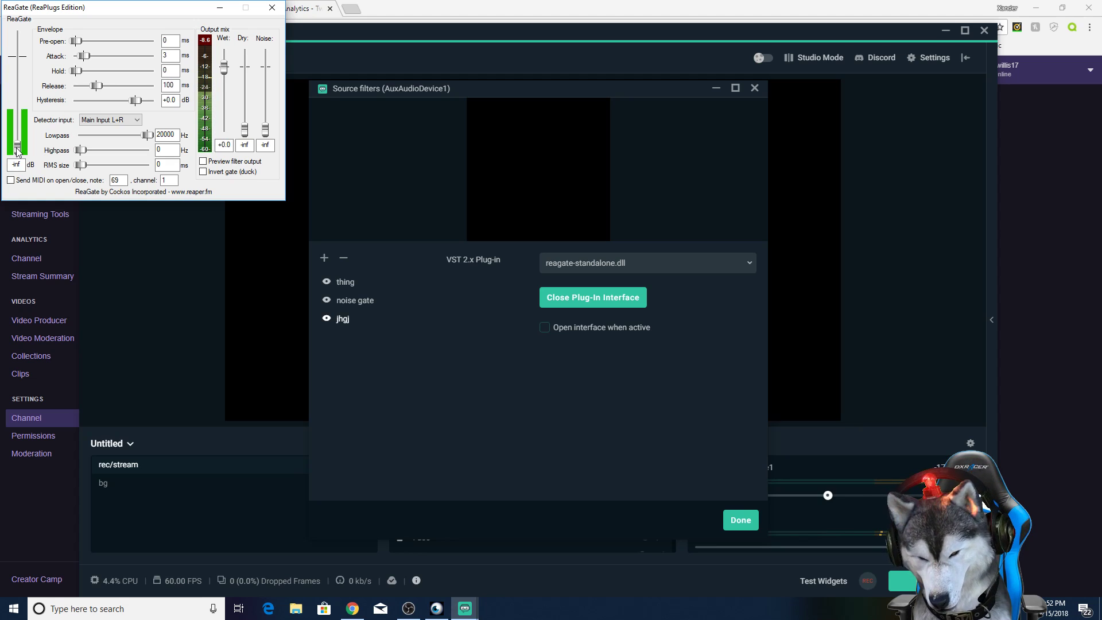
click(272, 7)
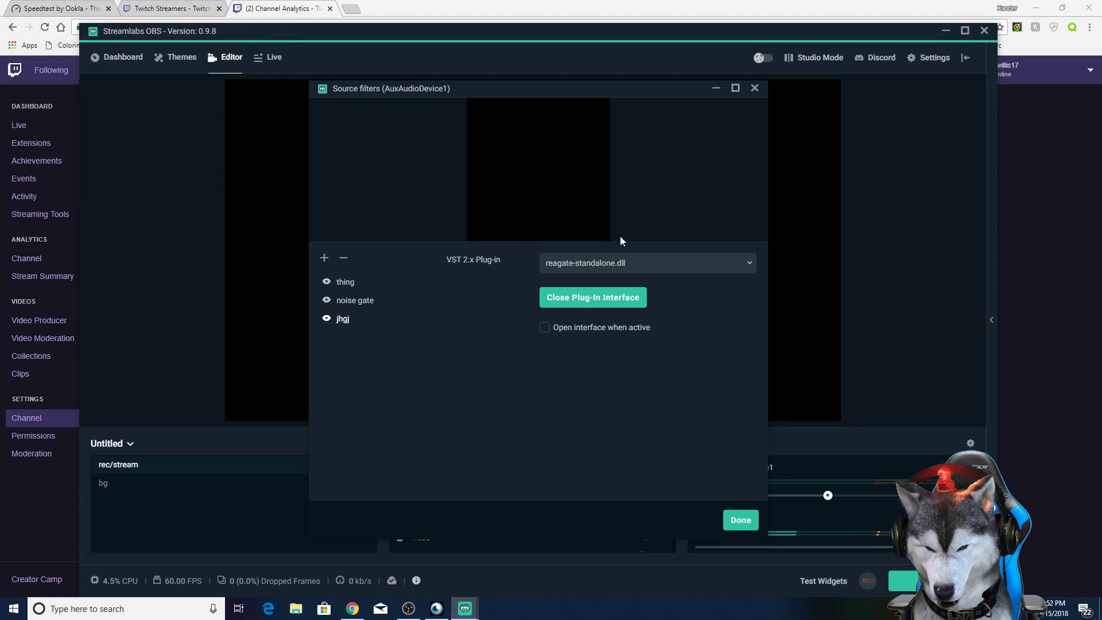
Step: Remove the jhgj filter, view the ReaGate settings of the noise gate filter and close the source filters
click(344, 260)
click(368, 299)
click(583, 310)
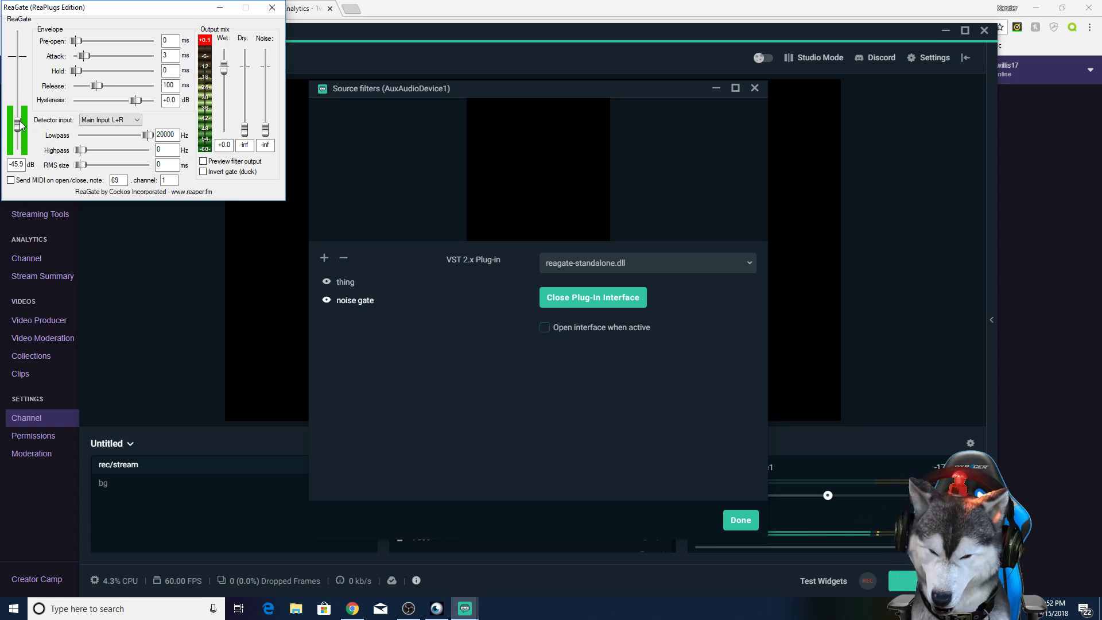
click(274, 8)
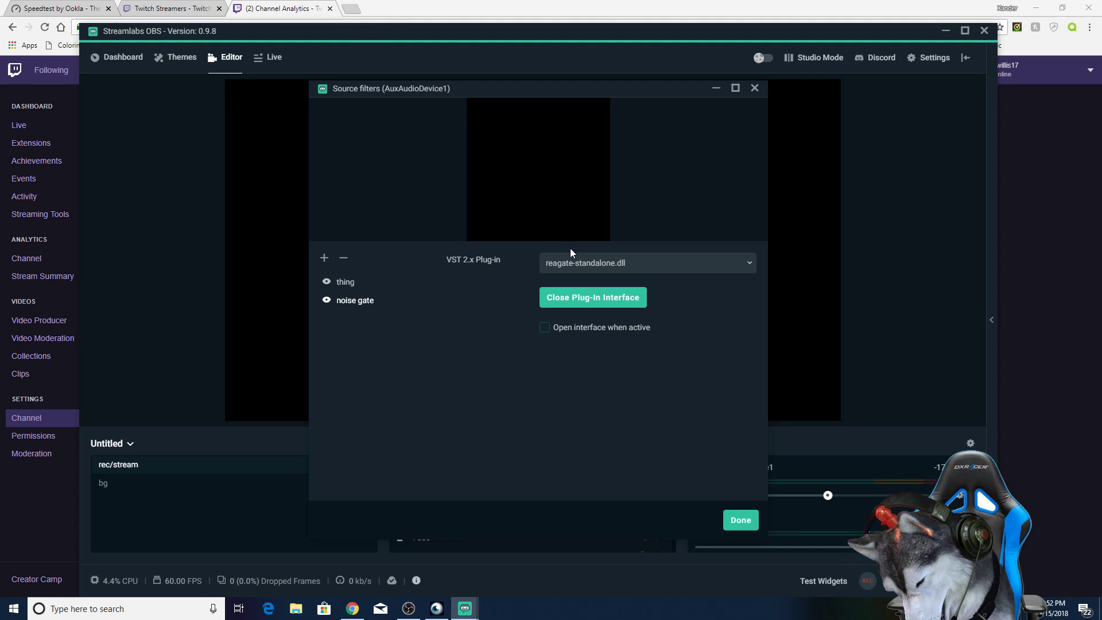
click(734, 523)
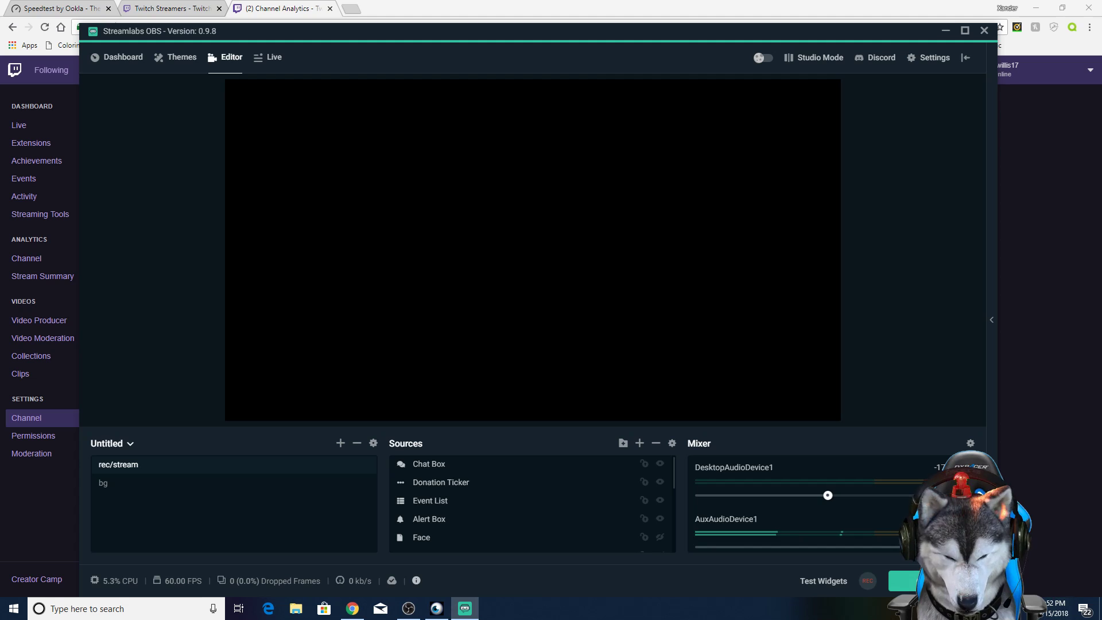
Step: View the stream info options offered before going live, and cancel without starting the stream
click(929, 581)
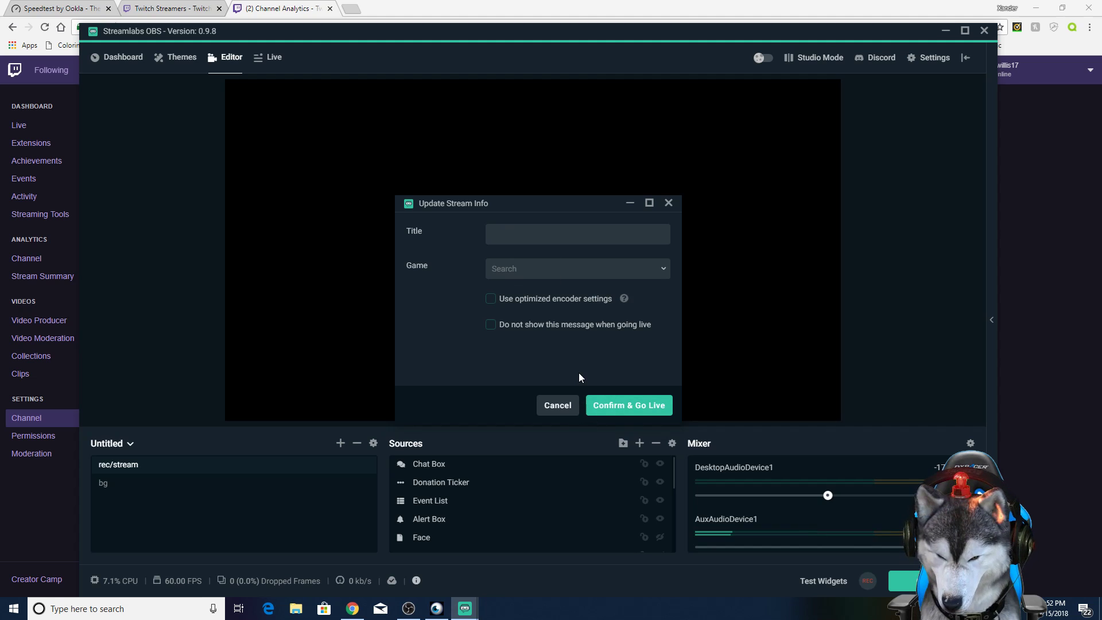
click(559, 408)
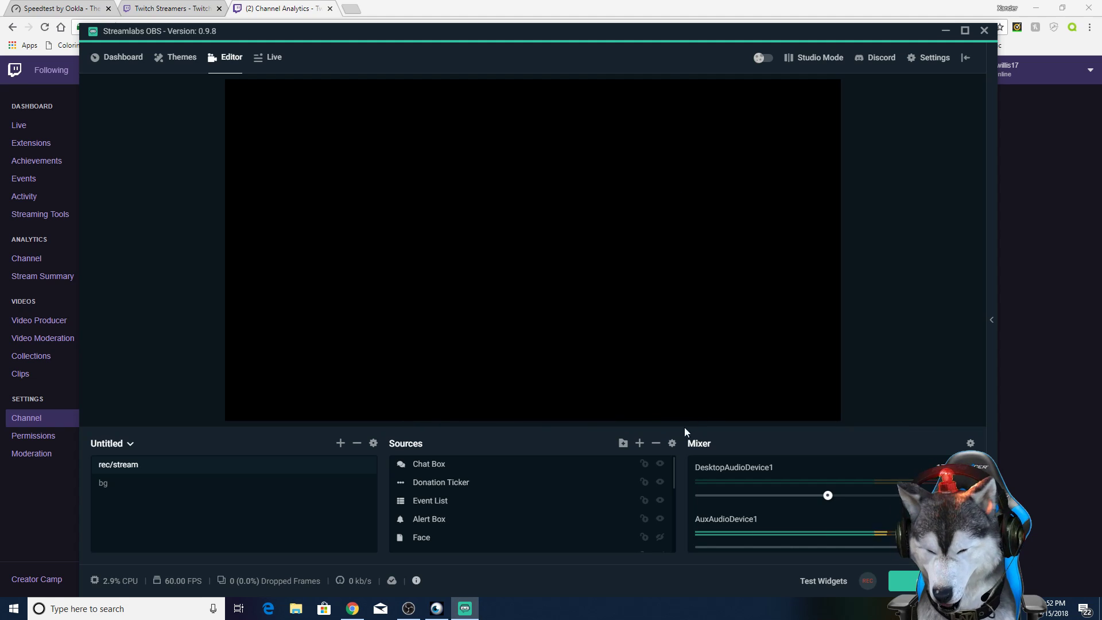